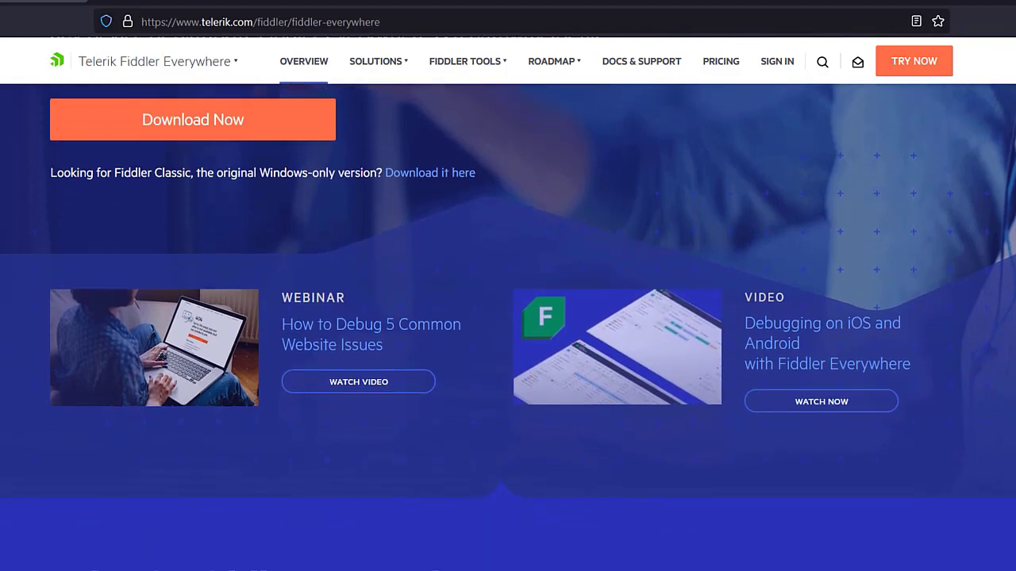
# Step: Scroll the telerik.com Fiddler Everywhere page down to the 'What is Fiddler Everywhere?' description
pyautogui.scroll(-4, 508, 314)
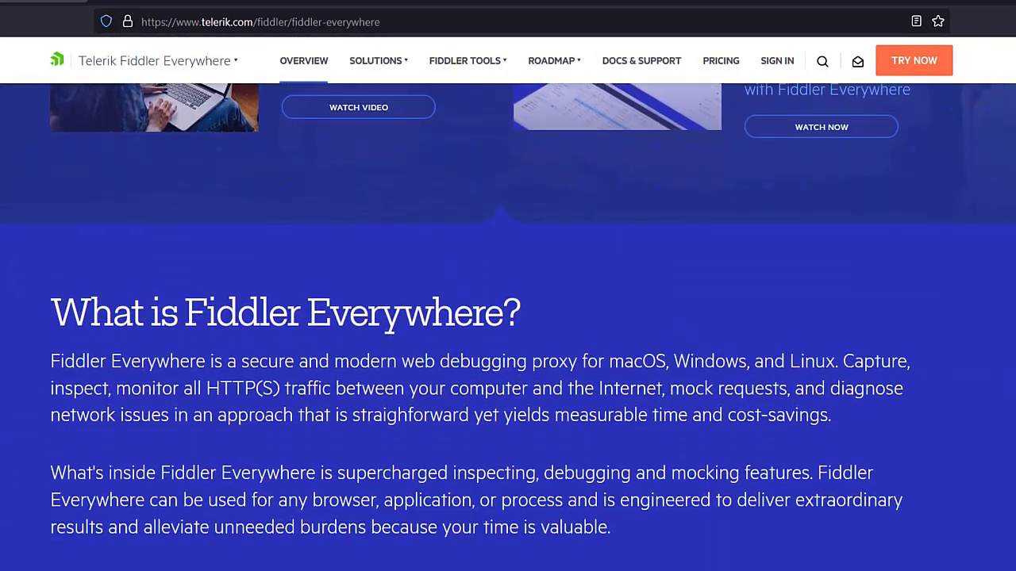
pyautogui.scroll(-4, 508, 314)
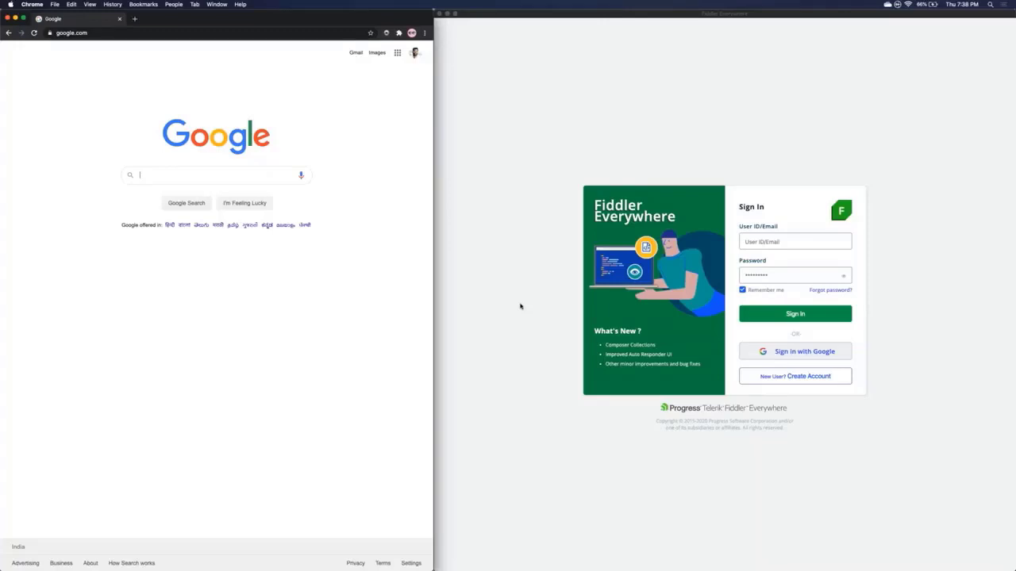
# Step: Switch from account creation back to the sign-in form and choose Sign in with Google
pyautogui.click(782, 377)
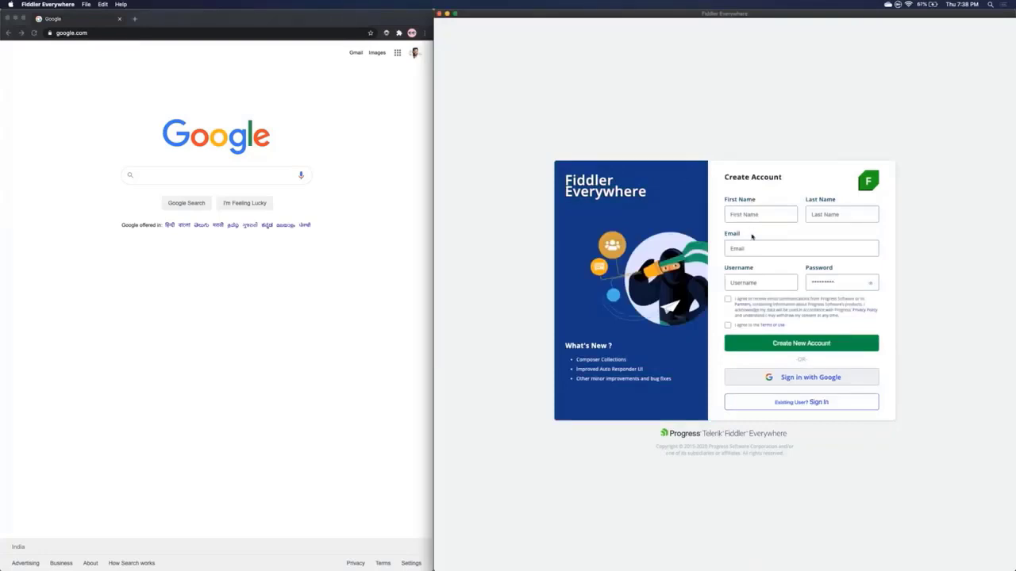
pyautogui.click(789, 406)
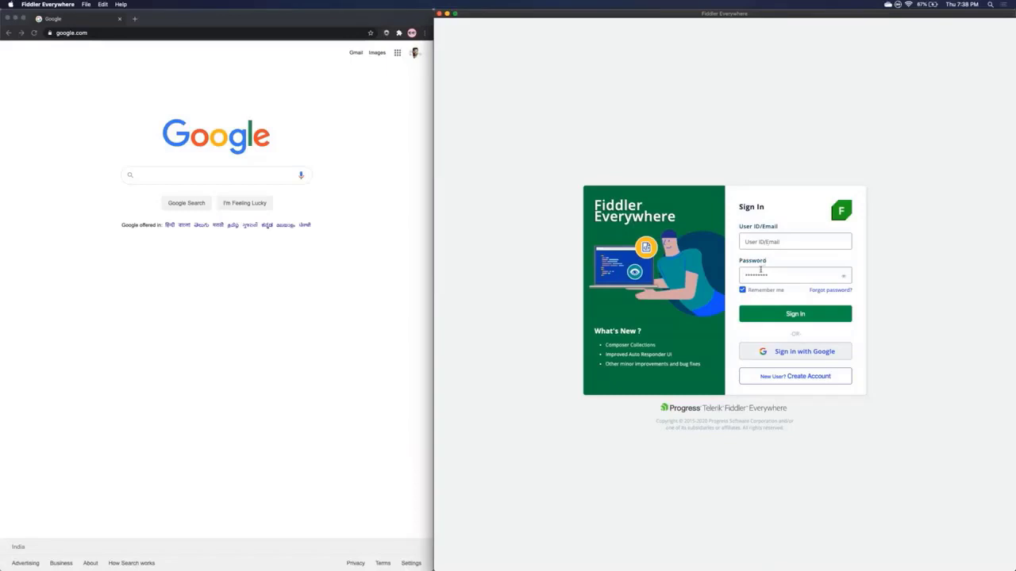
pyautogui.click(797, 354)
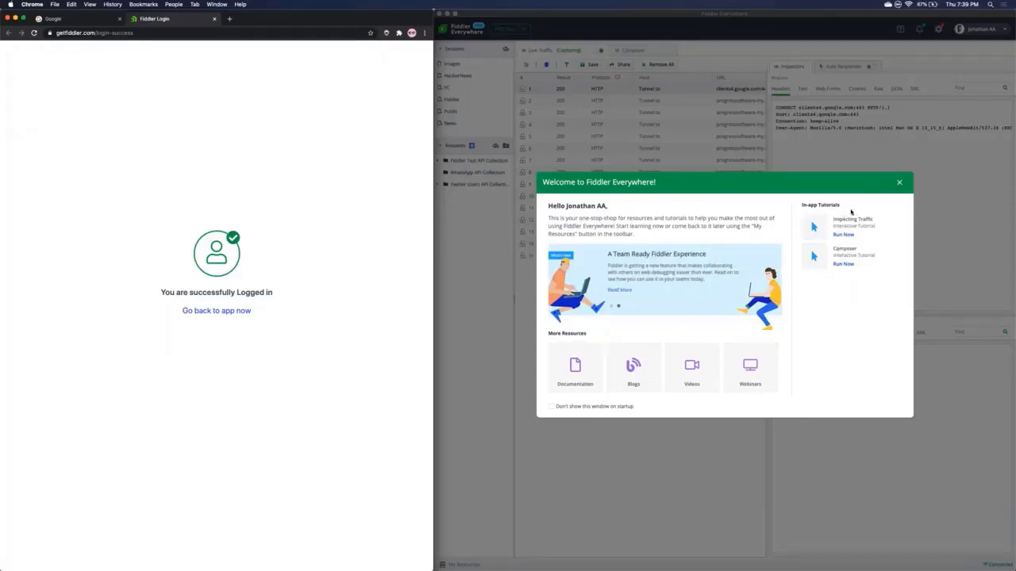
# Step: Dismiss the Welcome to Fiddler Everywhere dialog to reveal the live traffic list
pyautogui.click(900, 183)
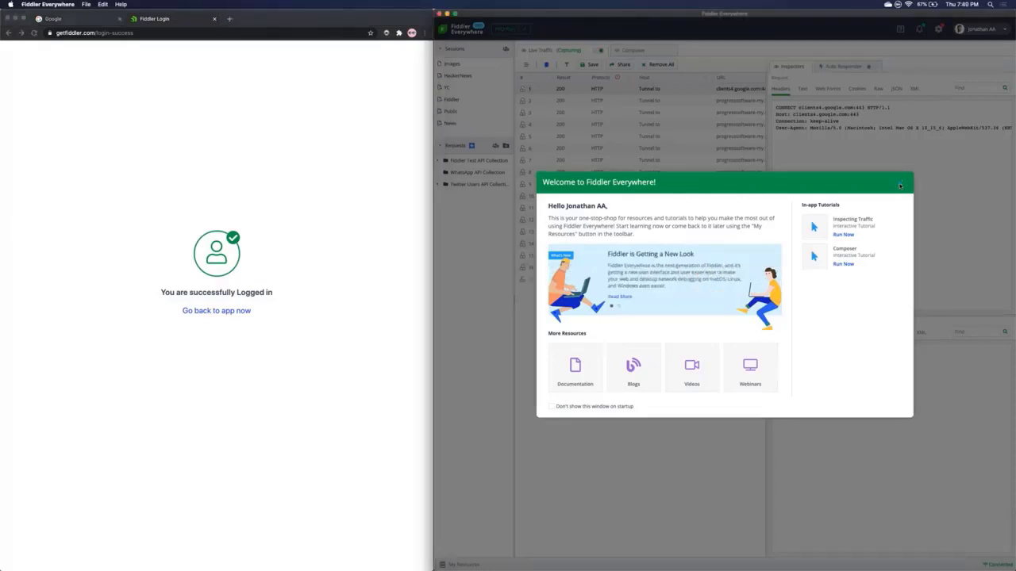
pyautogui.click(899, 183)
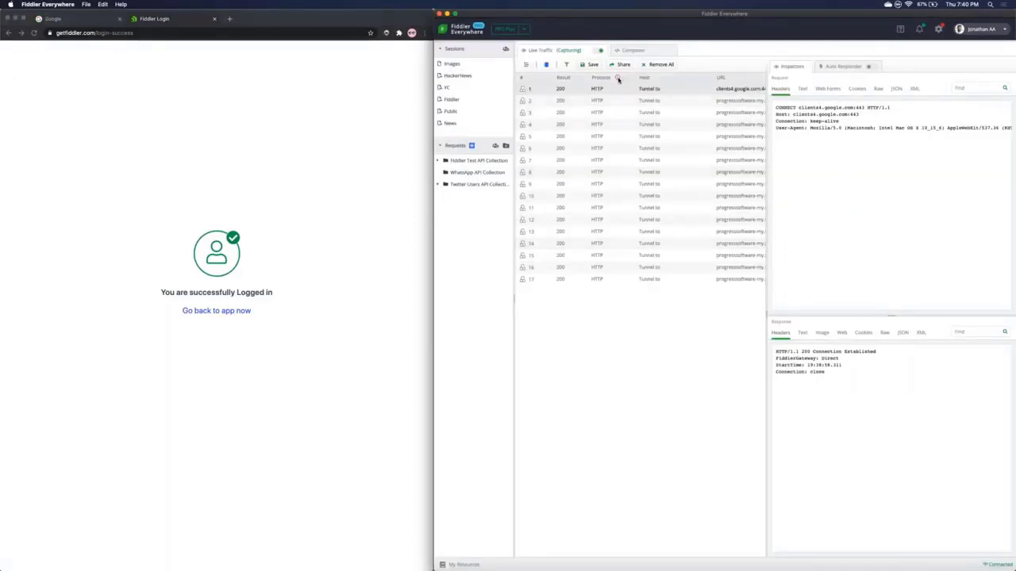
pyautogui.moveTo(618, 78)
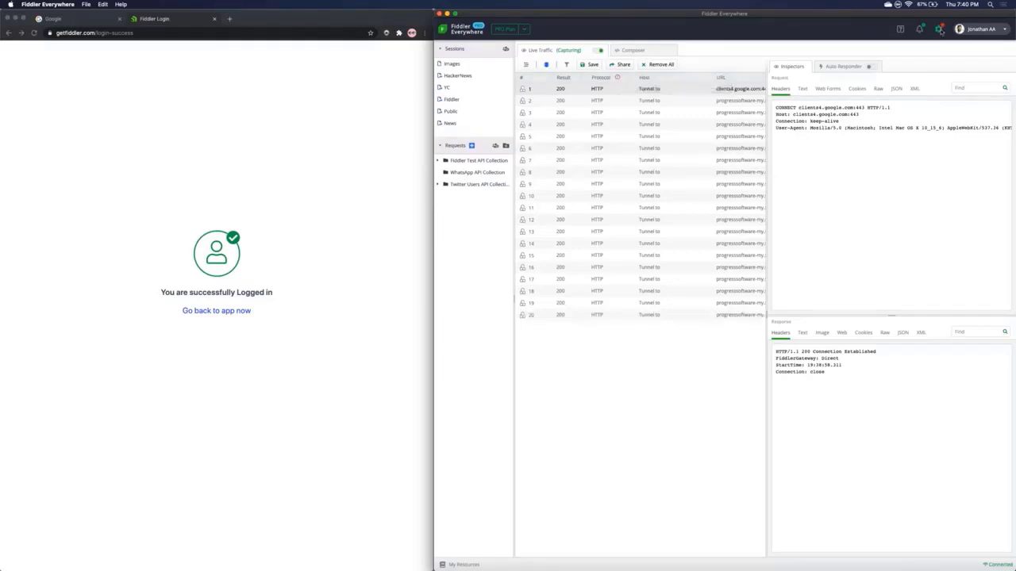
# Step: Trust the Fiddler root certificate, enable Capture HTTPS traffic, and save the settings
pyautogui.click(939, 30)
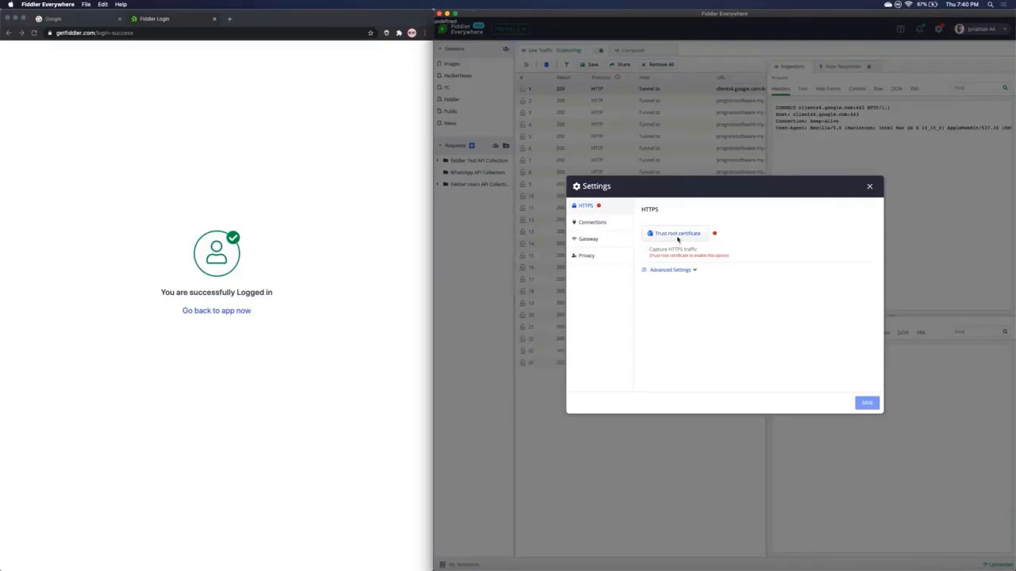
pyautogui.click(677, 236)
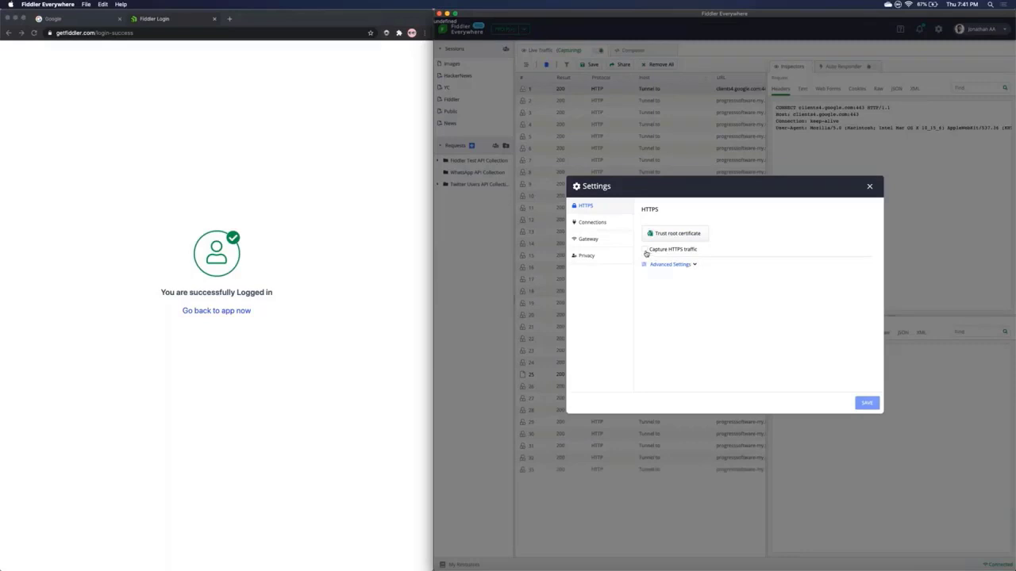
pyautogui.click(645, 250)
pyautogui.click(869, 405)
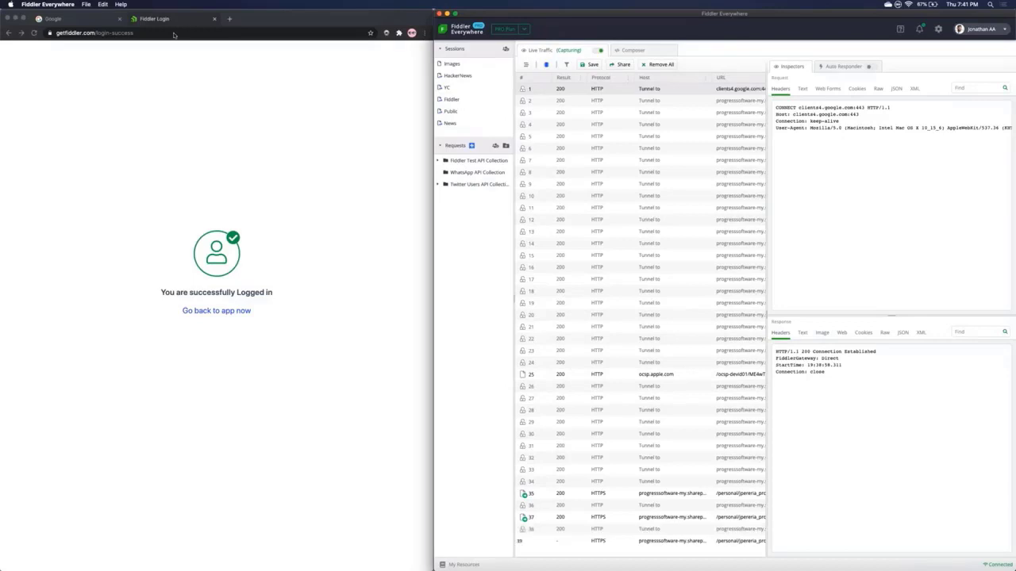
# Step: Load public.com in Chrome and browse Fiddler's Live Traffic list for its new requests
pyautogui.click(174, 34)
pyautogui.write('public.com')
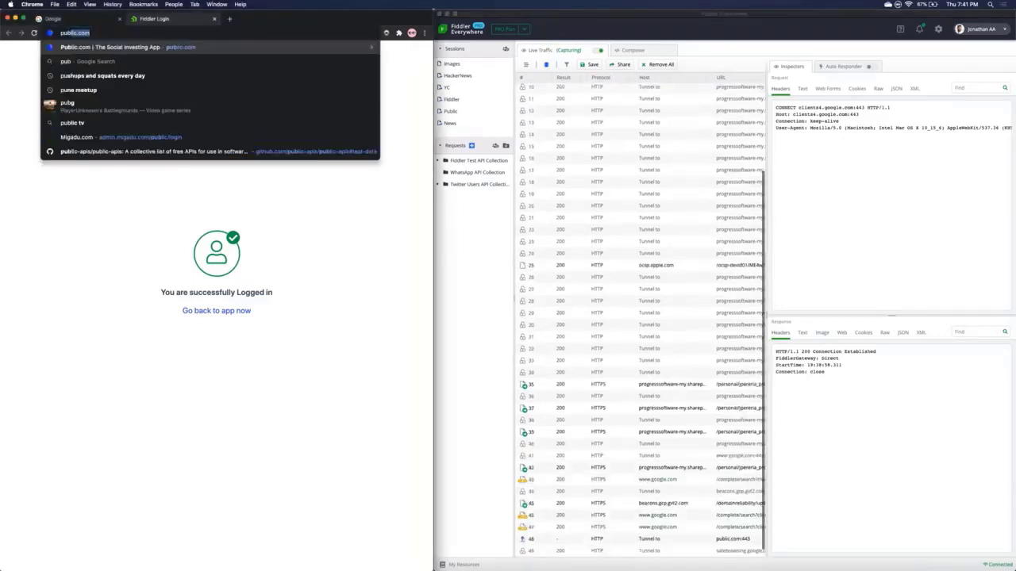
pyautogui.press('Return')
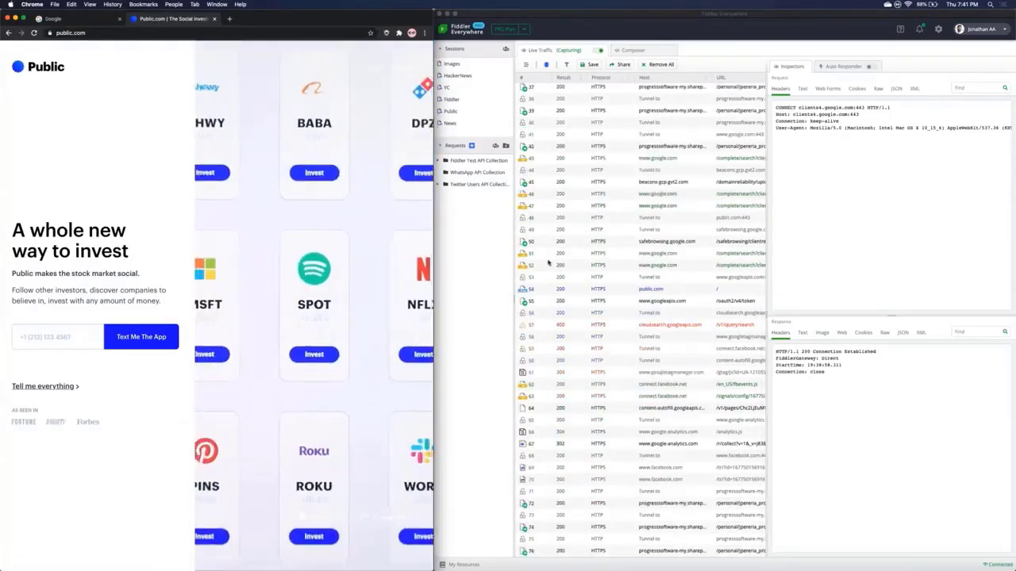
pyautogui.scroll(1, 597, 161)
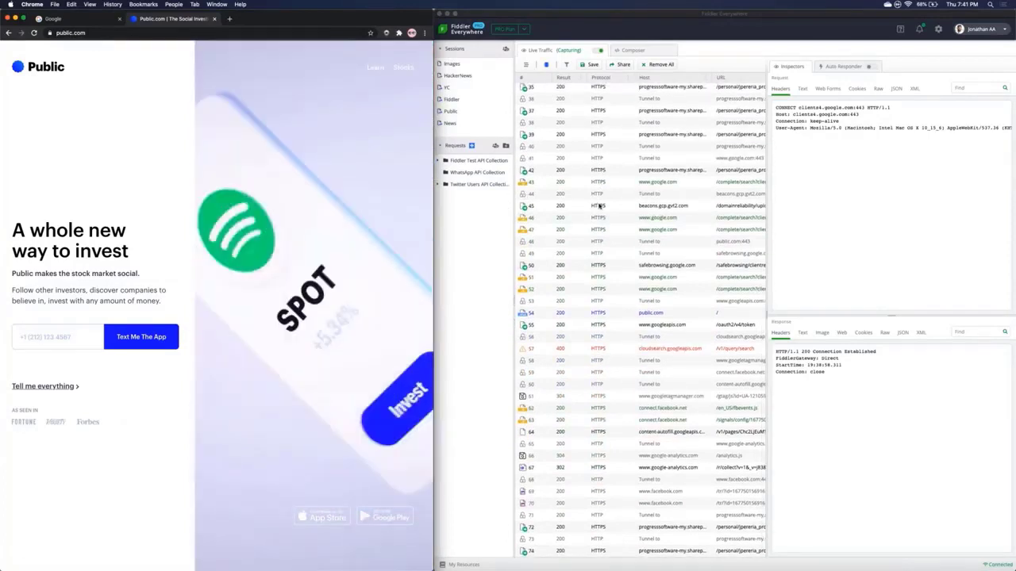
pyautogui.scroll(1, 599, 207)
pyautogui.scroll(-1, 599, 207)
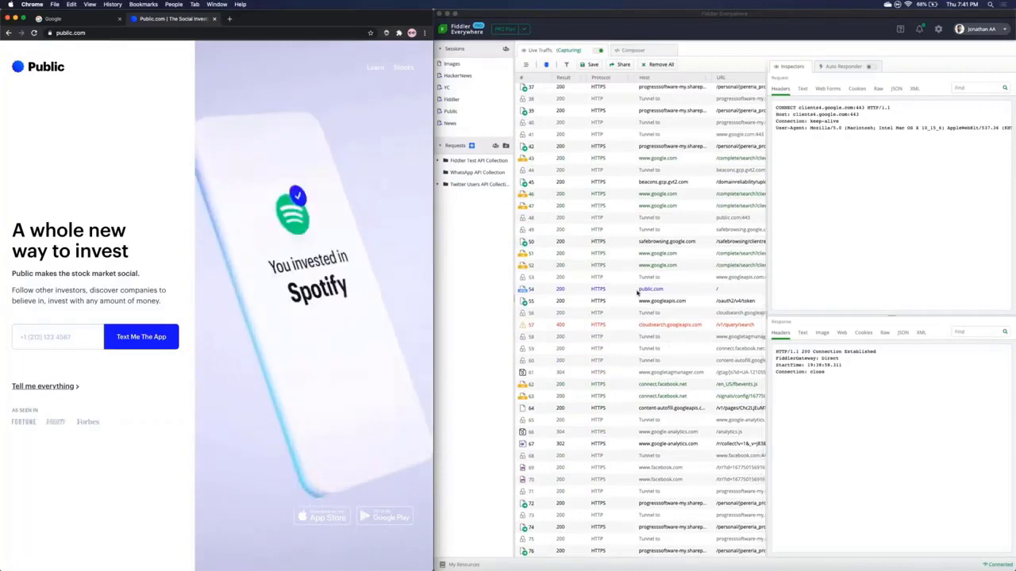
pyautogui.scroll(-2, 643, 294)
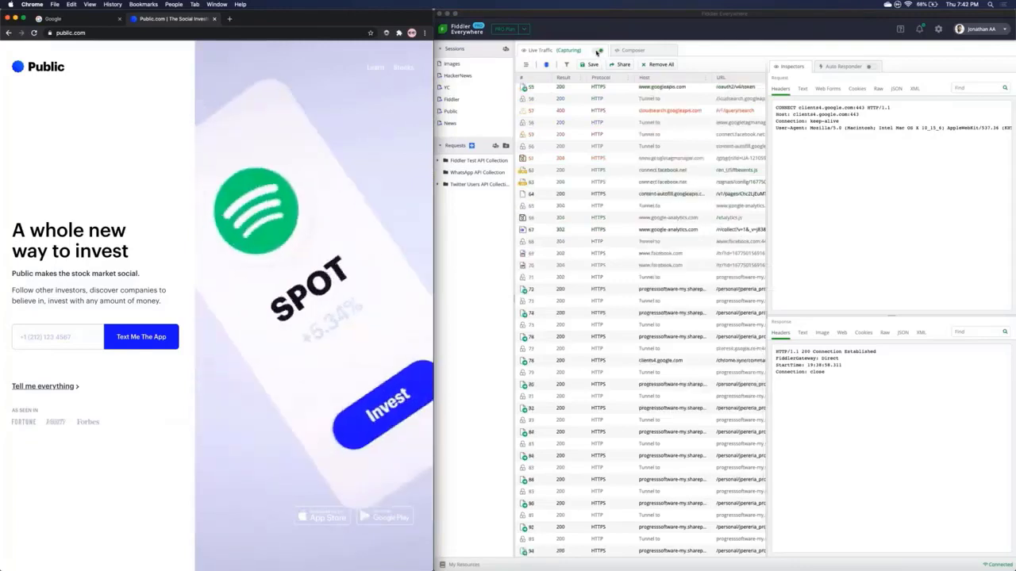
pyautogui.click(597, 52)
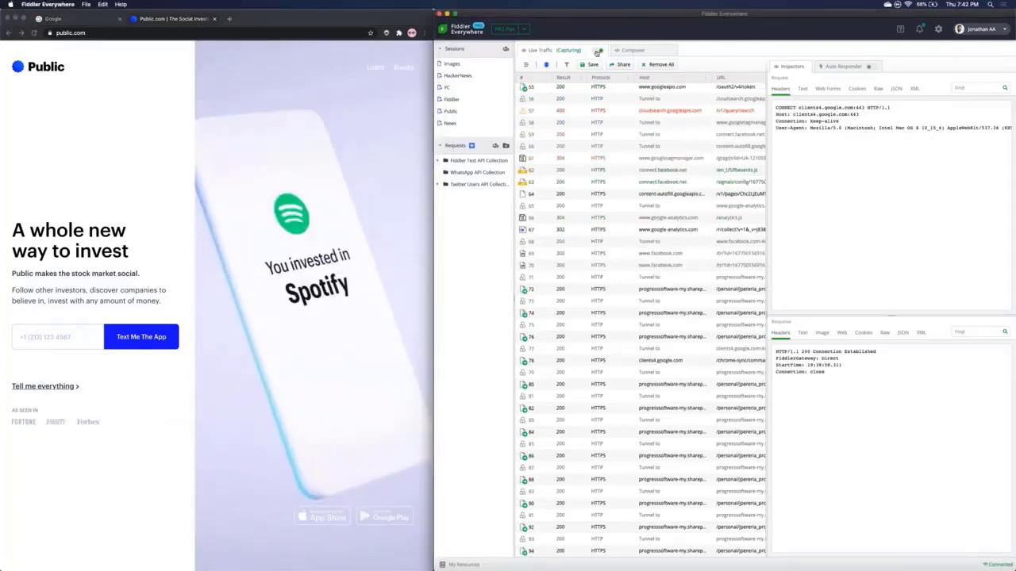
pyautogui.click(596, 51)
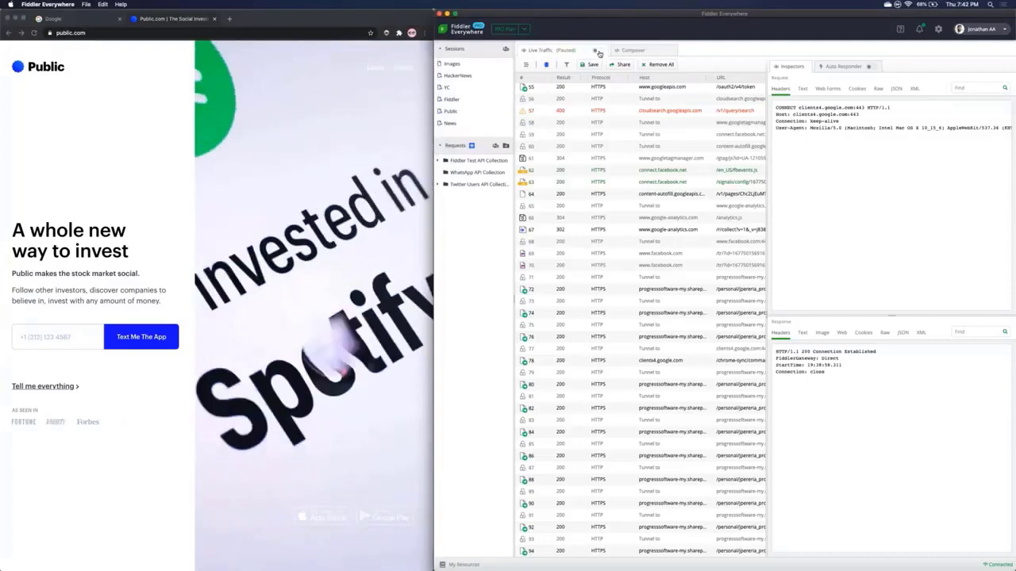
pyautogui.click(596, 52)
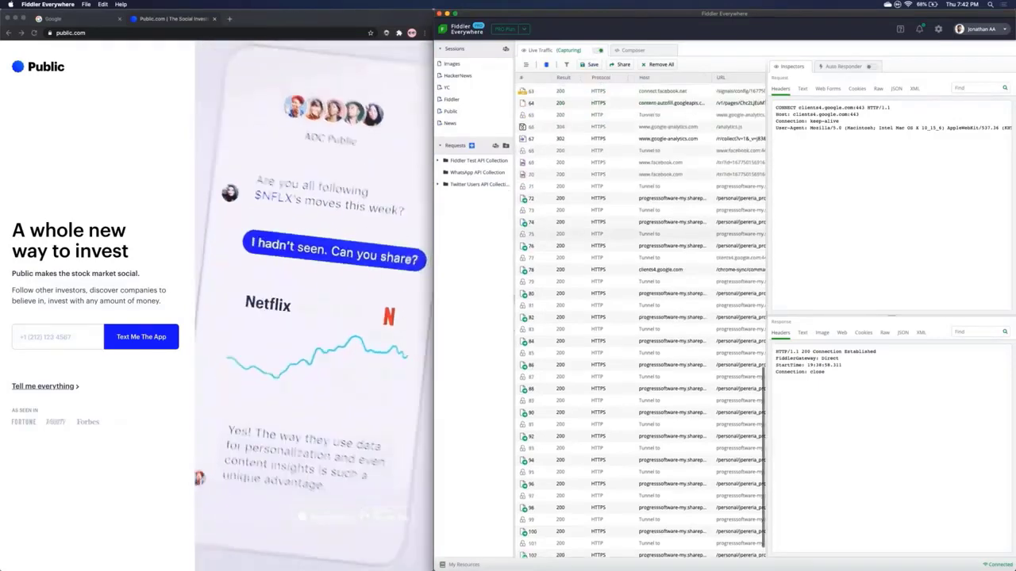
pyautogui.scroll(4, 641, 317)
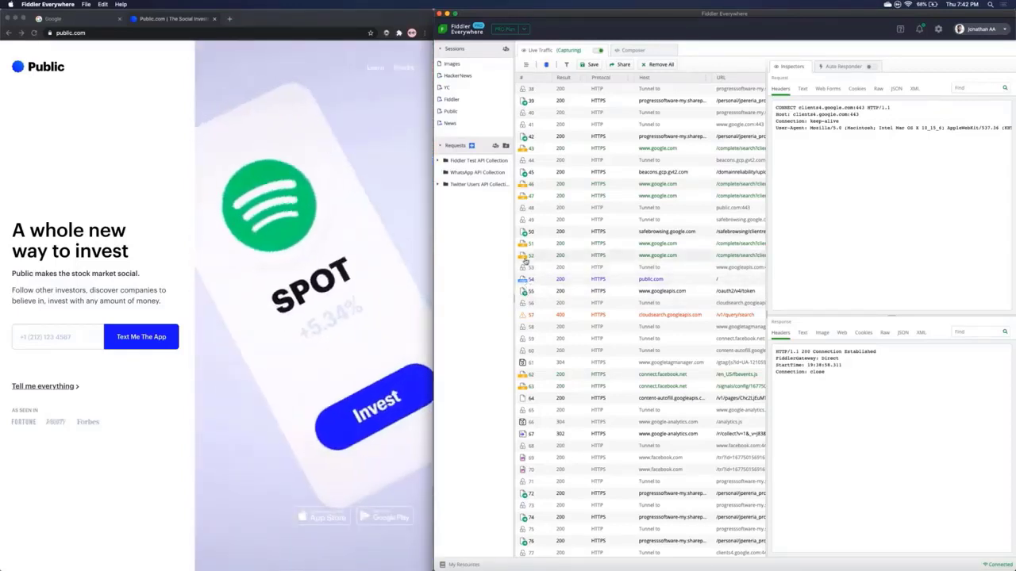
pyautogui.scroll(-5, 641, 318)
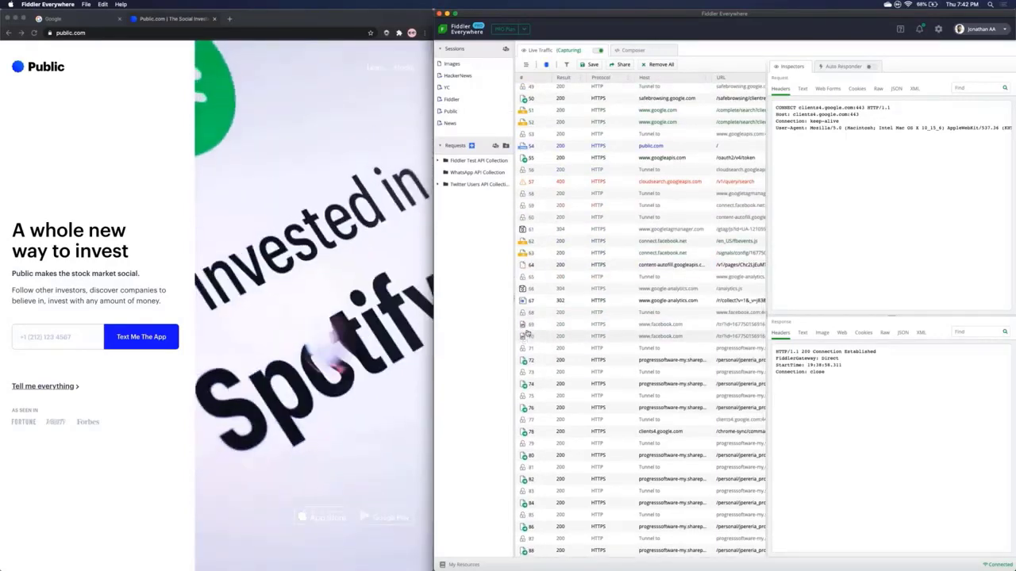
pyautogui.scroll(15, 526, 333)
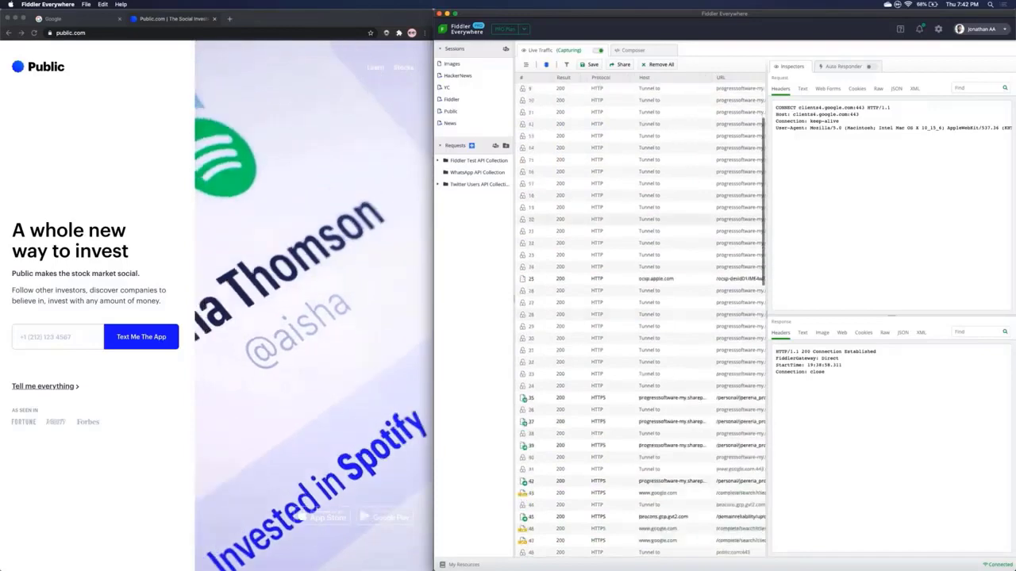
pyautogui.scroll(-10, 641, 318)
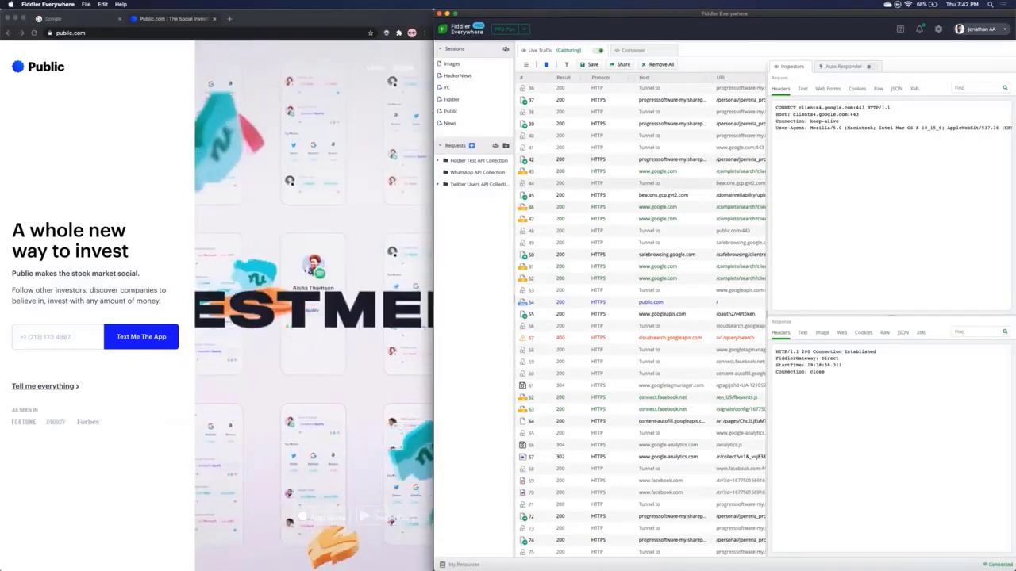
# Step: Return the grid to the #/Host columns and select public.com session 54 for inspection
pyautogui.hscroll(2, 636, 263)
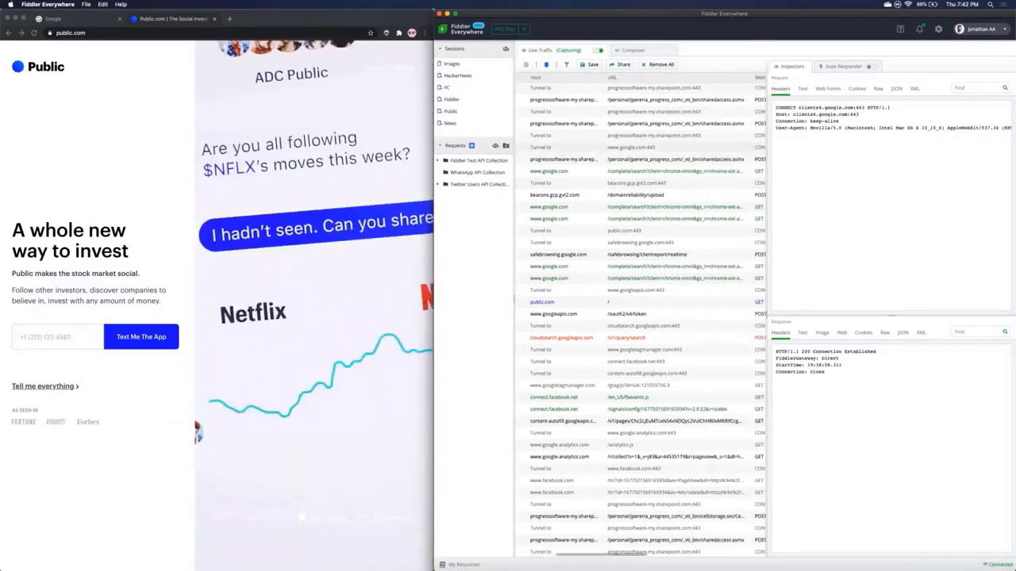
pyautogui.hscroll(4, 634, 259)
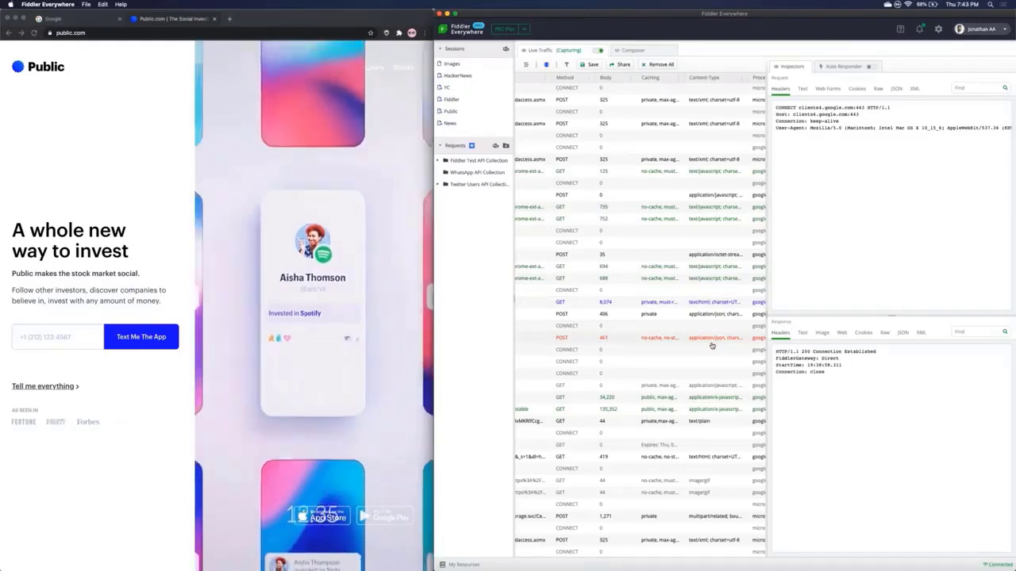
pyautogui.scroll(-3, 712, 345)
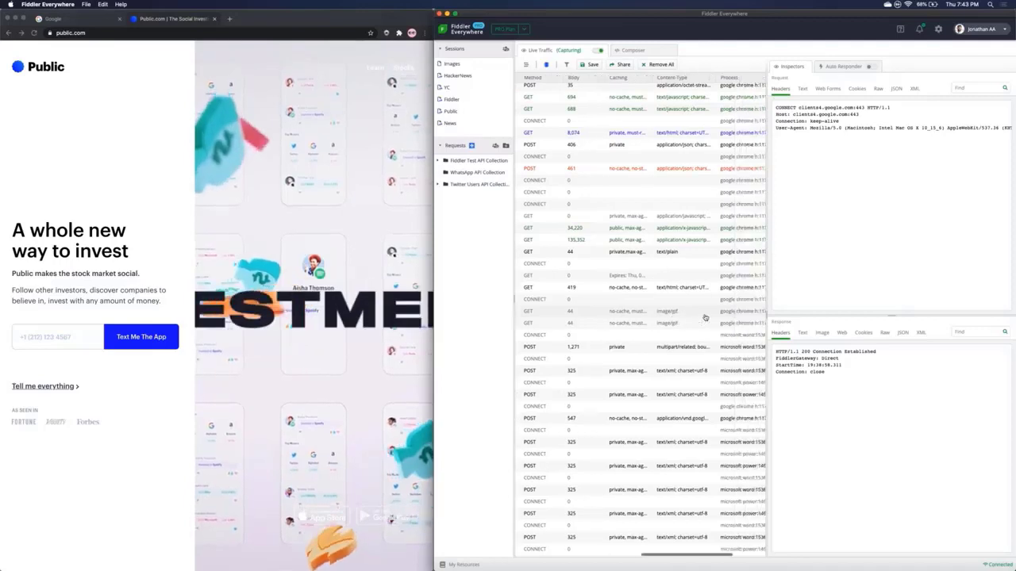
pyautogui.hscroll(3, 705, 318)
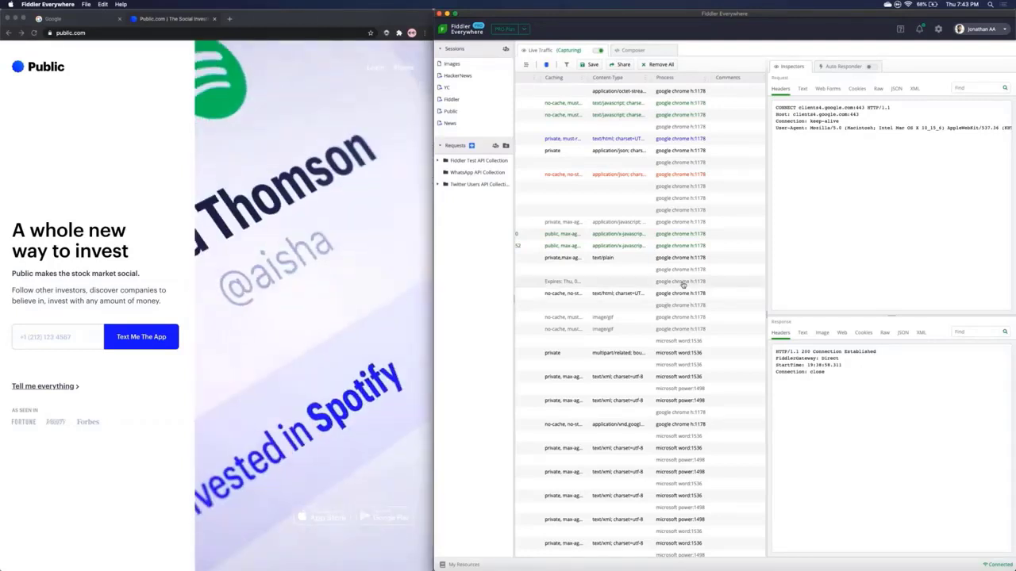
pyautogui.scroll(3, 682, 284)
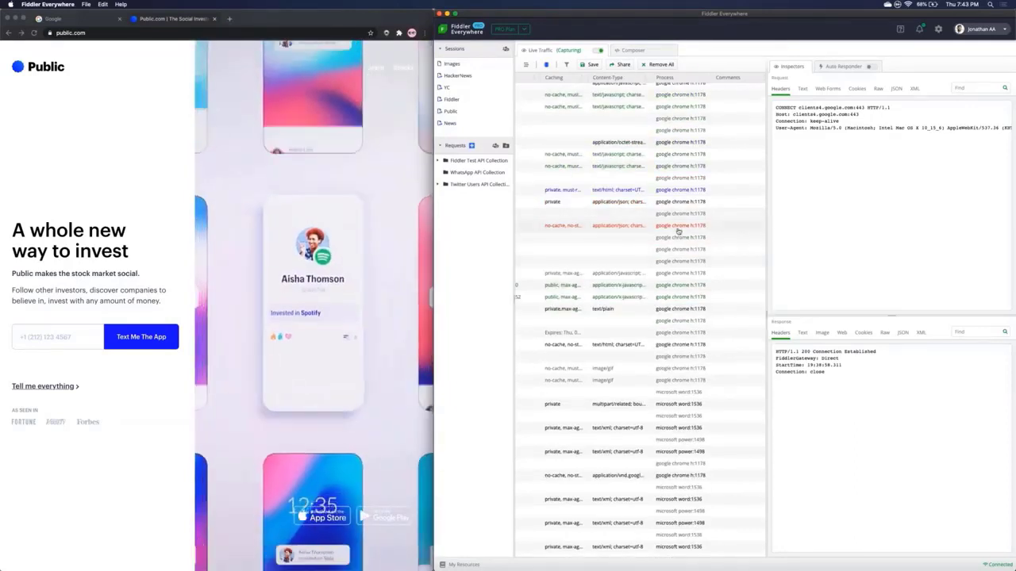
pyautogui.scroll(3, 676, 240)
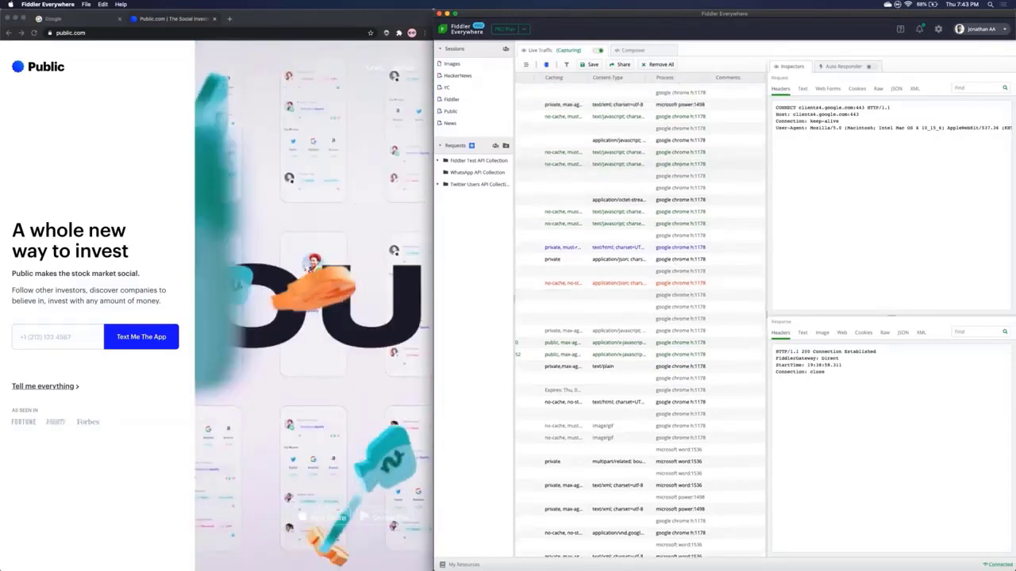
pyautogui.scroll(3, 639, 317)
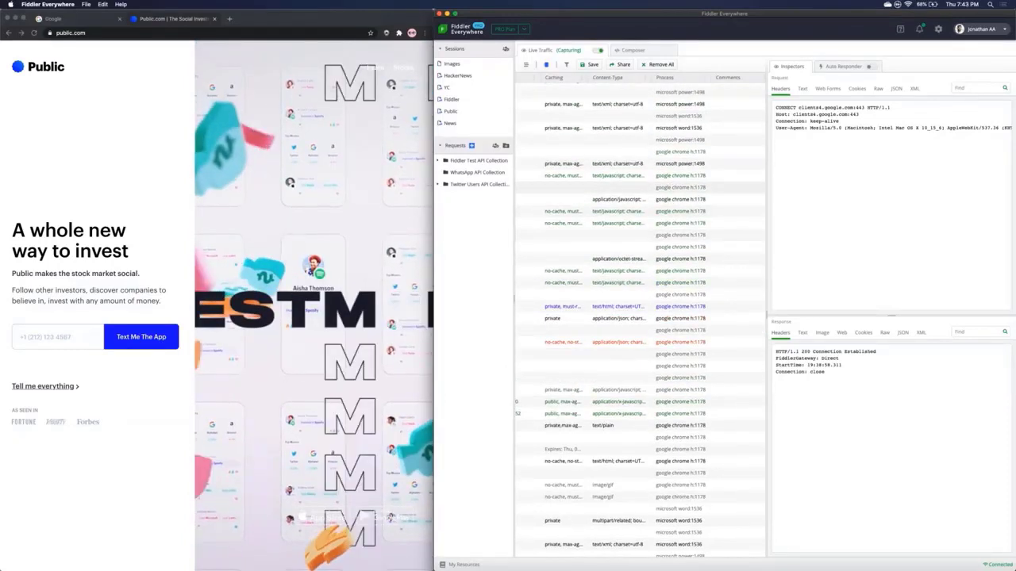
pyautogui.scroll(6, 674, 116)
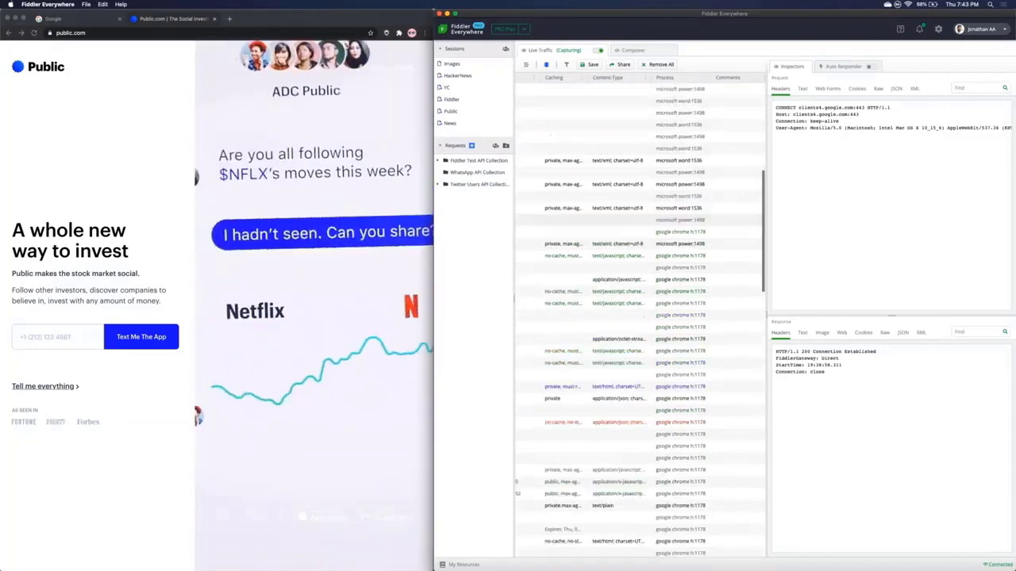
pyautogui.scroll(-10, 639, 317)
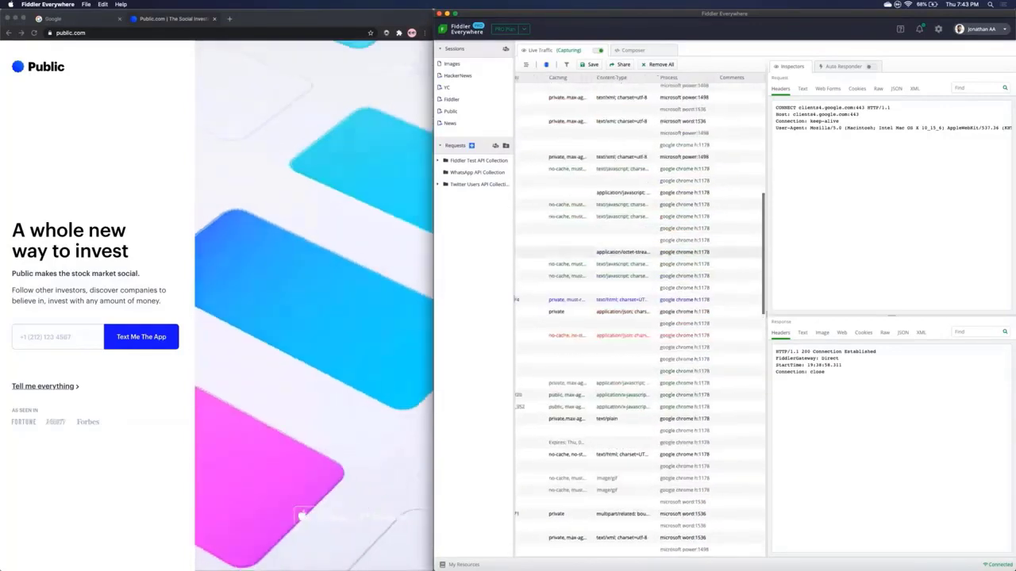
pyautogui.hscroll(-5, 639, 317)
pyautogui.hscroll(-3, 649, 306)
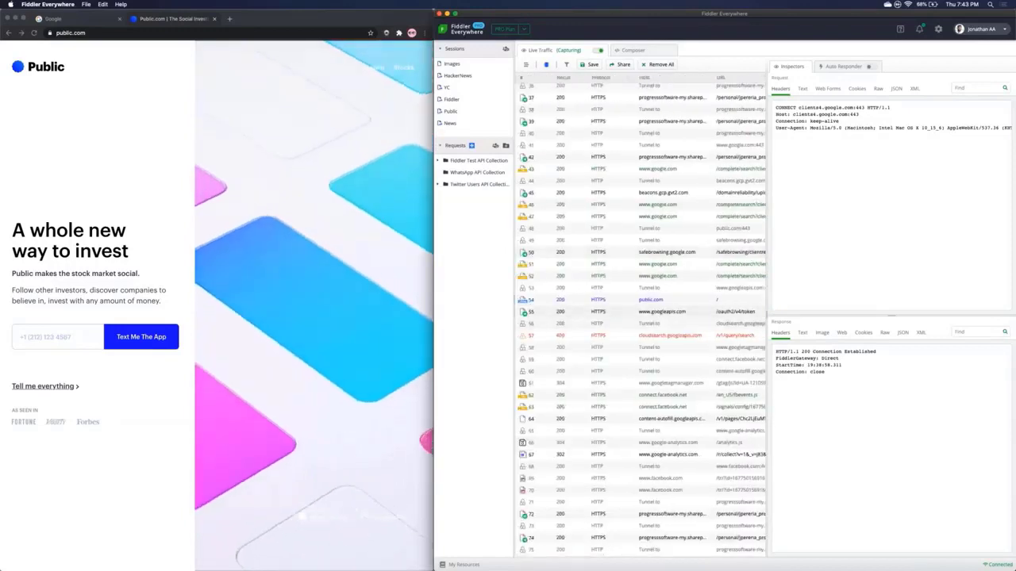
pyautogui.click(650, 302)
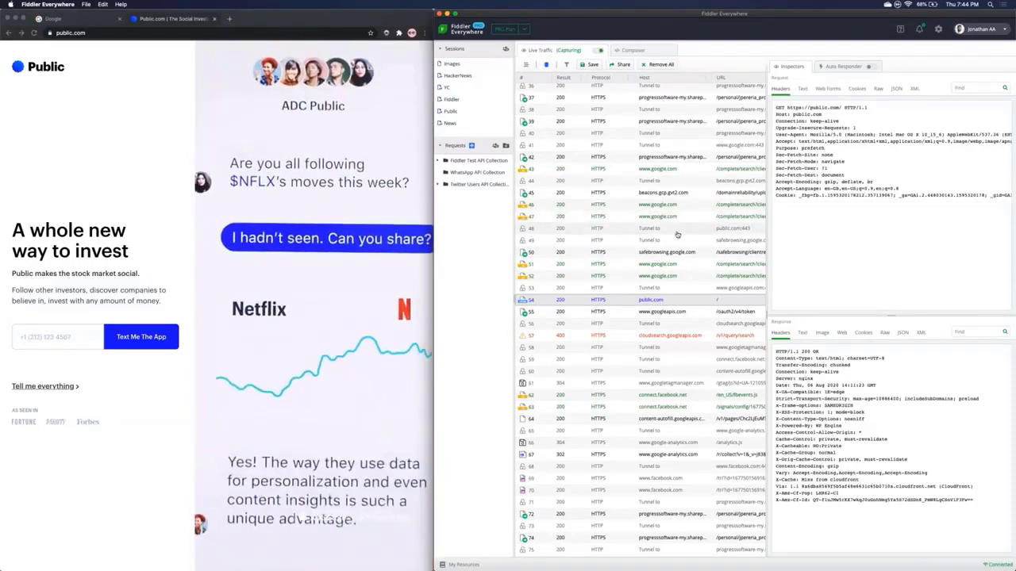
pyautogui.hscroll(1, 677, 235)
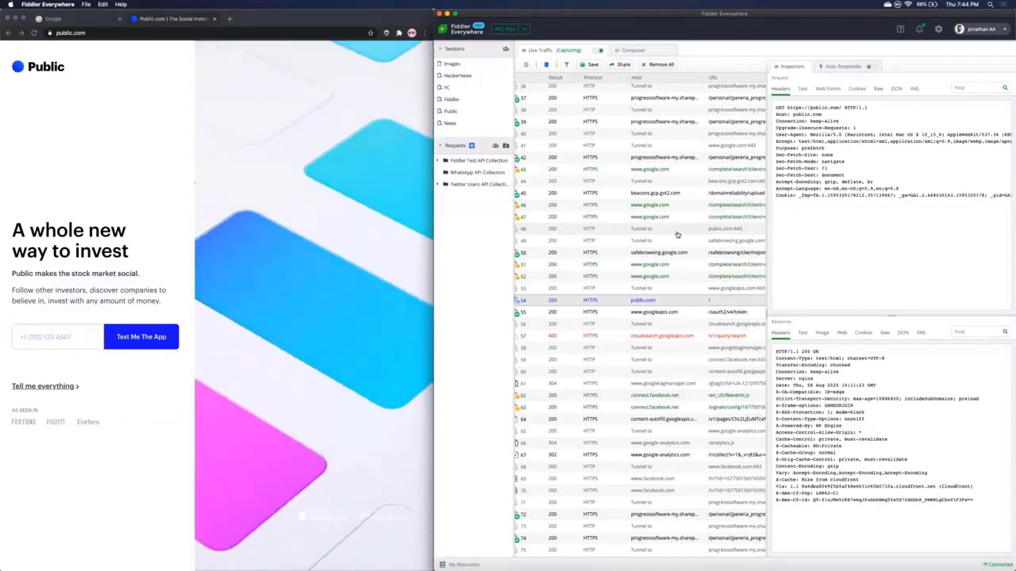
pyautogui.hscroll(5, 677, 235)
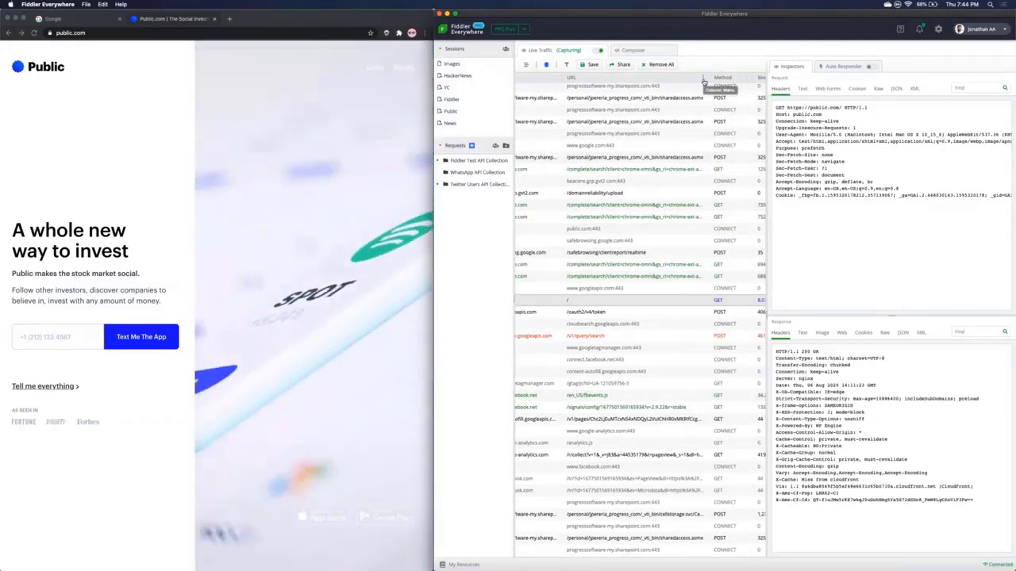
# Step: Enter 'chrome' as the Process column filter value
pyautogui.click(704, 79)
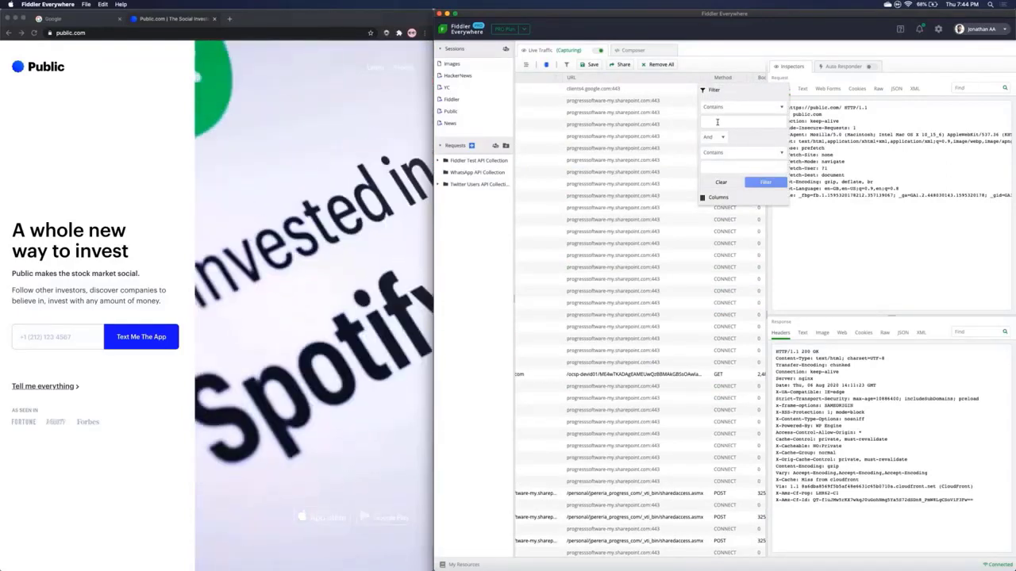
pyautogui.click(663, 147)
pyautogui.hscroll(5, 662, 148)
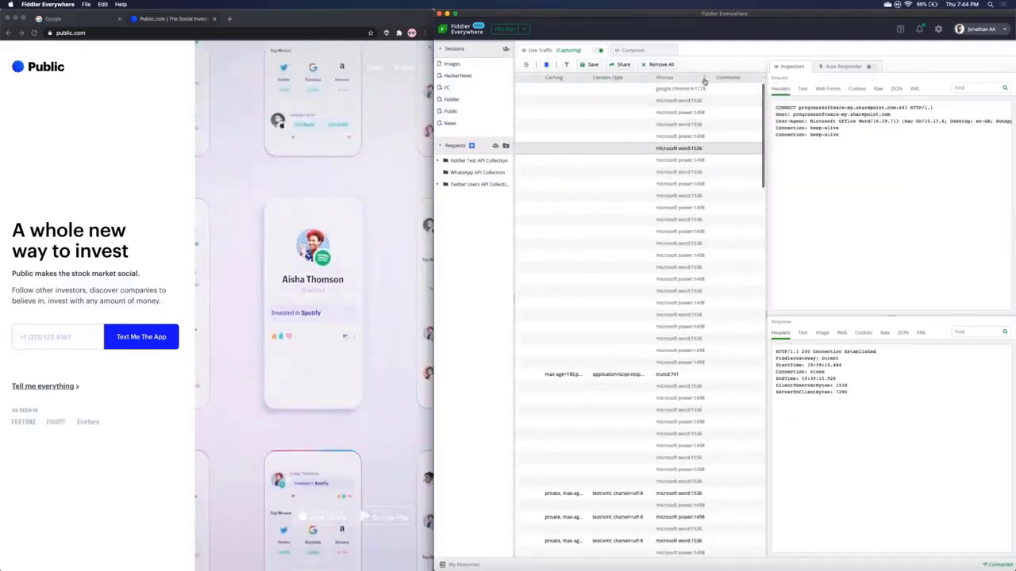
pyautogui.click(704, 80)
pyautogui.click(708, 121)
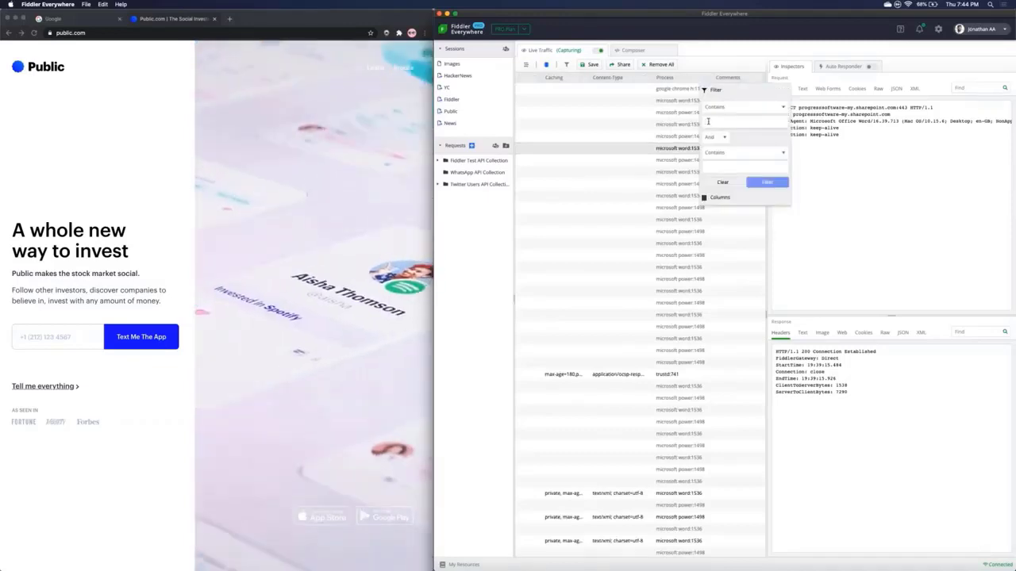
pyautogui.write('chrome')
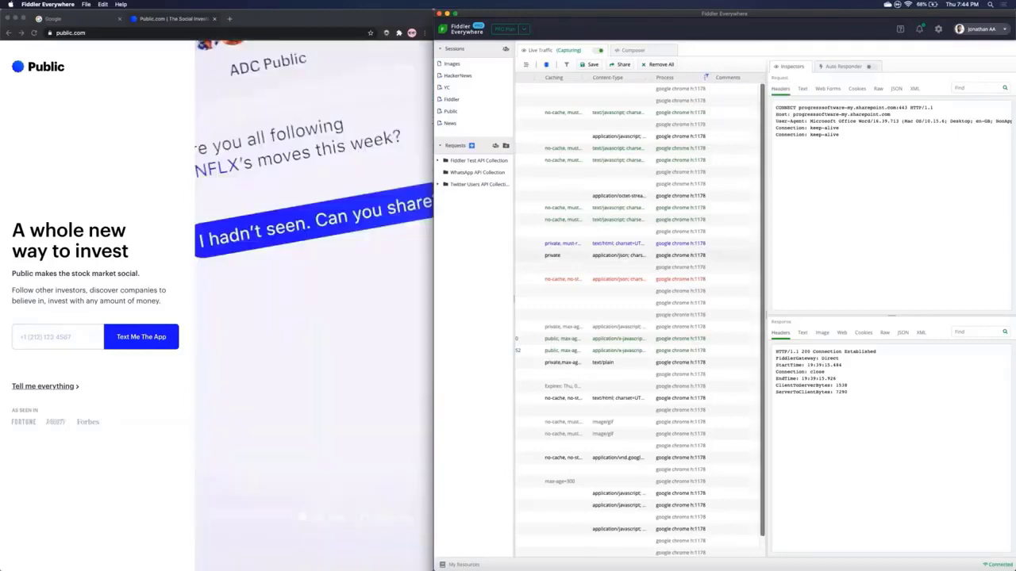
pyautogui.hscroll(-10, 597, 250)
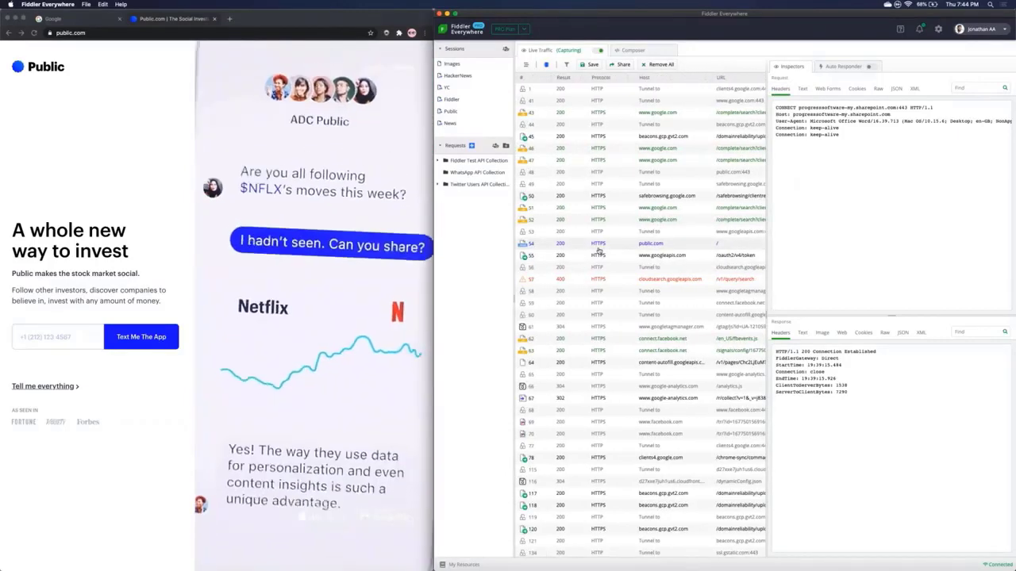
# Step: Filter the Host column to 'public', then clear the Process column filter
pyautogui.click(705, 79)
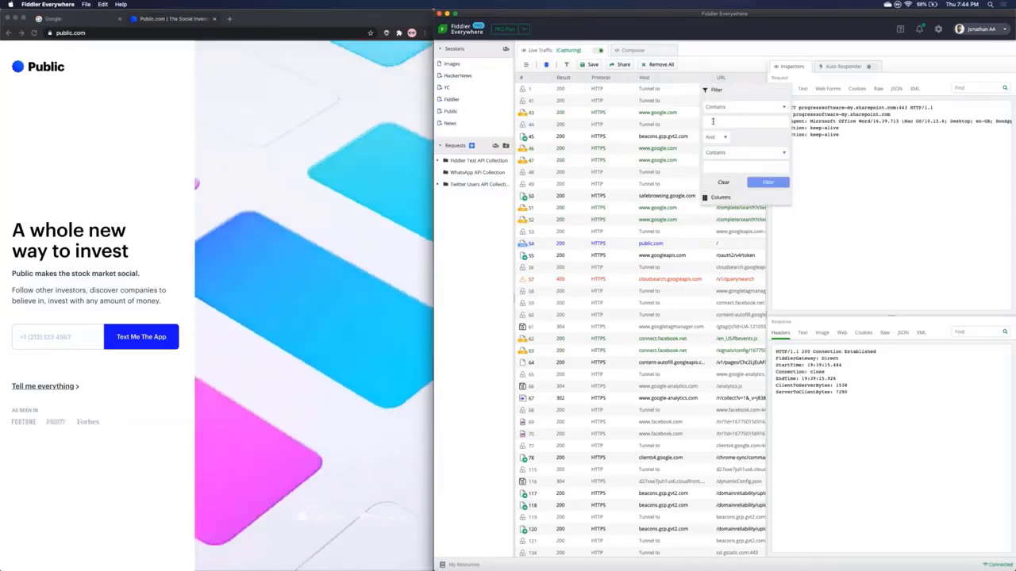
pyautogui.write('public')
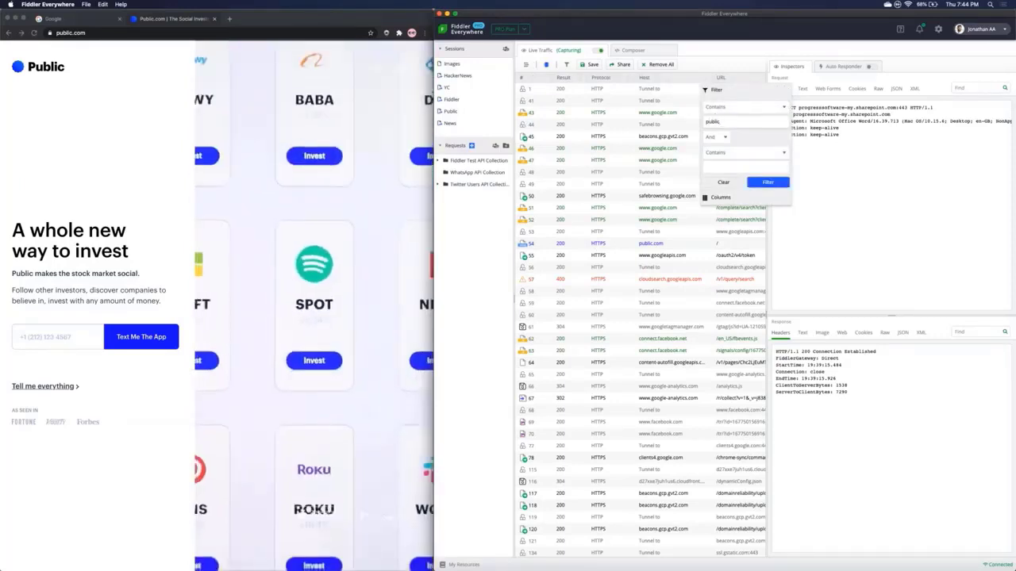
pyautogui.click(765, 183)
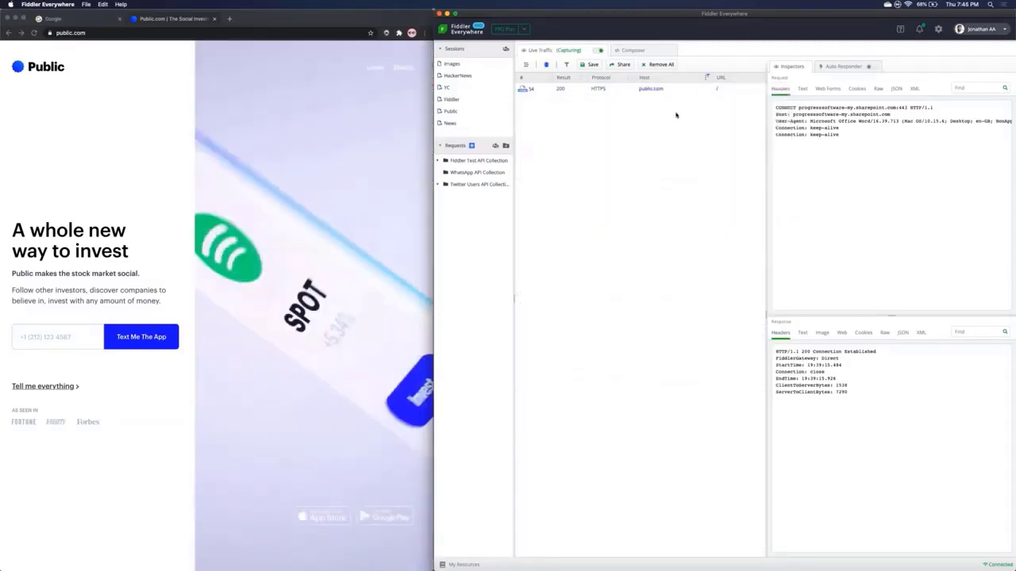
pyautogui.hscroll(5, 676, 111)
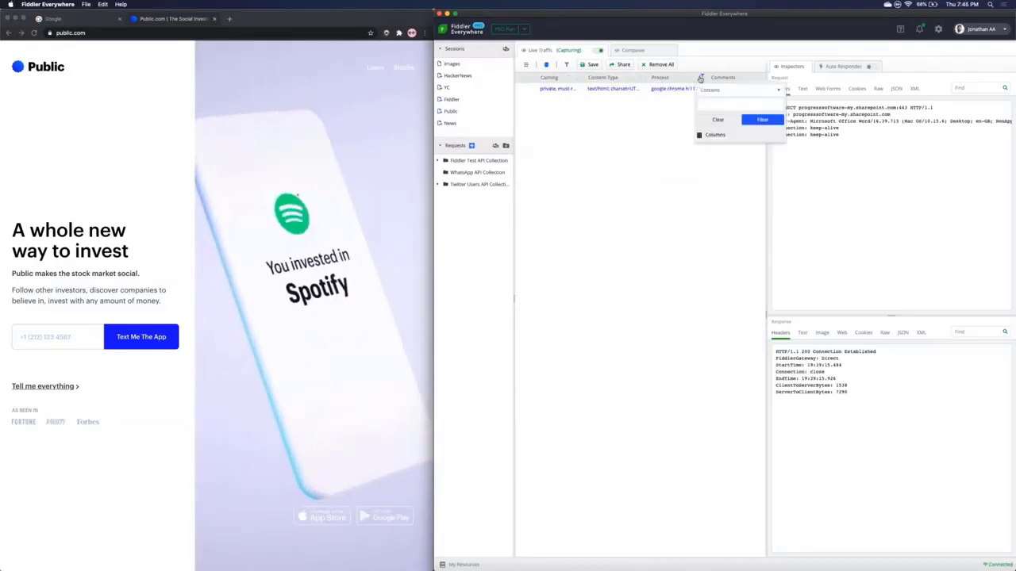
pyautogui.click(718, 182)
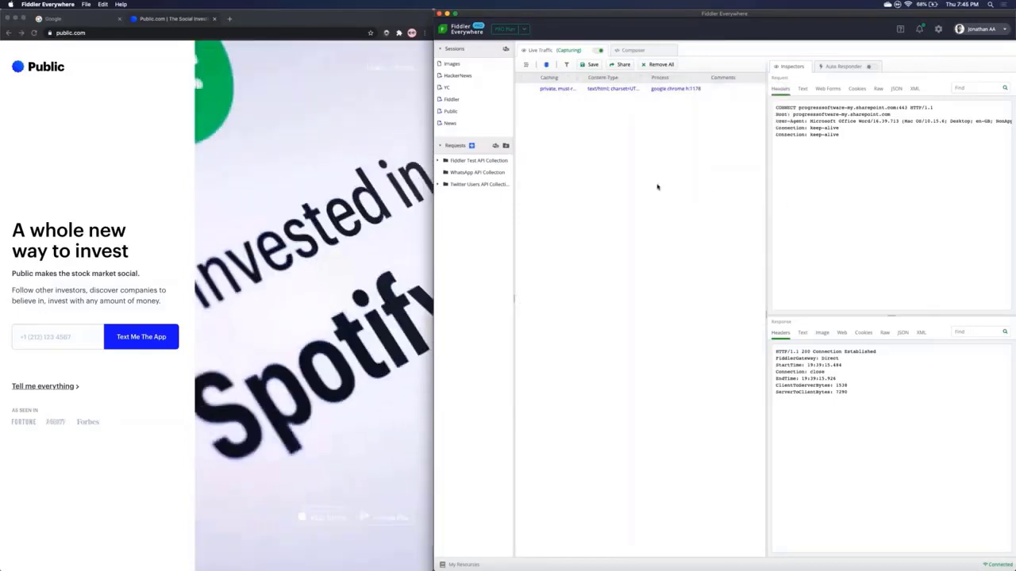
pyautogui.hscroll(-3, 669, 111)
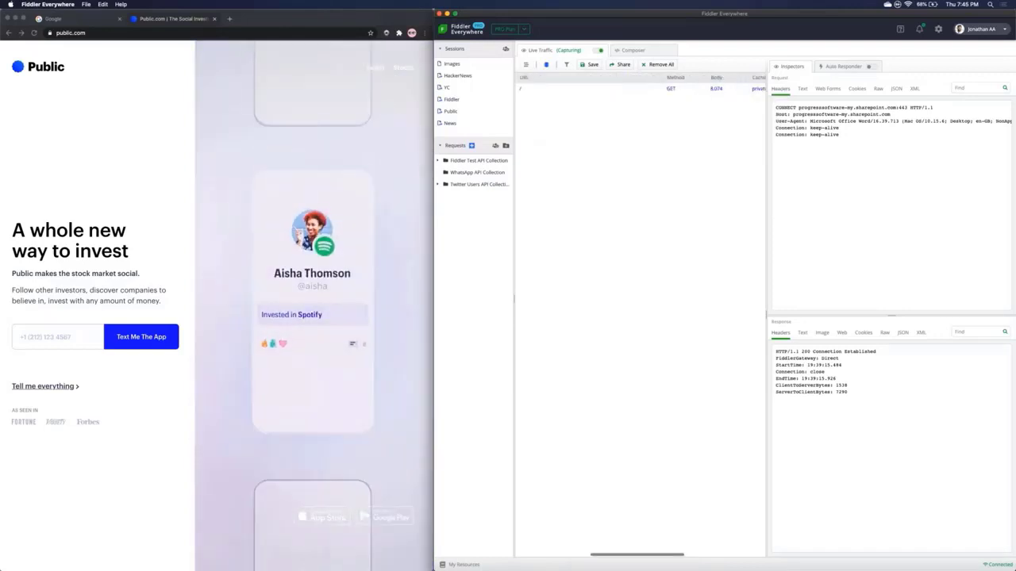
# Step: Remove the 'public' Host filter so all sessions are listed again
pyautogui.click(697, 77)
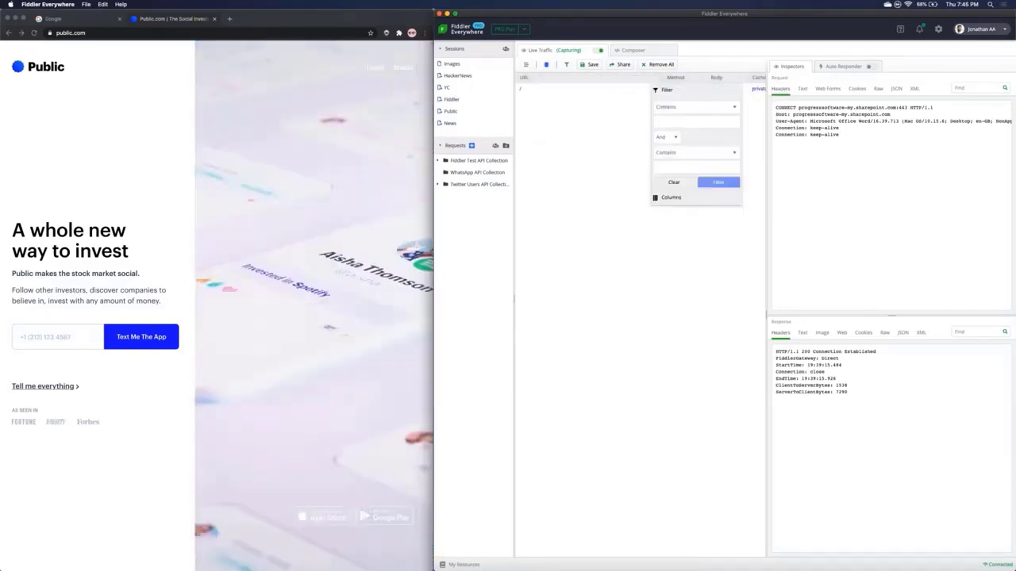
pyautogui.click(632, 140)
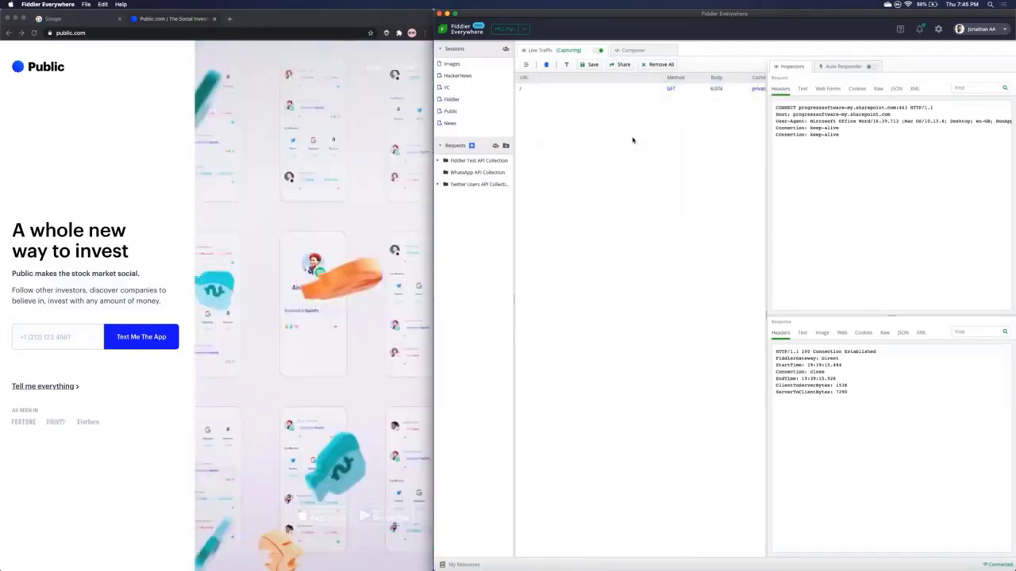
pyautogui.hscroll(-3, 633, 140)
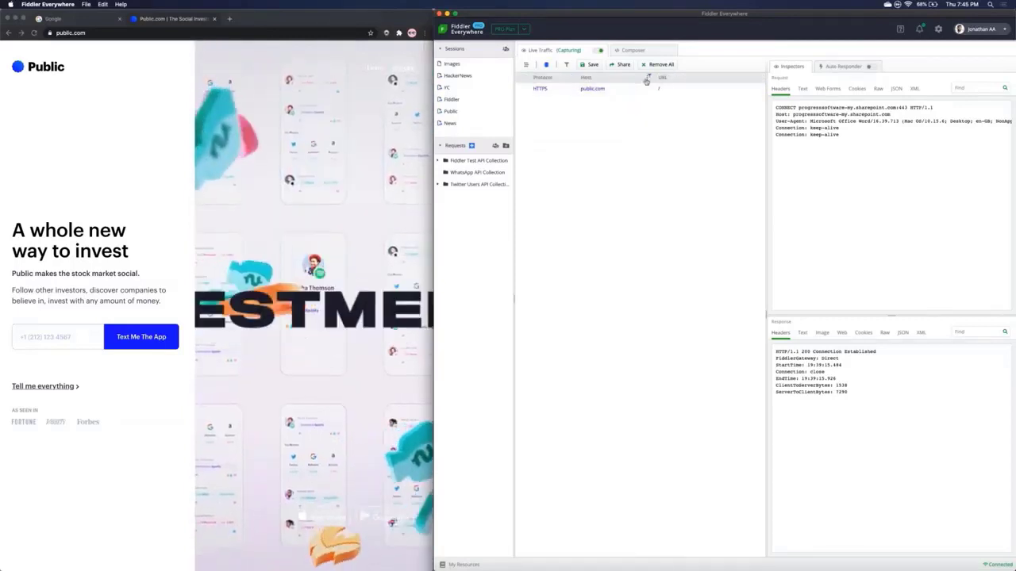
pyautogui.click(649, 77)
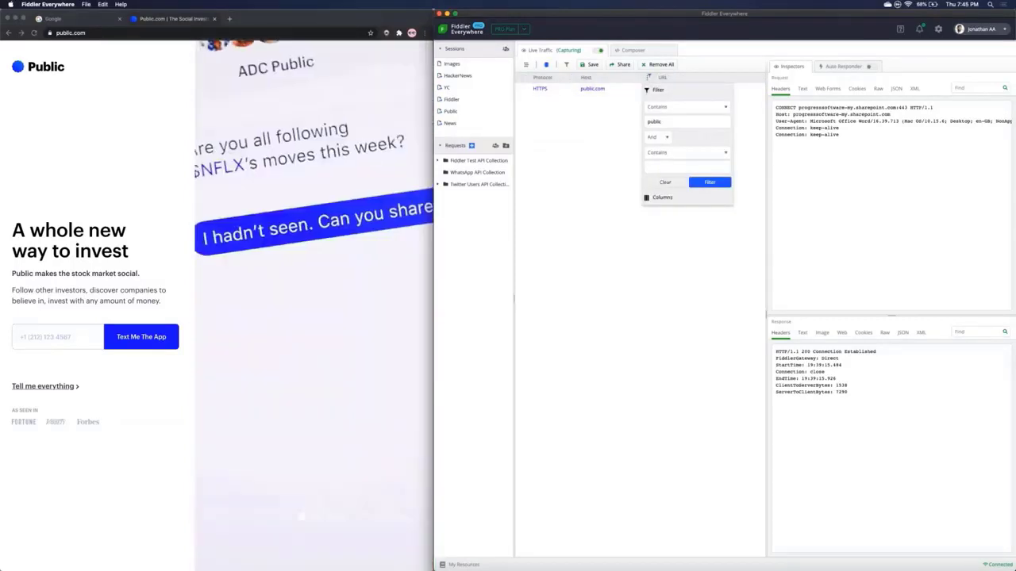
pyautogui.click(665, 183)
pyautogui.scroll(-5, 613, 231)
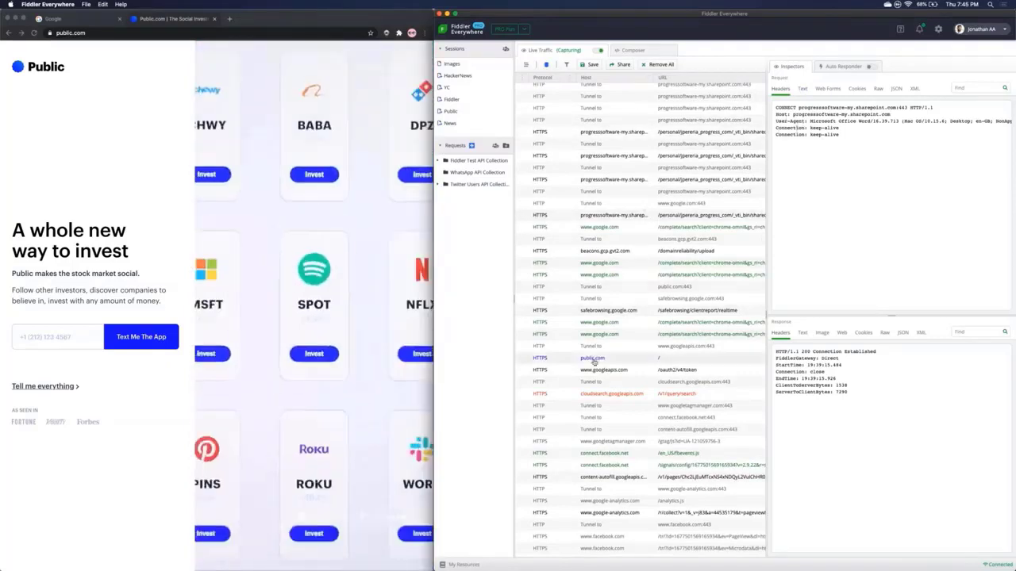
# Step: Reselect the public.com GET session and scroll right to the Method, Body and Caching columns
pyautogui.click(592, 359)
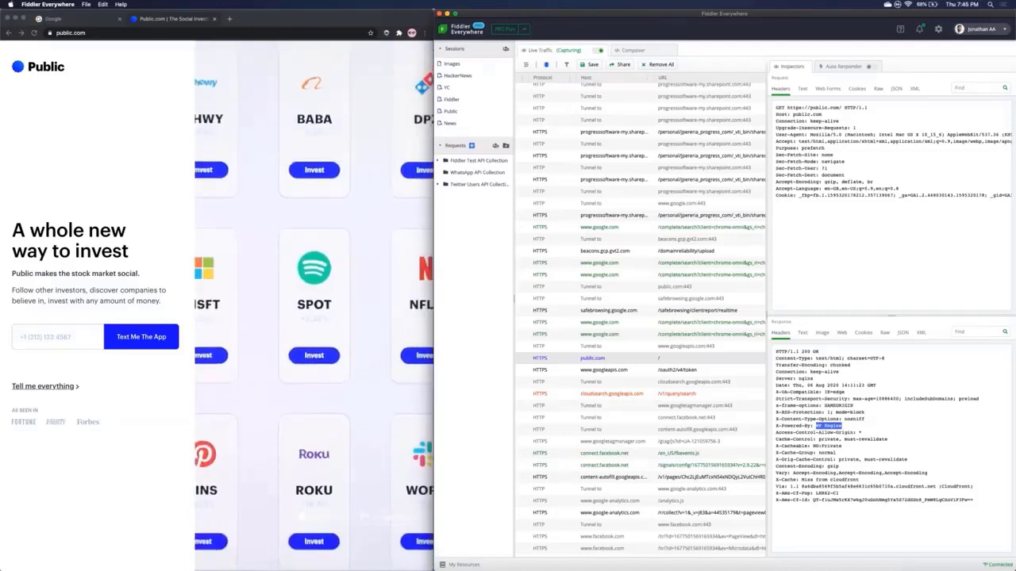
pyautogui.hscroll(5, 689, 361)
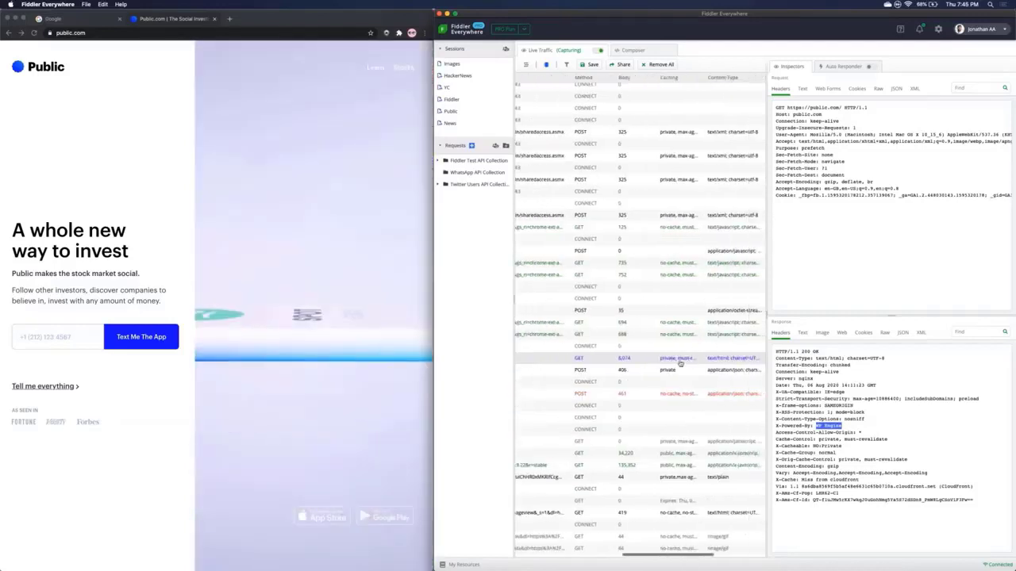
pyautogui.hscroll(2, 677, 363)
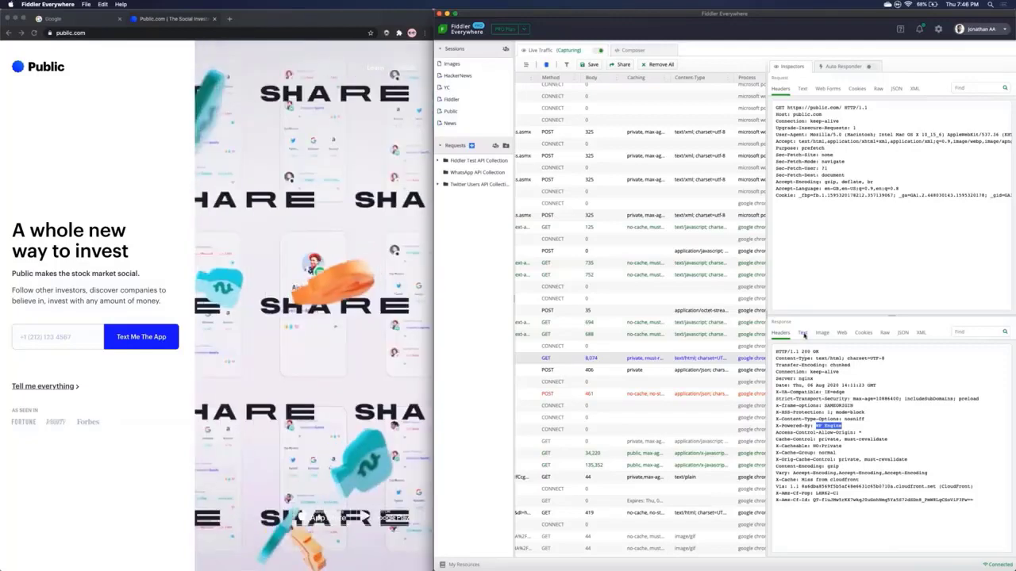
# Step: View the public.com response body as HTML text and scroll through it
pyautogui.click(803, 332)
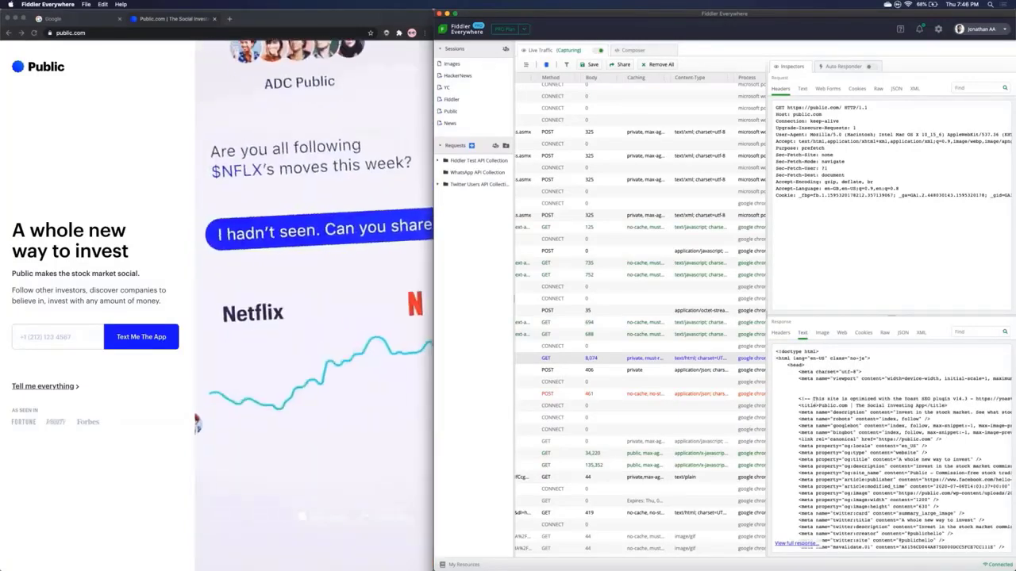
pyautogui.scroll(-1, 815, 403)
pyautogui.scroll(-5, 889, 444)
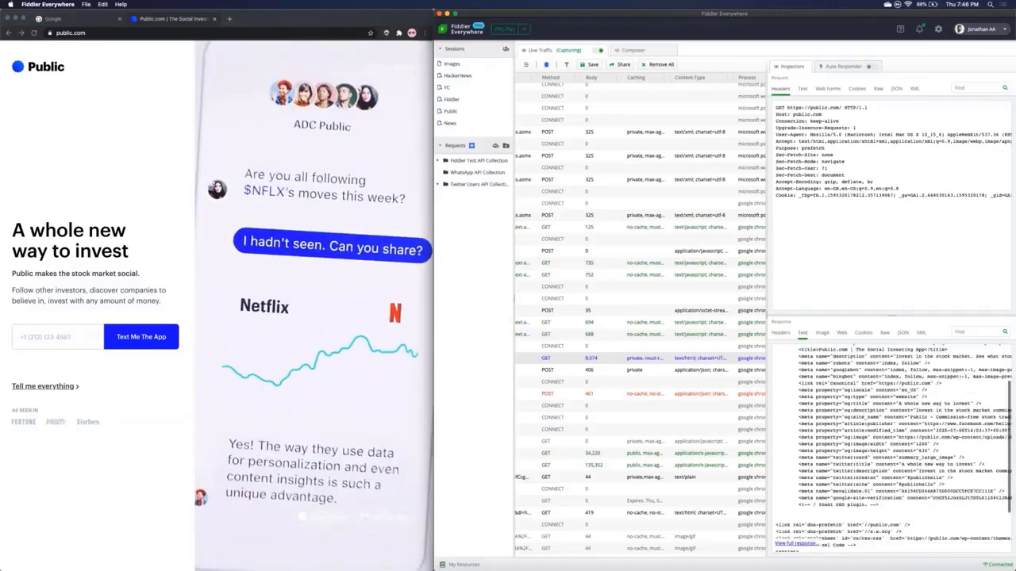
pyautogui.scroll(5, 888, 444)
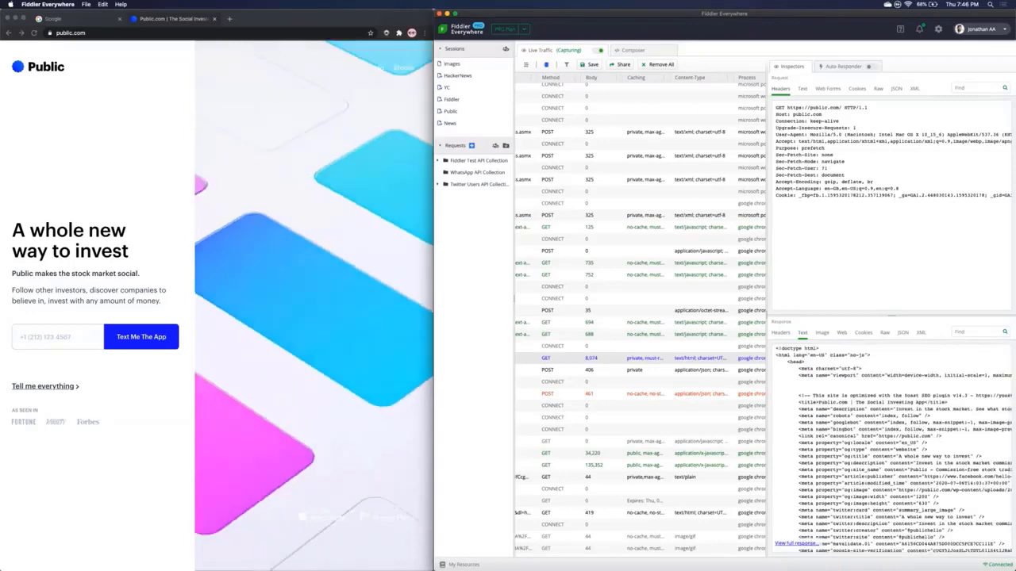
pyautogui.scroll(-3, 888, 444)
pyautogui.scroll(-2, 889, 445)
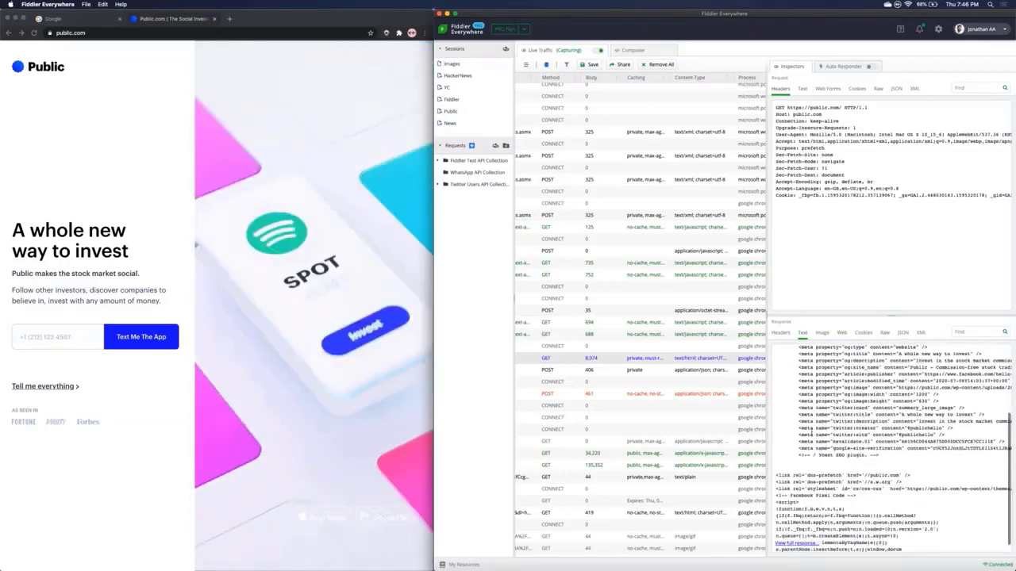
pyautogui.scroll(5, 889, 445)
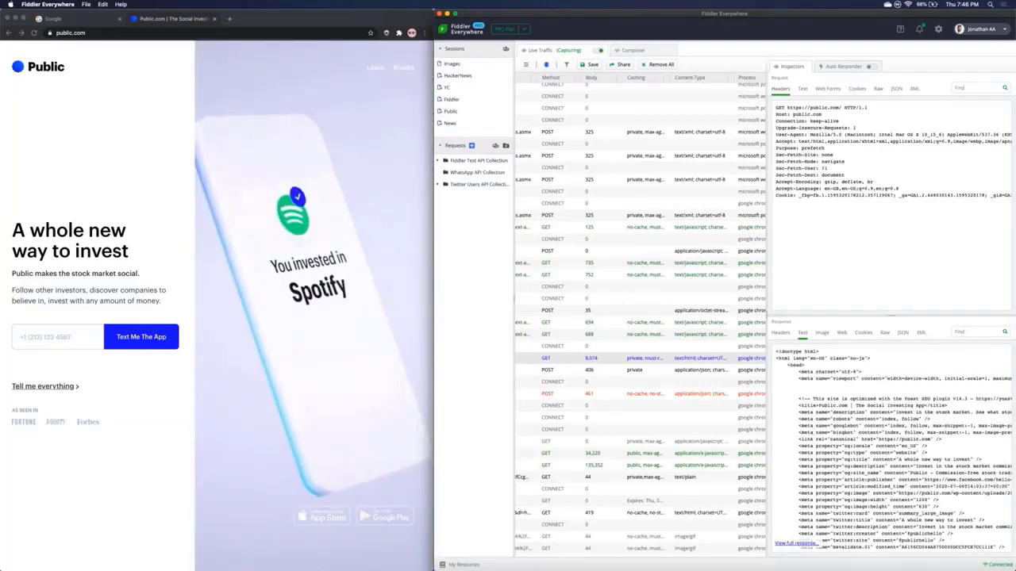
# Step: Preview the response as a rendered web page and scroll through it
pyautogui.click(842, 333)
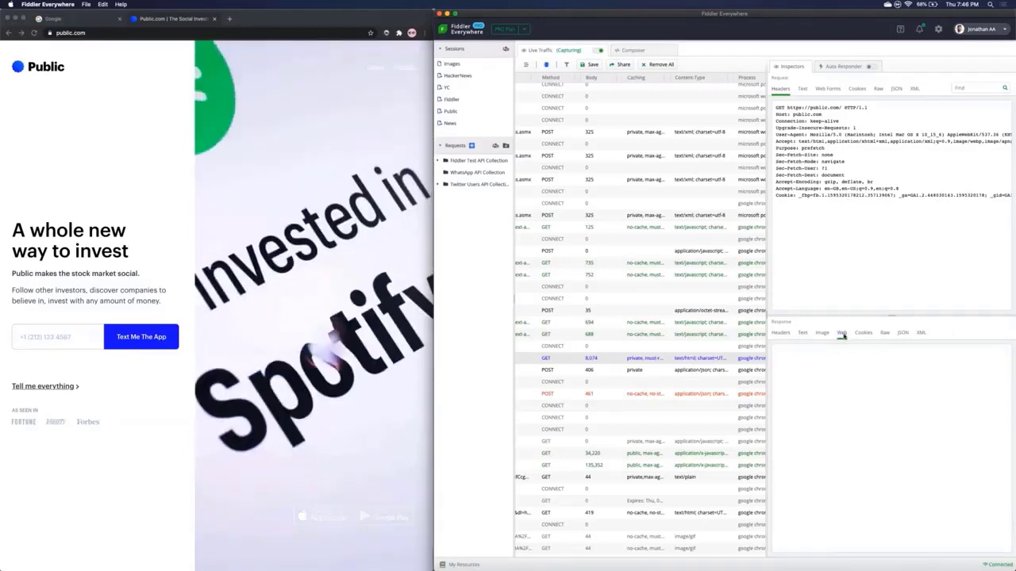
pyautogui.scroll(-3, 837, 401)
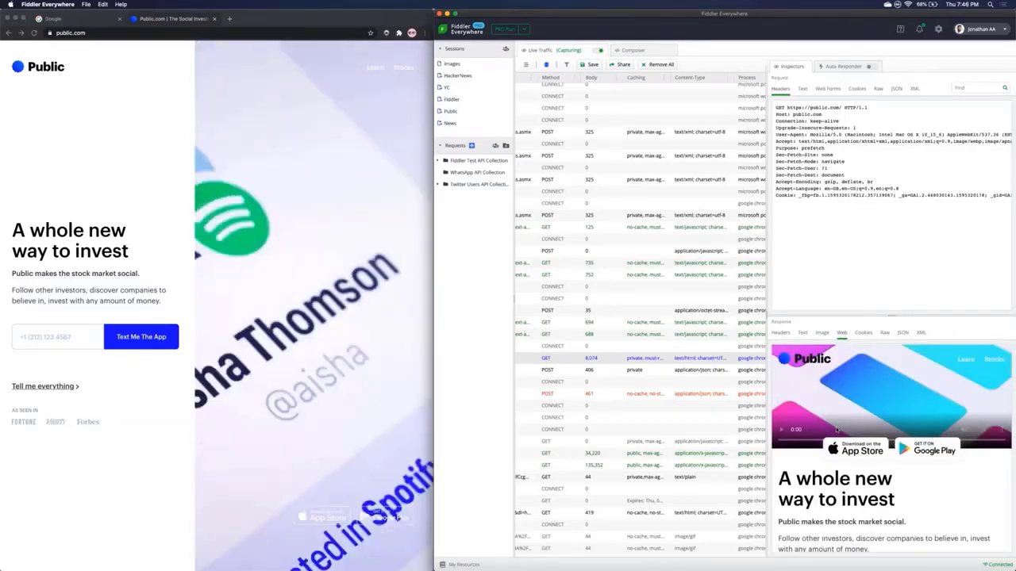
pyautogui.scroll(-10, 837, 429)
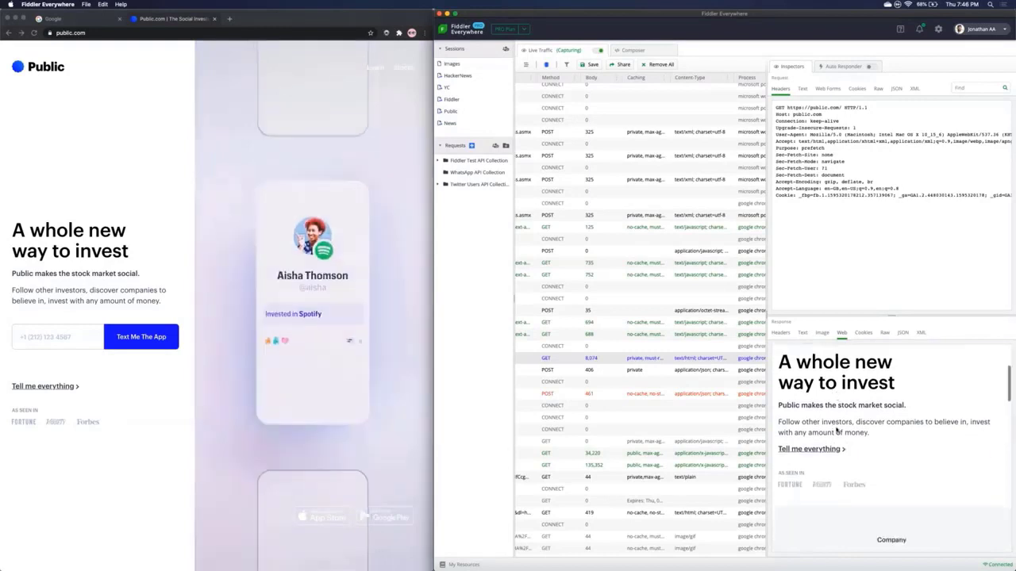
pyautogui.scroll(-2, 836, 430)
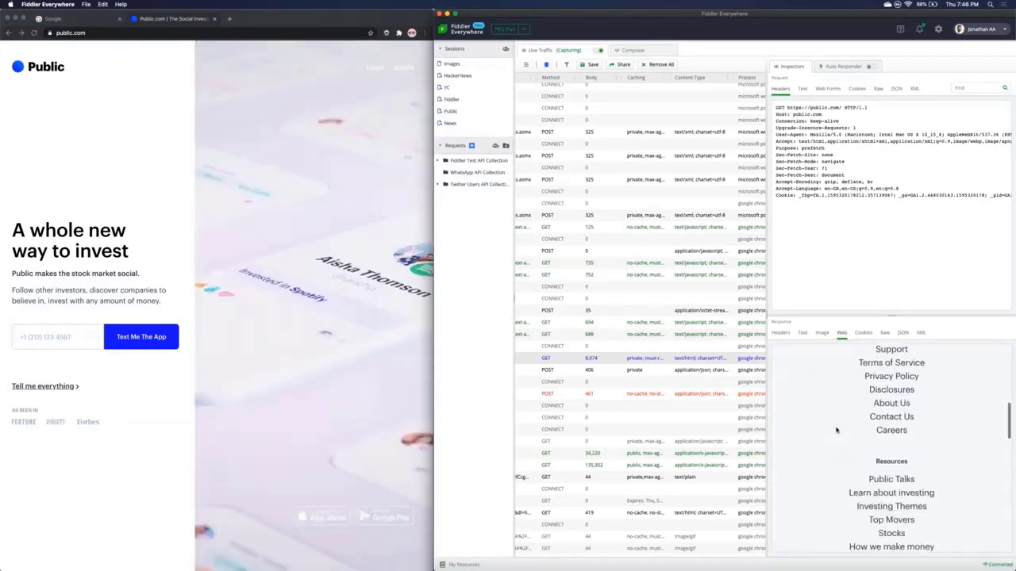
pyautogui.scroll(10, 836, 430)
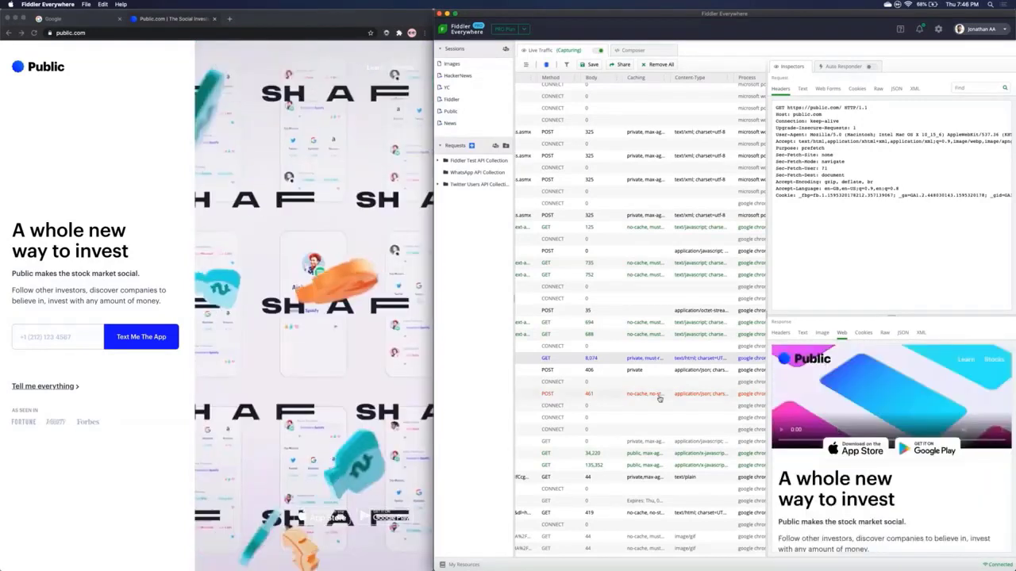
# Step: Switch the response inspector to the Image view, which stays empty
pyautogui.click(821, 334)
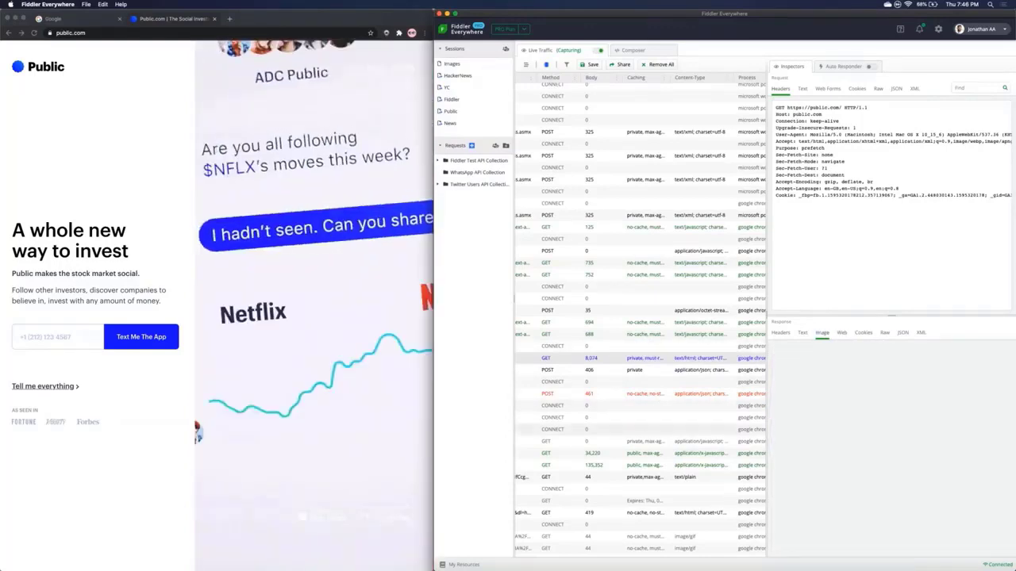
pyautogui.hscroll(-5, 571, 432)
pyautogui.scroll(-3, 572, 432)
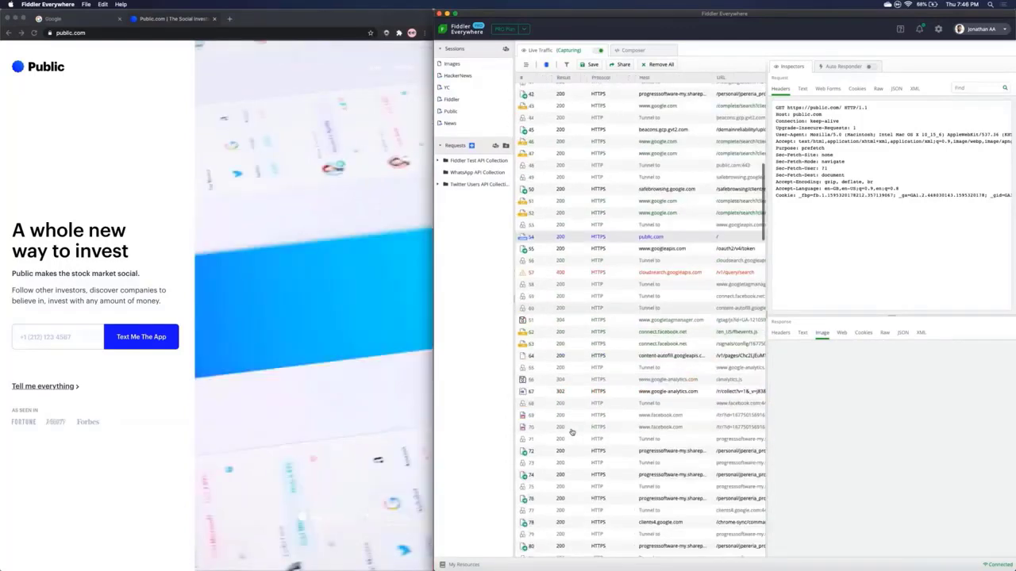
pyautogui.scroll(-2, 571, 432)
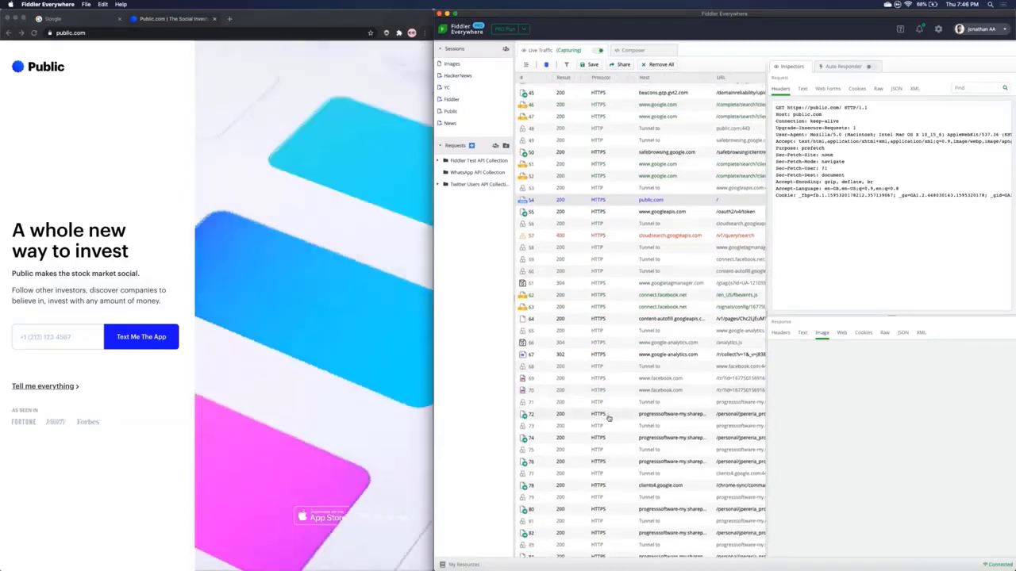
pyautogui.scroll(-2, 640, 321)
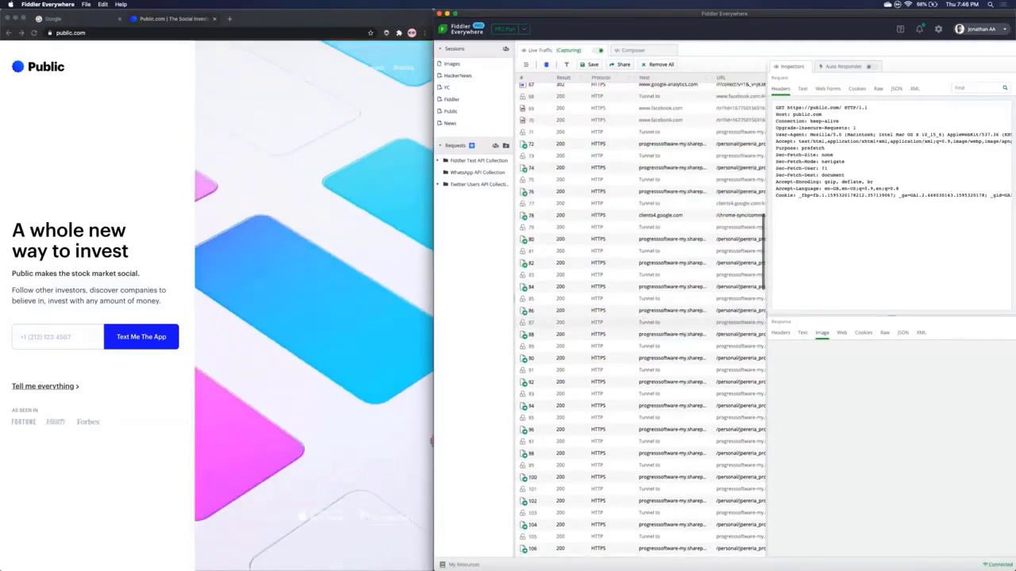
pyautogui.scroll(1, 644, 354)
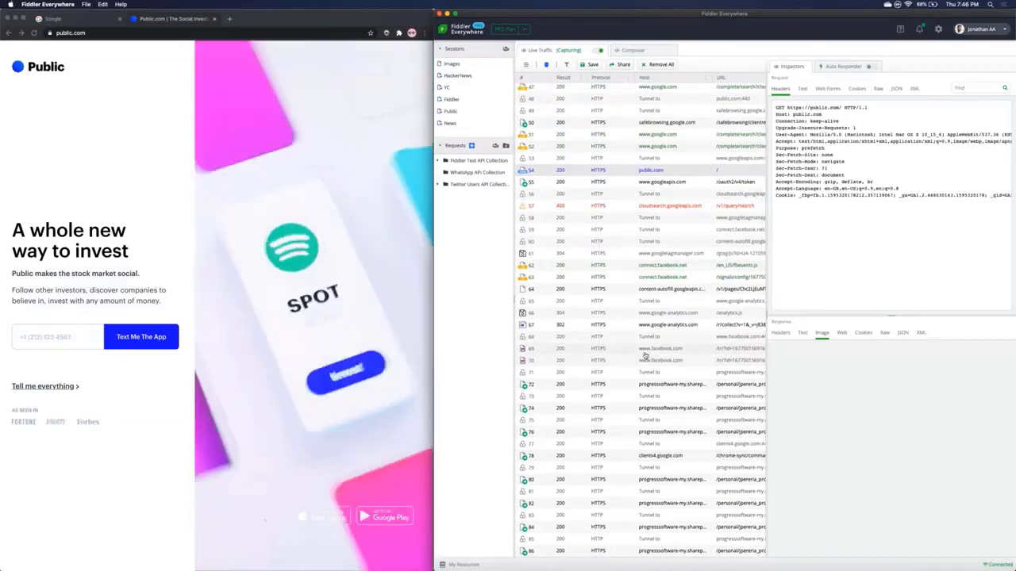
pyautogui.click(643, 349)
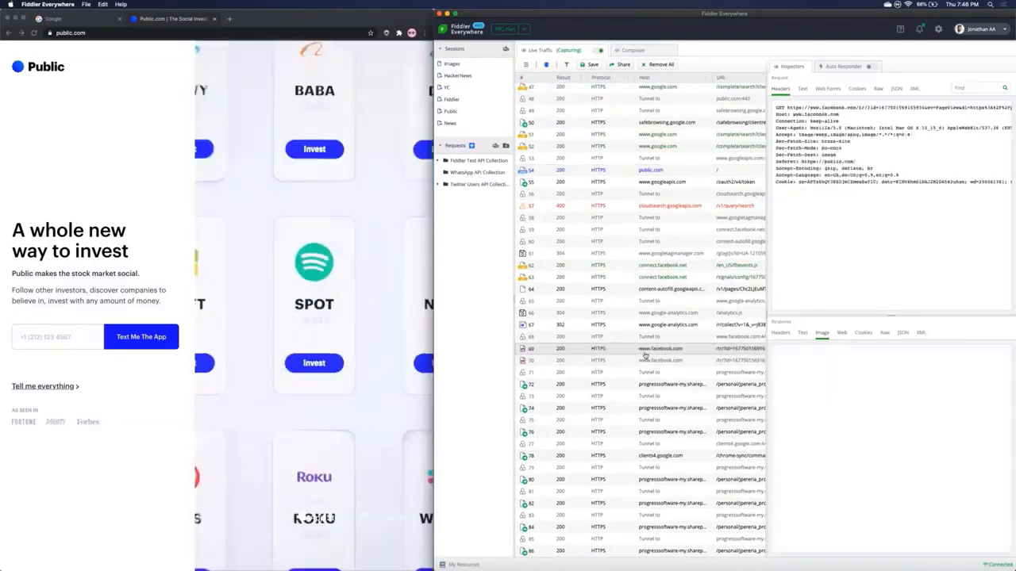
# Step: Reload public.com in Chrome to capture fresh traffic in Fiddler
pyautogui.click(157, 238)
pyautogui.press('super+r')
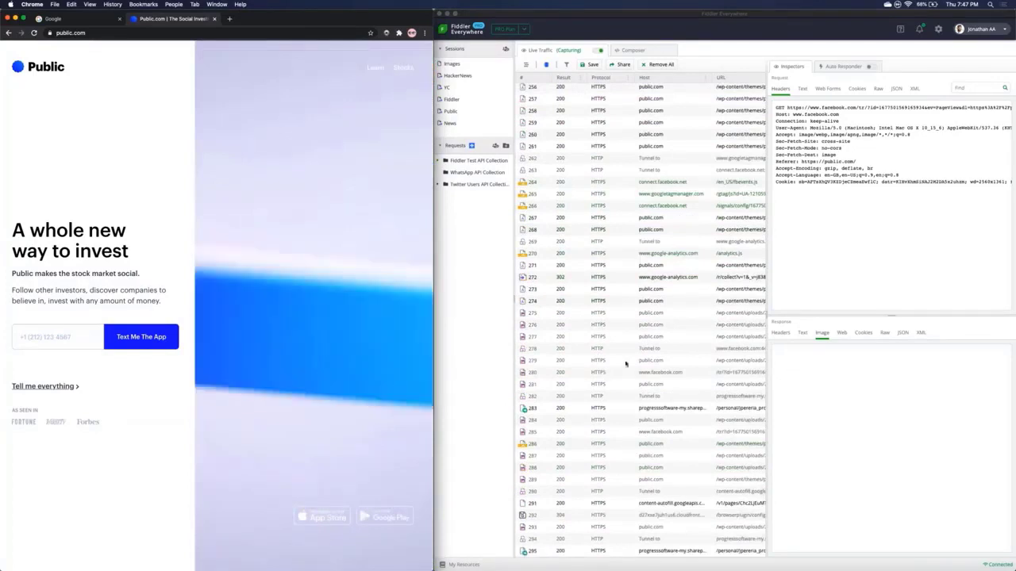
pyautogui.scroll(3, 636, 363)
pyautogui.click(637, 363)
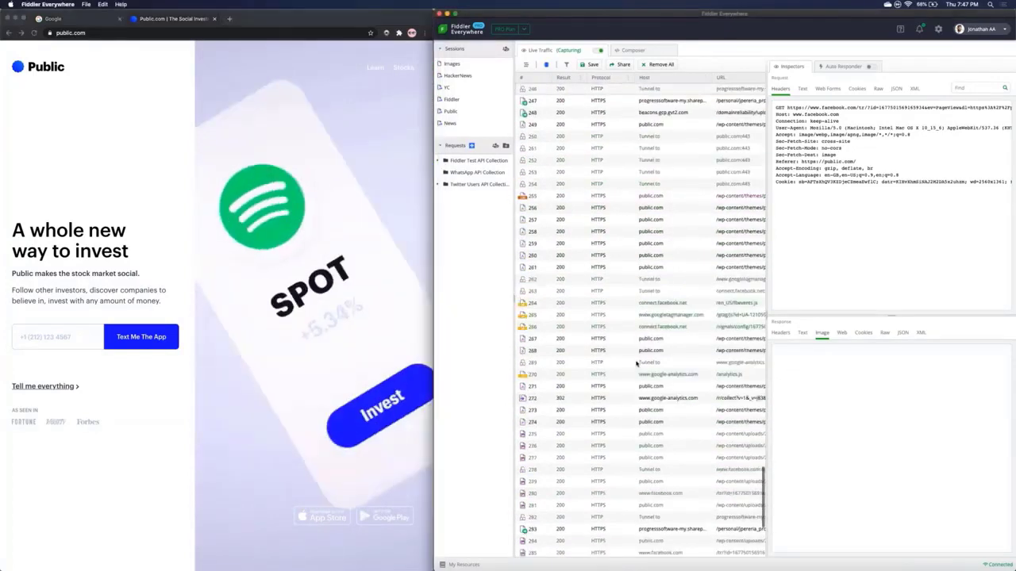
pyautogui.scroll(-2, 637, 363)
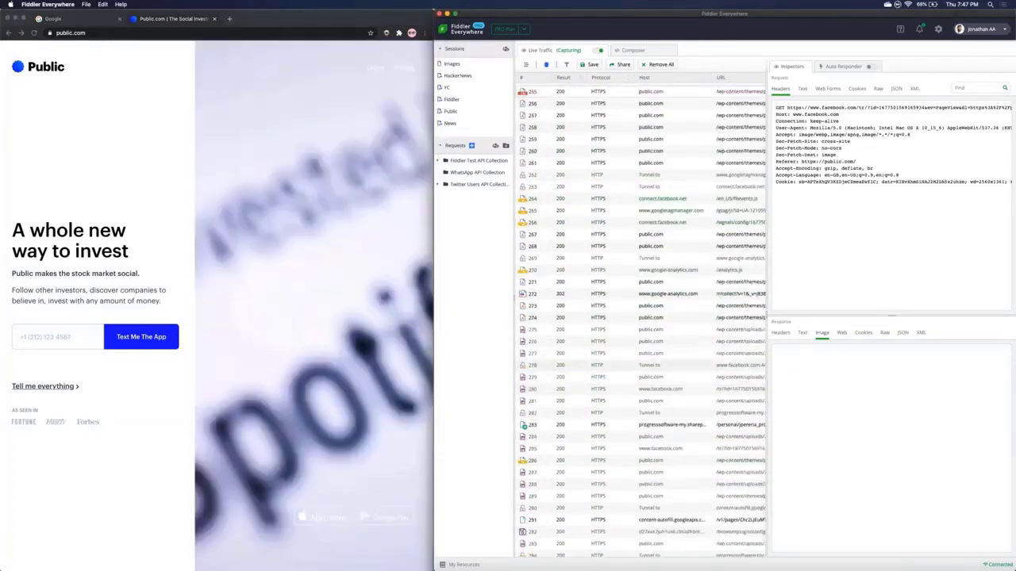
# Step: Inspect public.com image request 275 and show its response as JSON, then XML
pyautogui.click(641, 332)
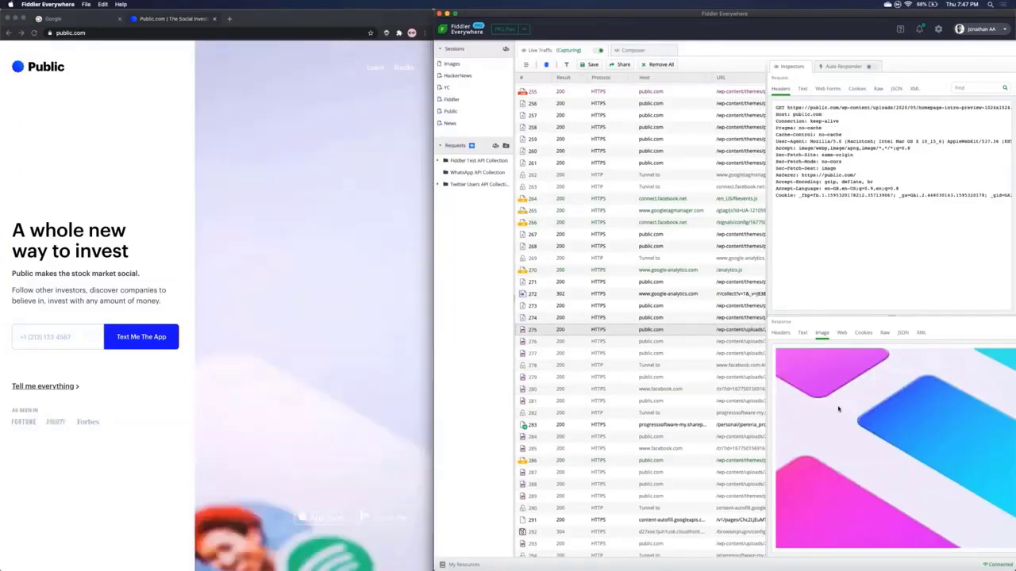
pyautogui.click(904, 333)
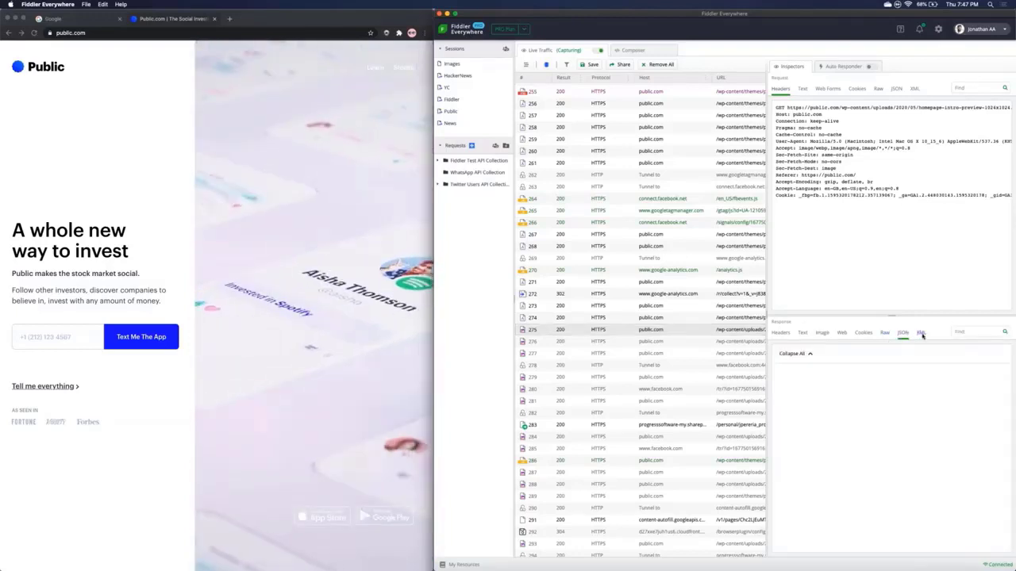
pyautogui.click(921, 334)
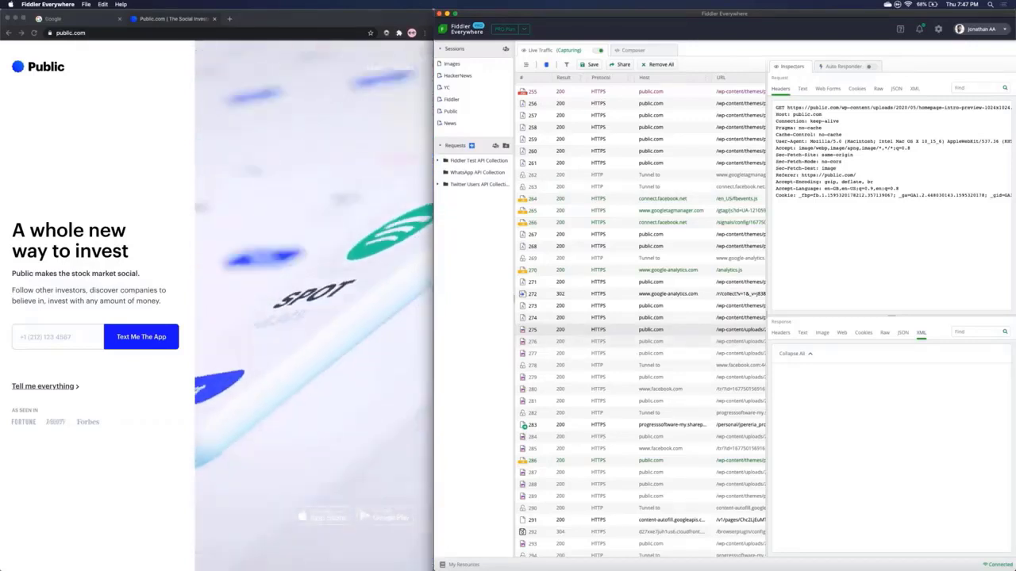
pyautogui.scroll(3, 643, 317)
pyautogui.scroll(5, 647, 274)
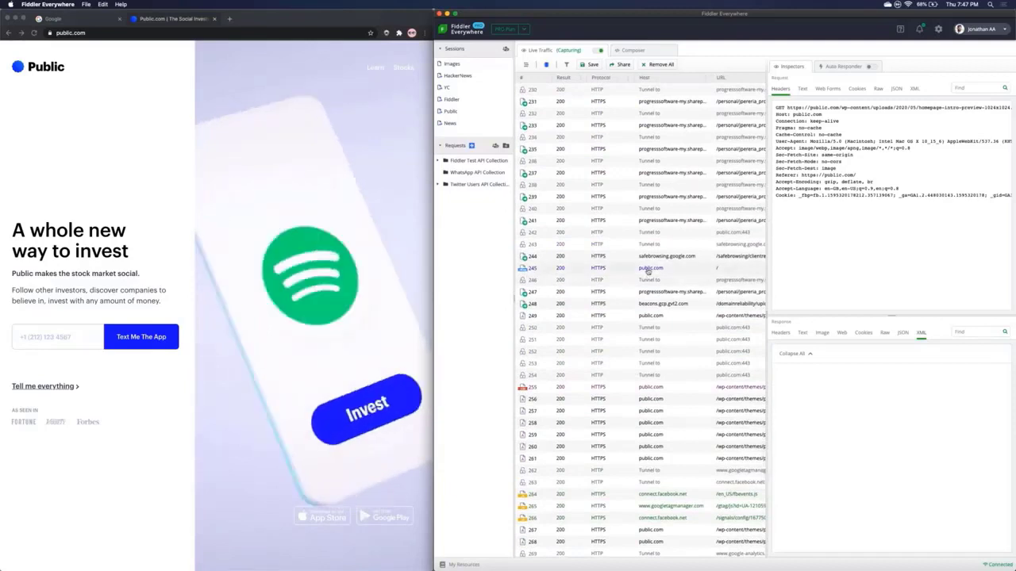
pyautogui.click(649, 271)
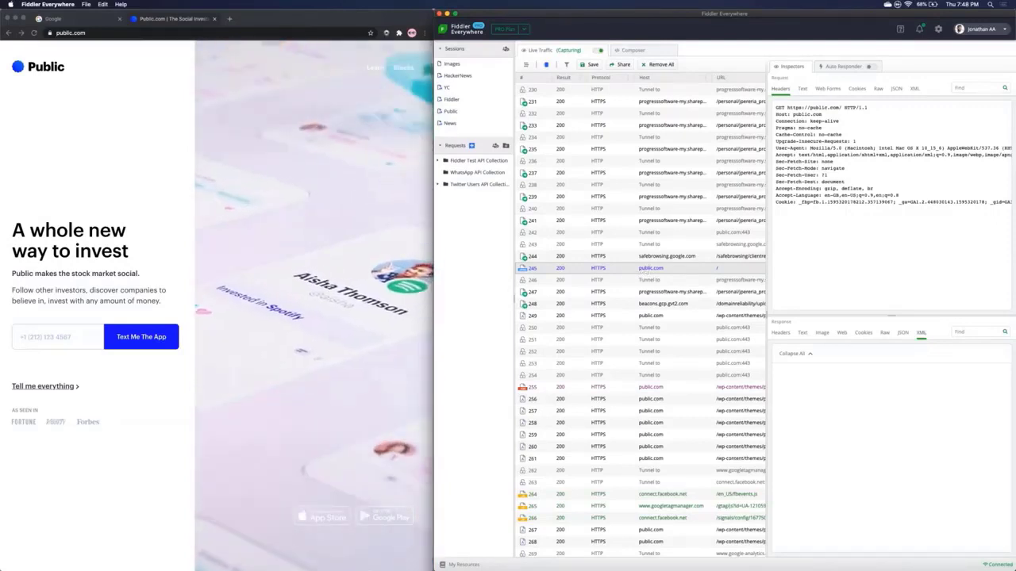
pyautogui.rightClick(644, 271)
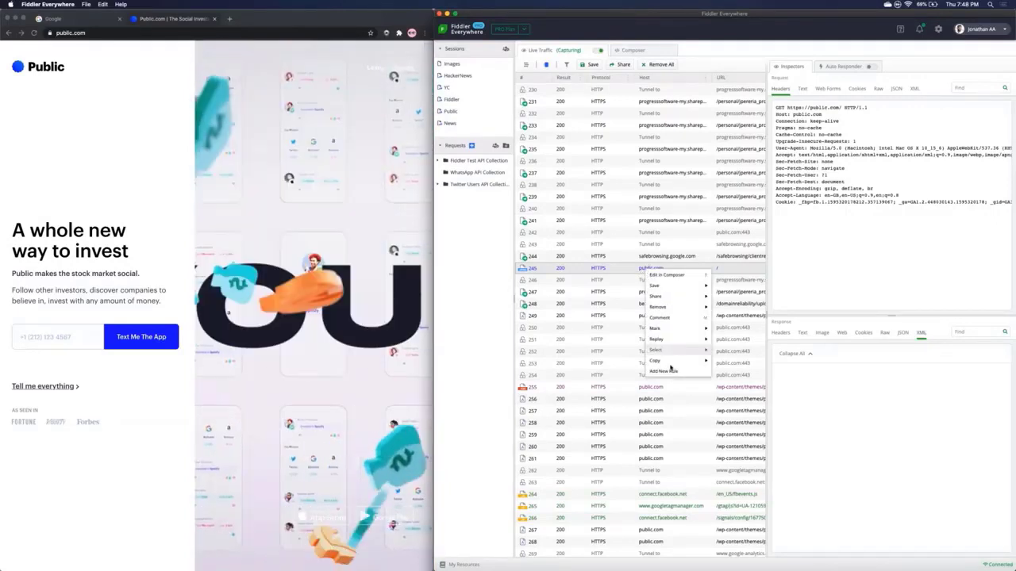
pyautogui.click(667, 373)
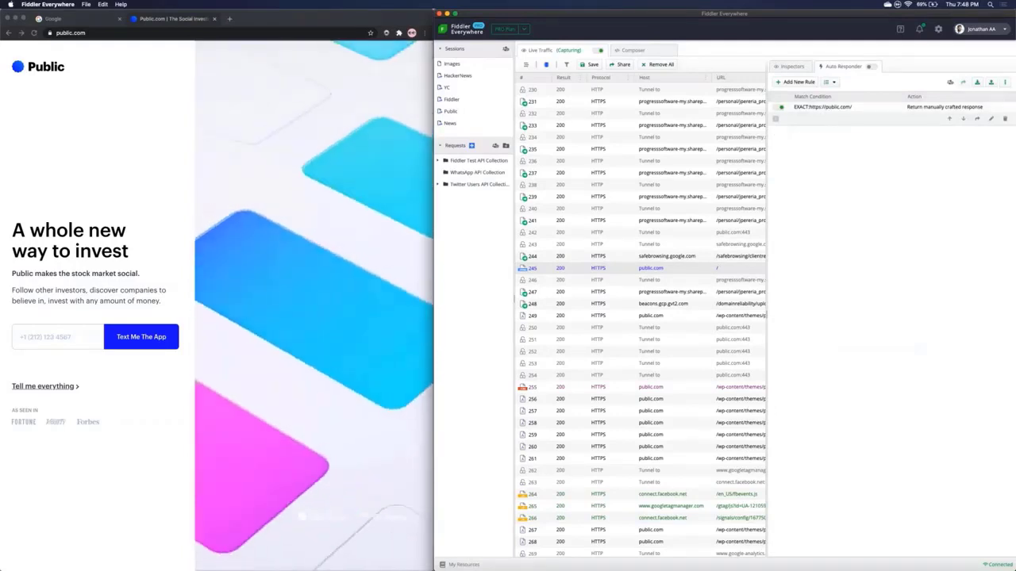
# Step: In Chrome, highlight the public.com headline 'A whole new way to invest' and scroll the page
pyautogui.click(15, 232)
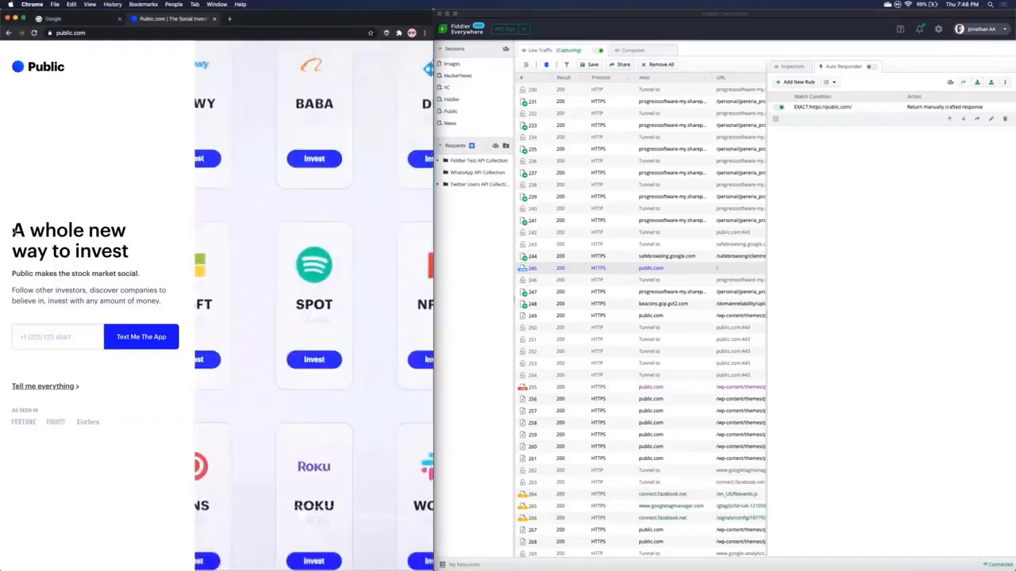
pyautogui.moveTo(13, 231); pyautogui.dragTo(128, 252)
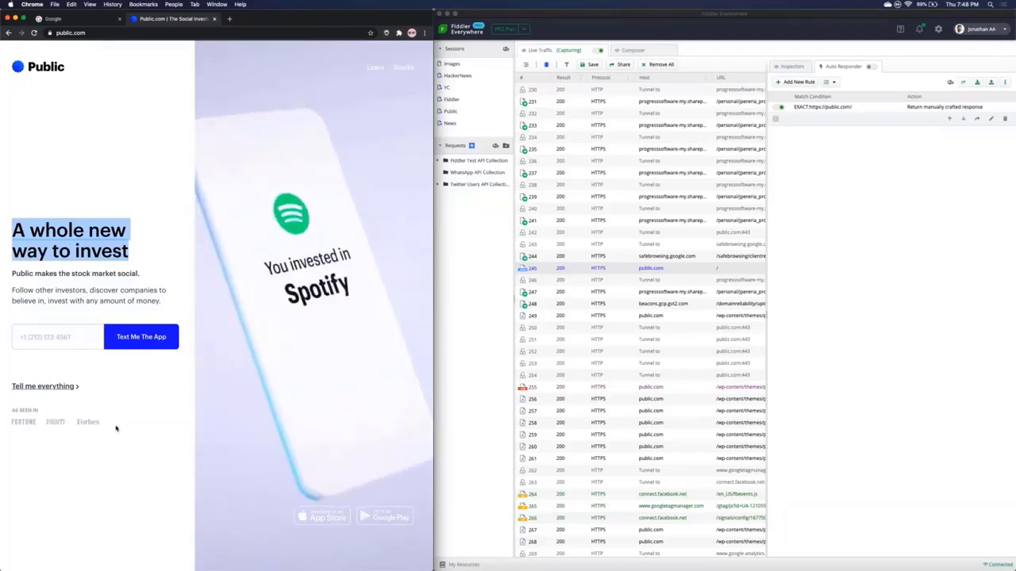
pyautogui.scroll(-5, 216, 306)
pyautogui.scroll(-1, 217, 306)
pyautogui.scroll(1, 217, 306)
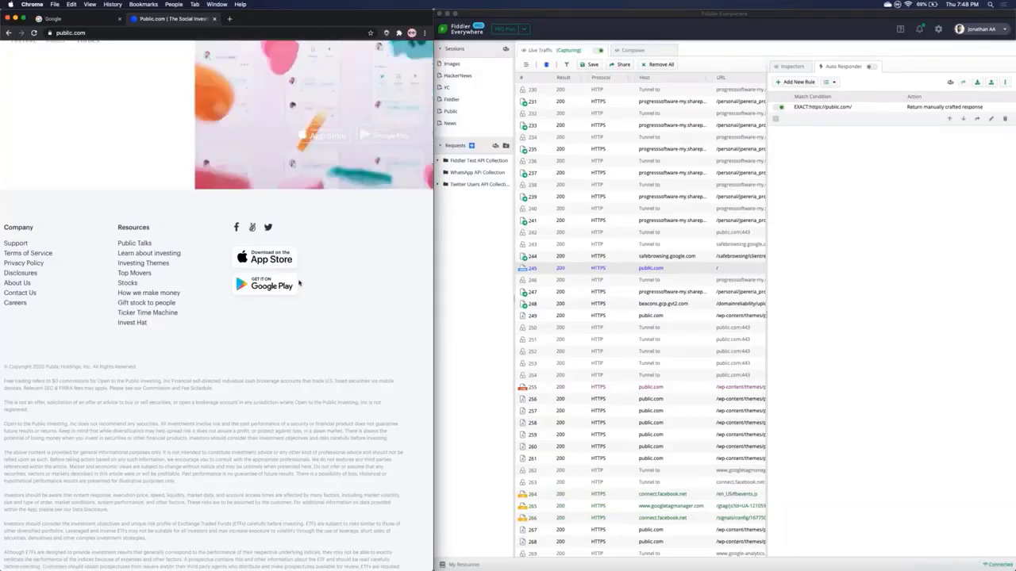
pyautogui.scroll(4, 301, 283)
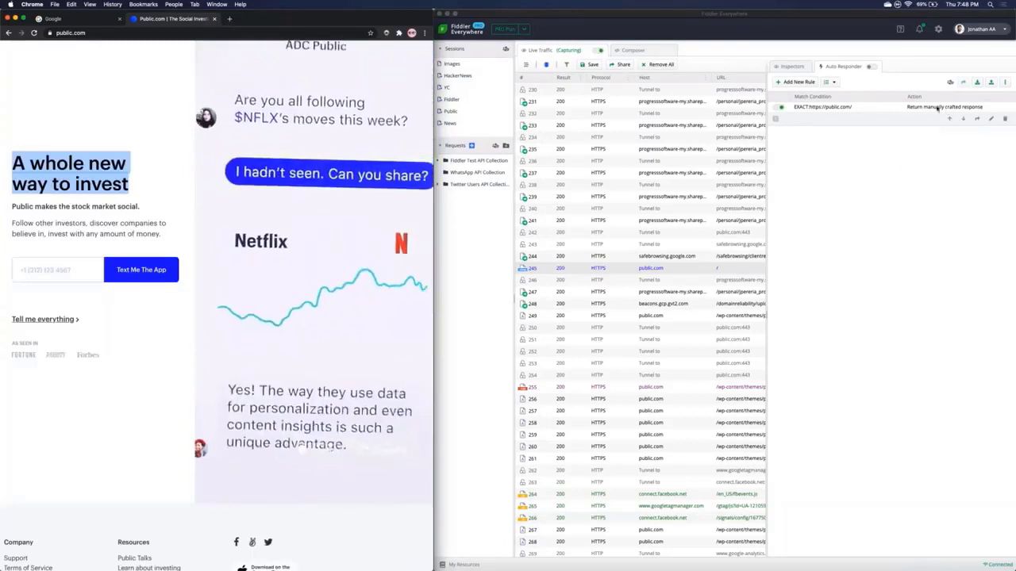
pyautogui.click(991, 119)
# Step: Open the public.com rule's editor and scroll its raw response to the h1 headline markup
pyautogui.click(991, 119)
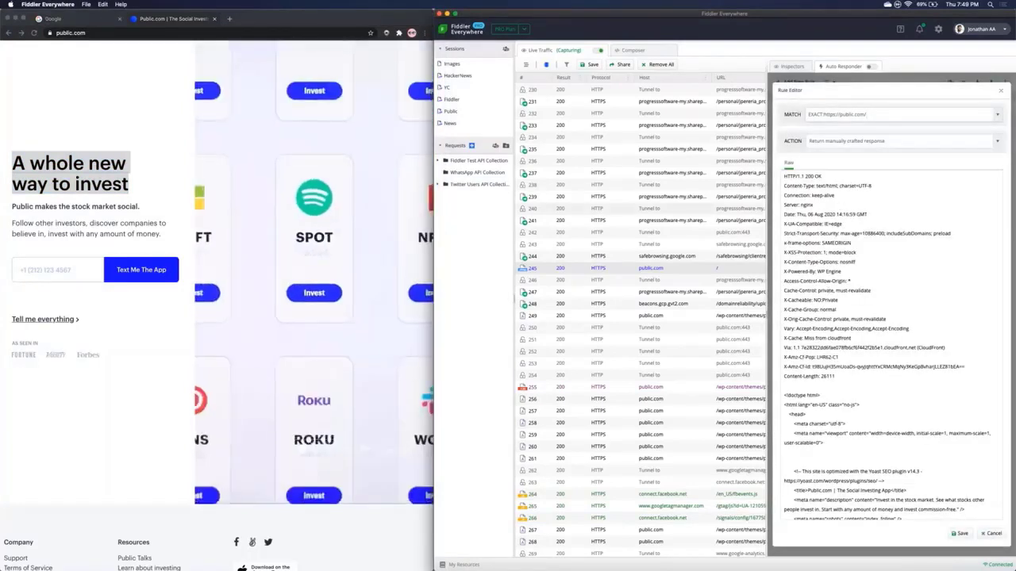
pyautogui.click(70, 181)
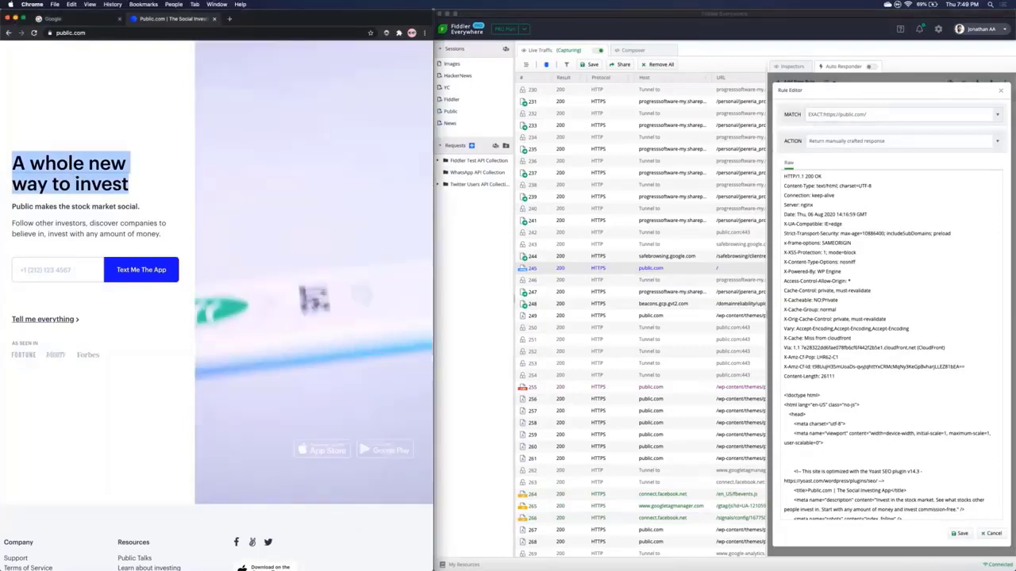
pyautogui.scroll(-10, 855, 341)
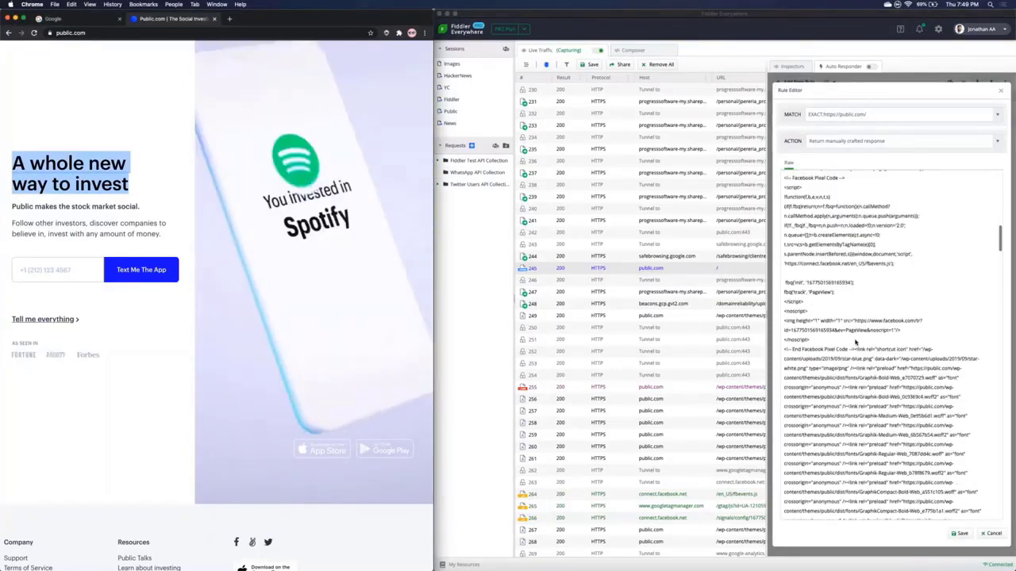
pyautogui.scroll(-5, 855, 341)
pyautogui.scroll(-8, 855, 342)
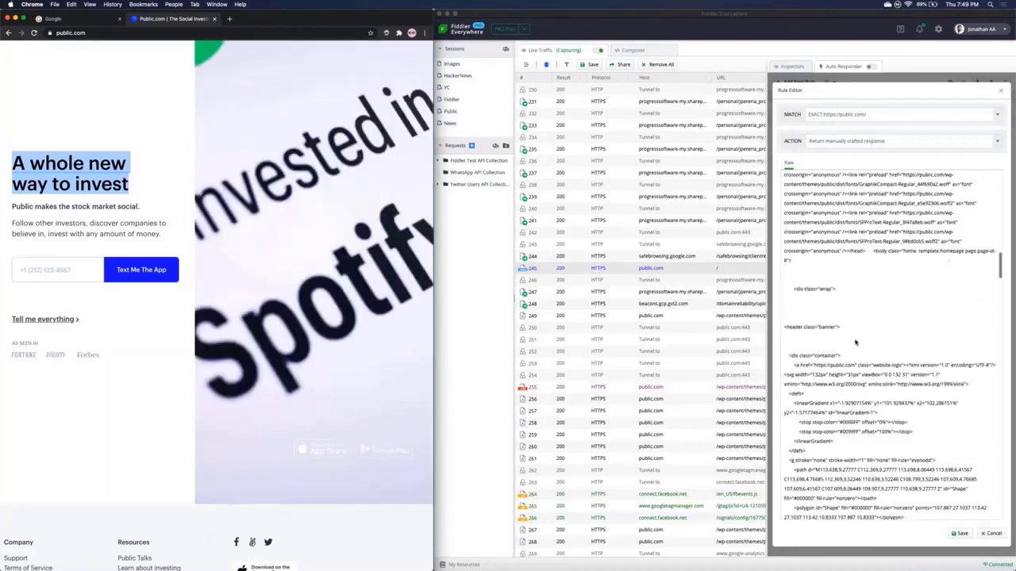
pyautogui.scroll(-6, 855, 342)
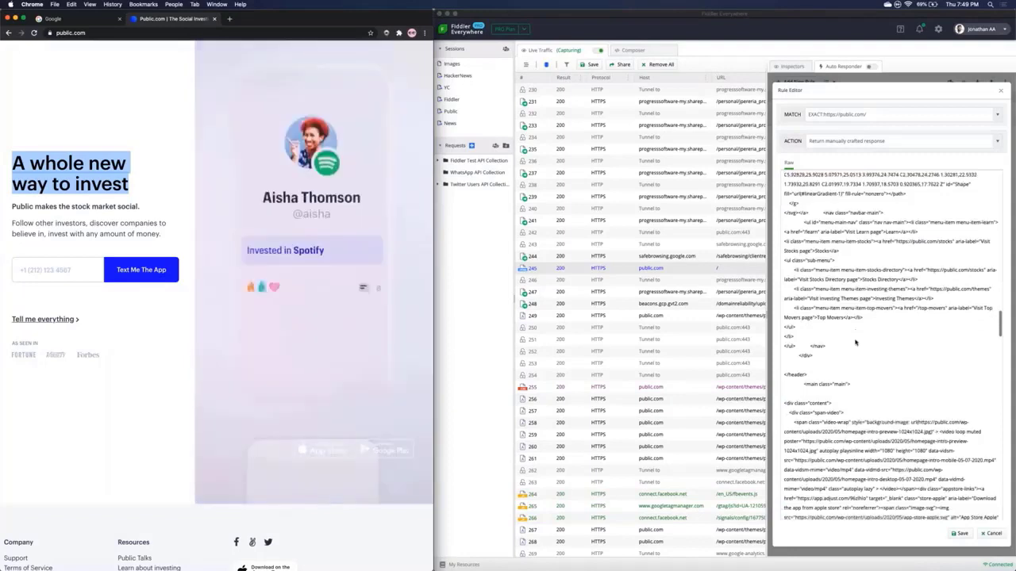
pyautogui.scroll(-3, 855, 341)
pyautogui.click(796, 341)
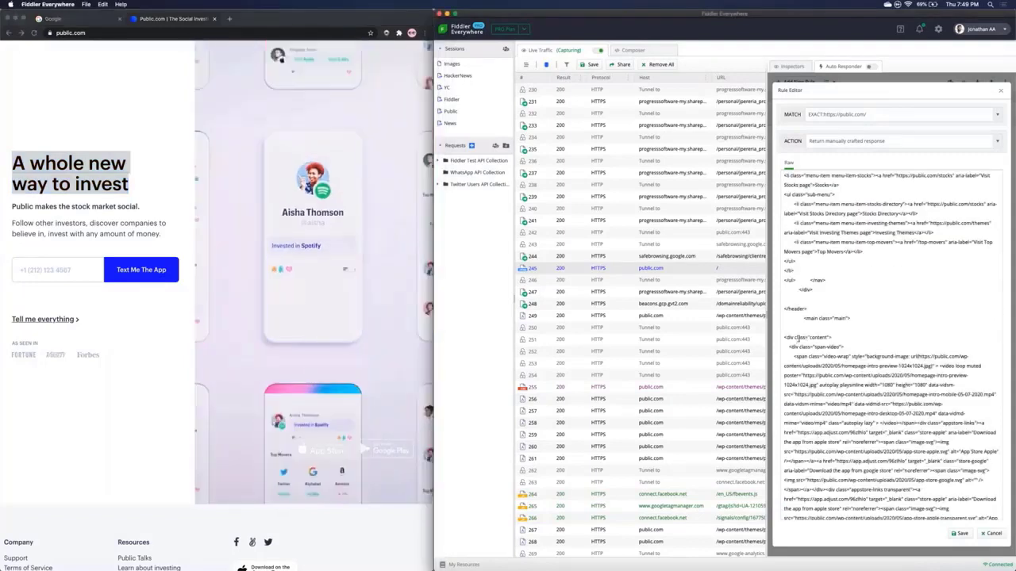
pyautogui.scroll(-1, 817, 382)
pyautogui.scroll(-5, 818, 383)
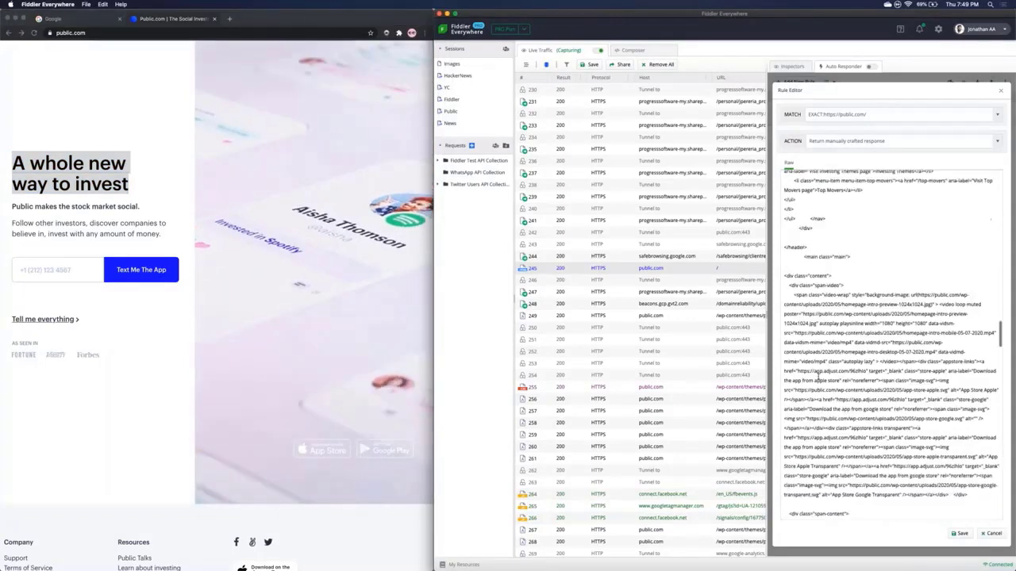
pyautogui.scroll(-2, 825, 321)
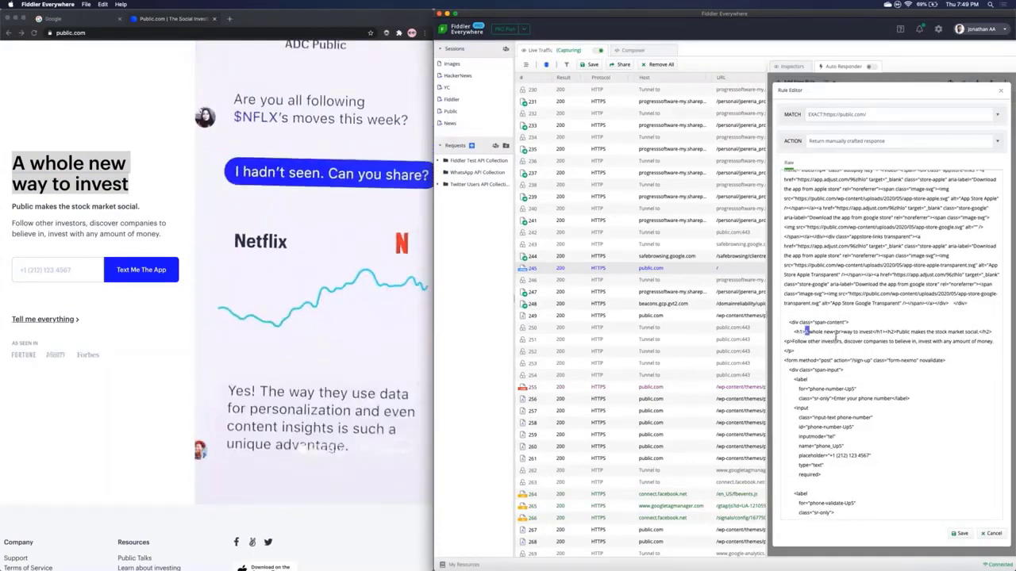
# Step: Rewrite the rule's h1 headline from 'A whole new way to invest' to 'A simpler way to invest'
pyautogui.moveTo(804, 331); pyautogui.dragTo(873, 332)
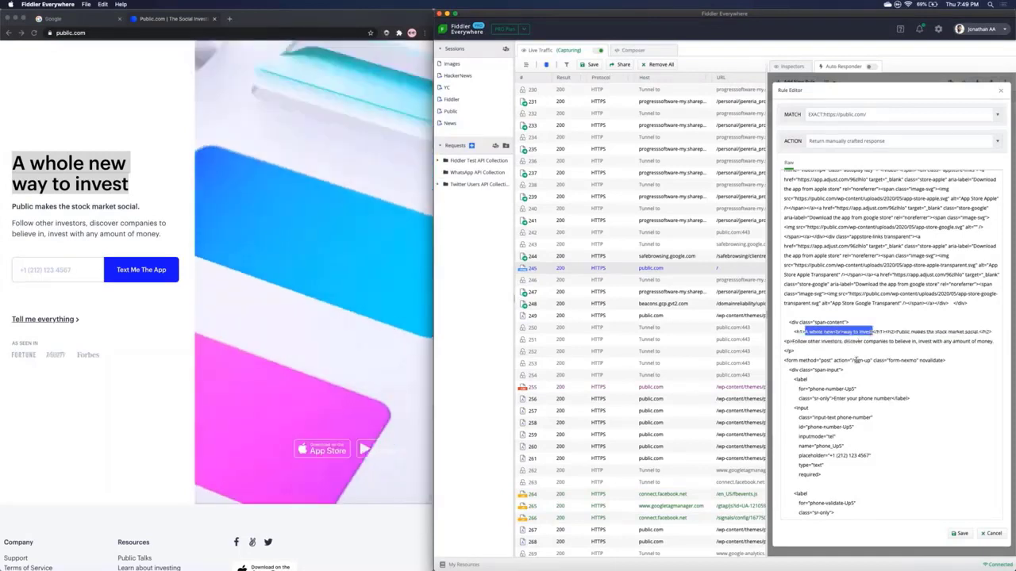
pyautogui.write('A simple l')
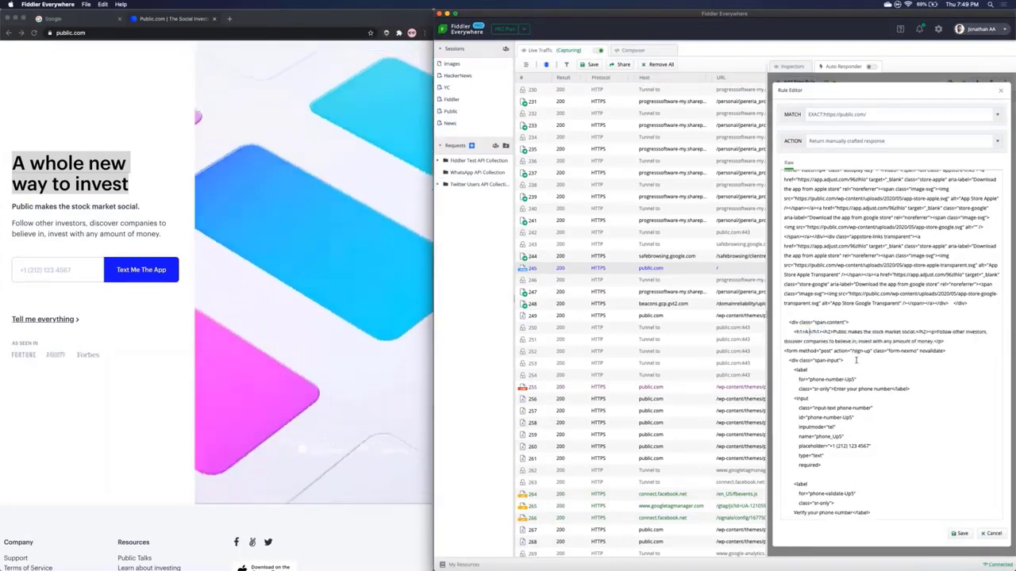
pyautogui.write('way to inve')
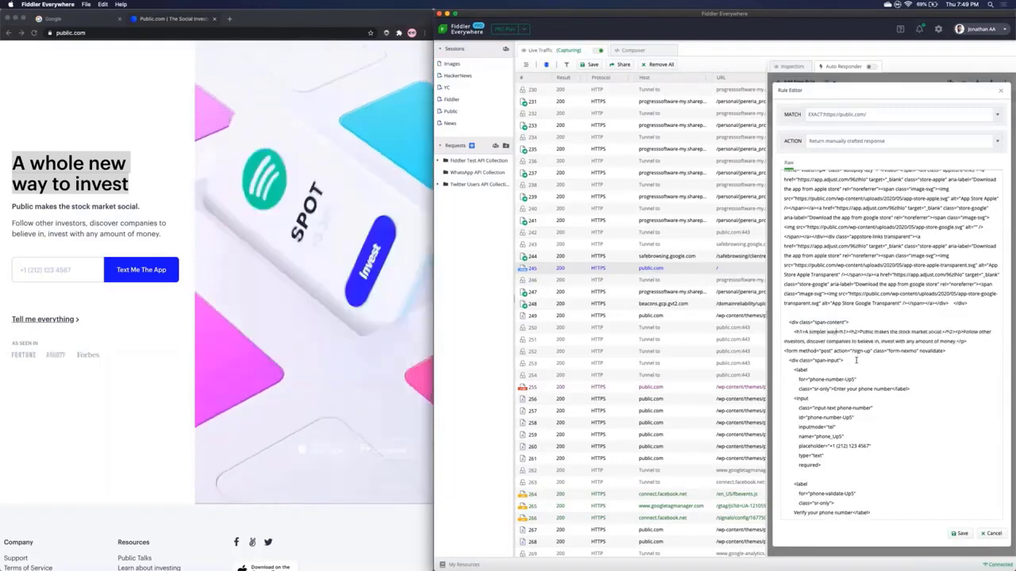
pyautogui.write('st')
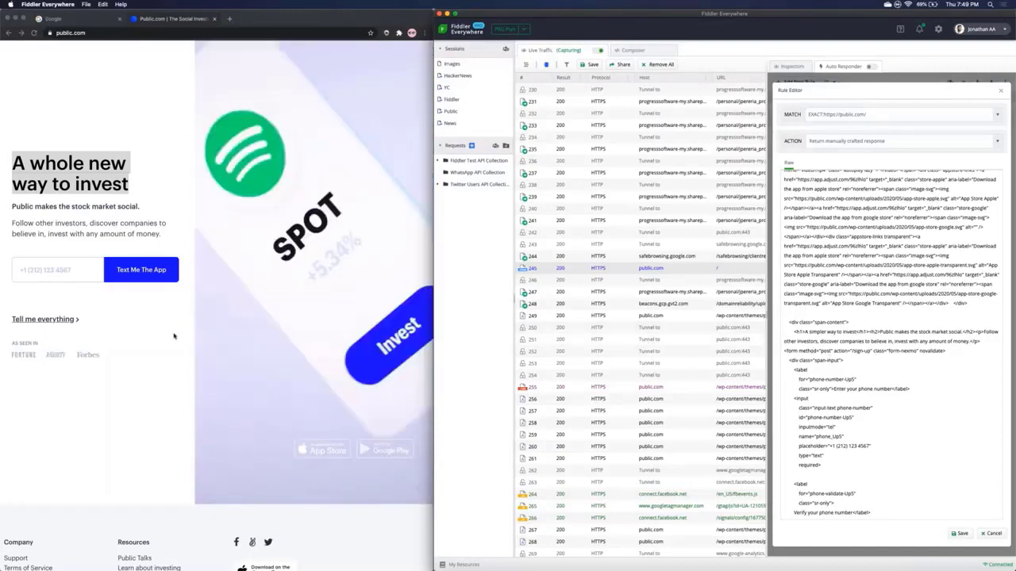
pyautogui.click(174, 336)
pyautogui.scroll(-10, 174, 335)
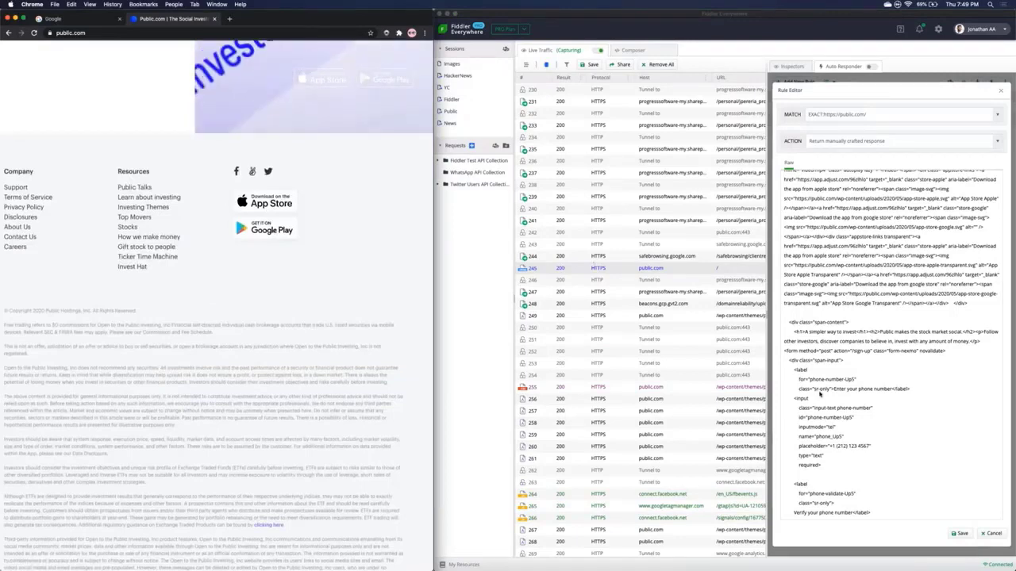
# Step: Replace the App Store badge image src with the Wikimedia Apple logo URL
pyautogui.scroll(-10, 819, 394)
pyautogui.scroll(-3, 820, 394)
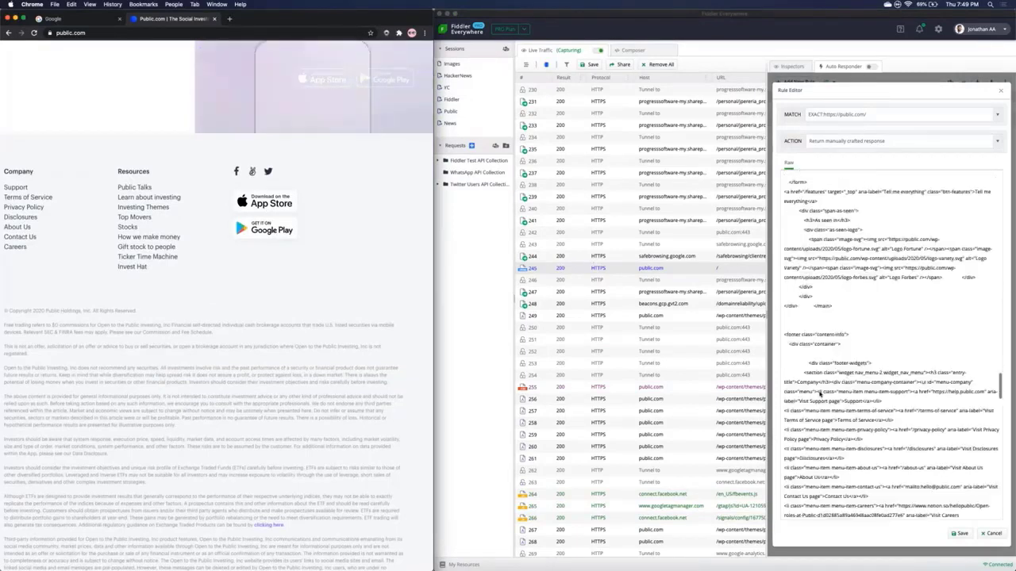
pyautogui.scroll(-6, 820, 394)
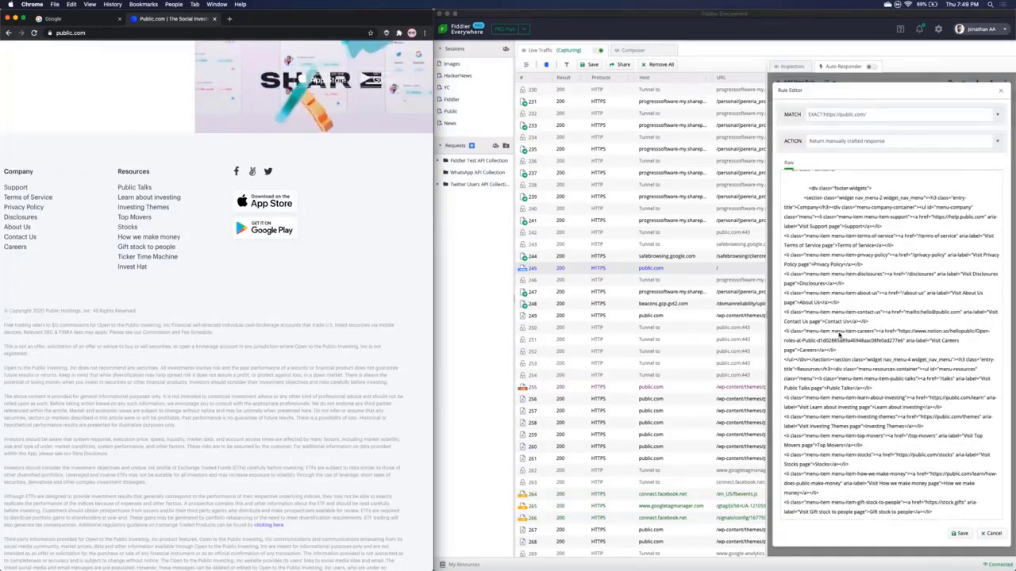
pyautogui.scroll(-1, 840, 335)
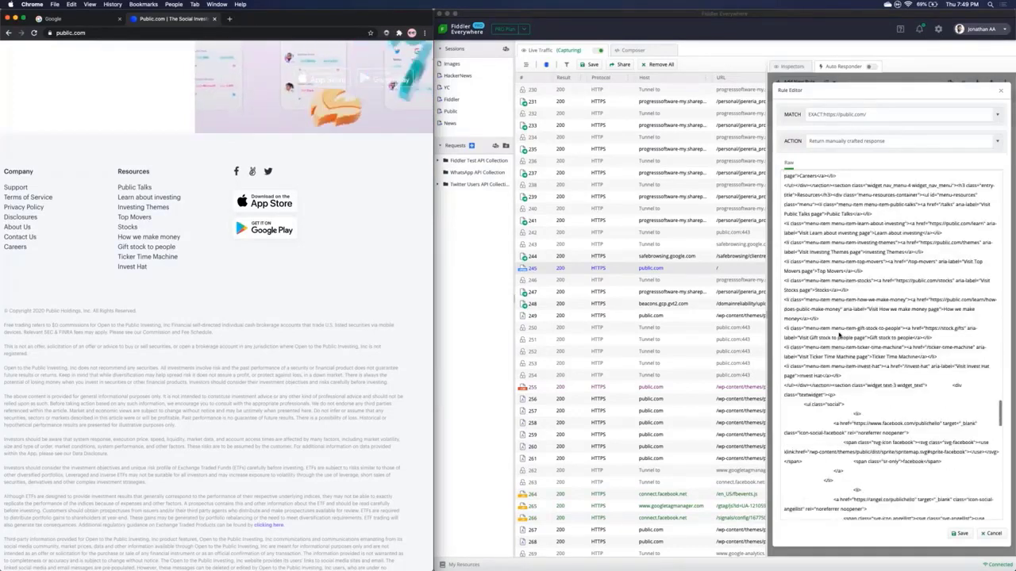
pyautogui.scroll(-9, 840, 335)
pyautogui.scroll(-1, 839, 335)
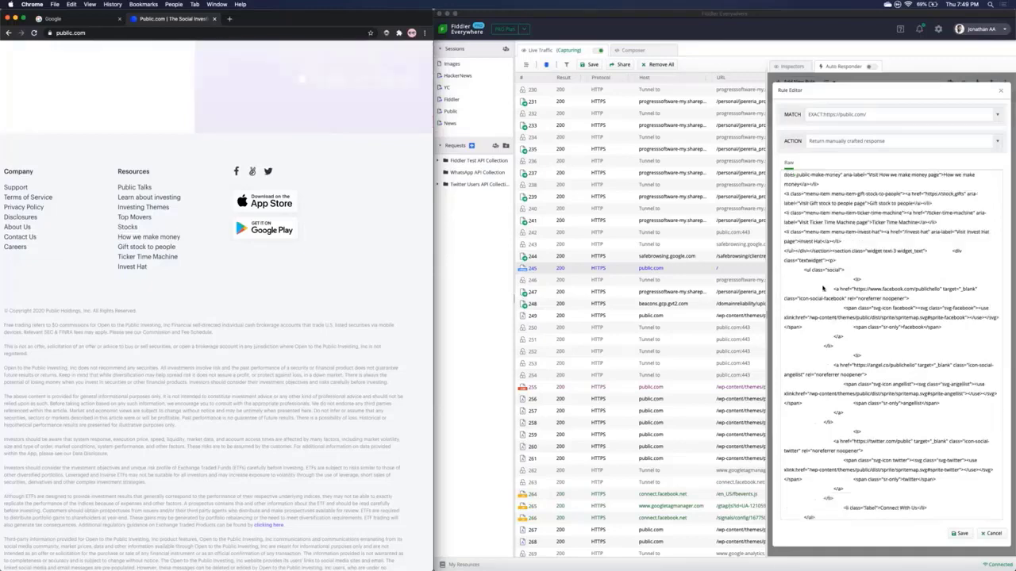
pyautogui.scroll(-5, 834, 366)
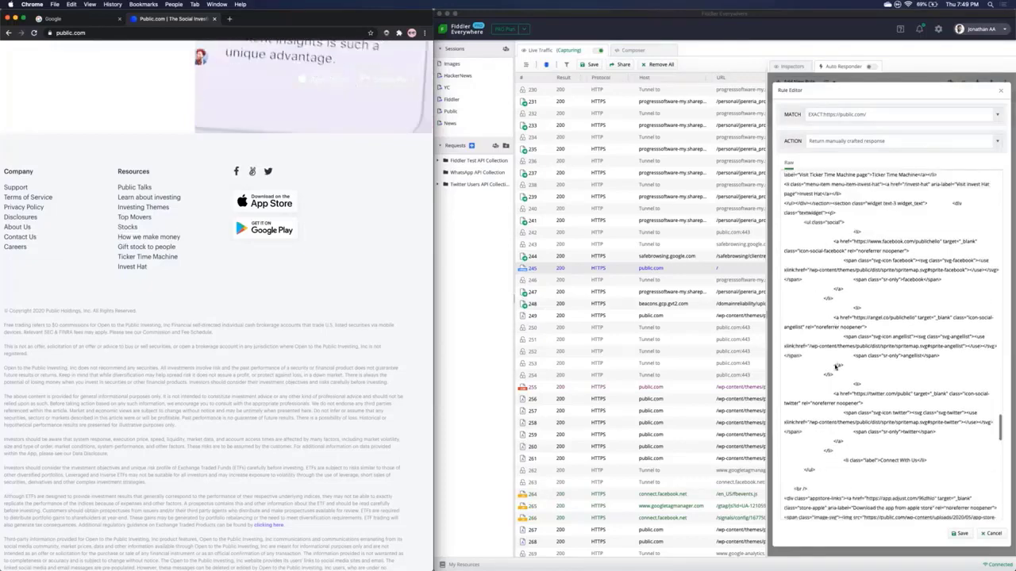
pyautogui.scroll(-4, 835, 365)
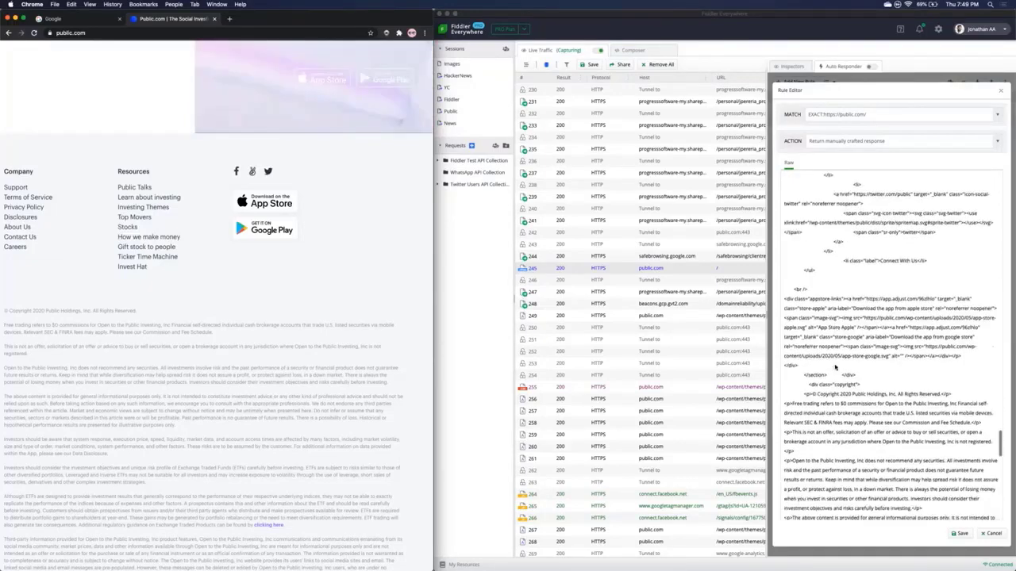
pyautogui.click(825, 316)
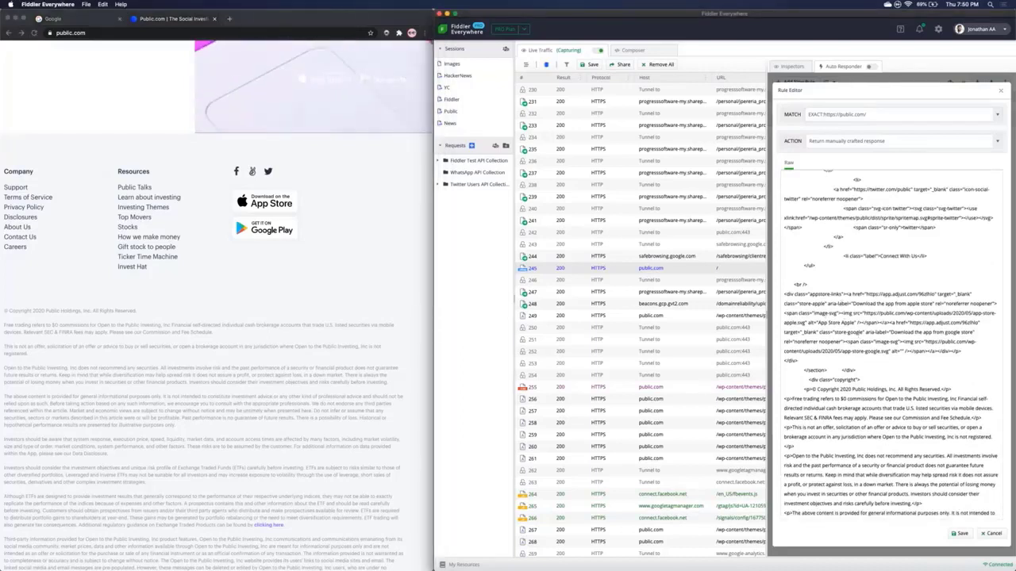
pyautogui.press('super+Tab')
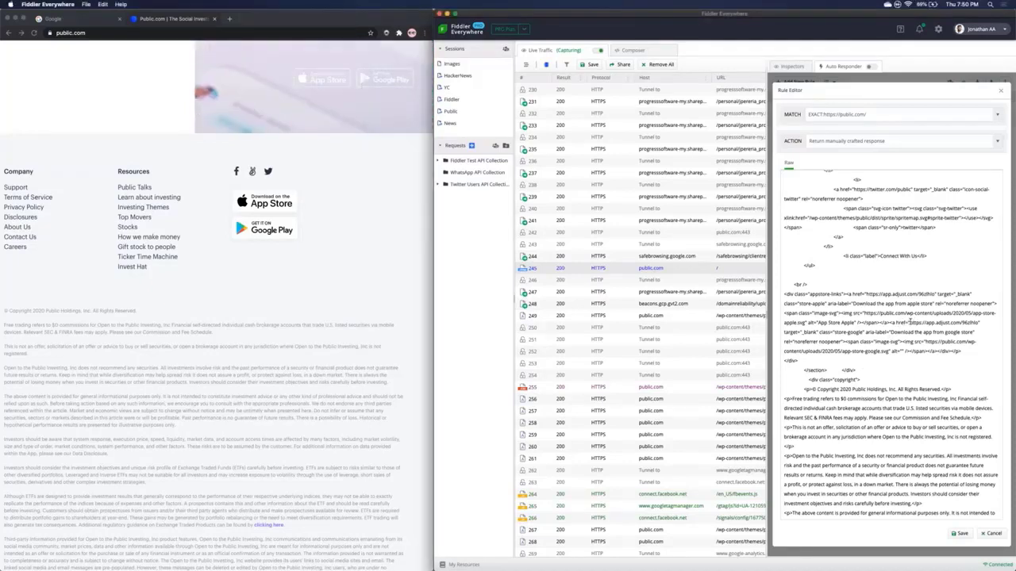
pyautogui.moveTo(909, 323); pyautogui.dragTo(833, 331)
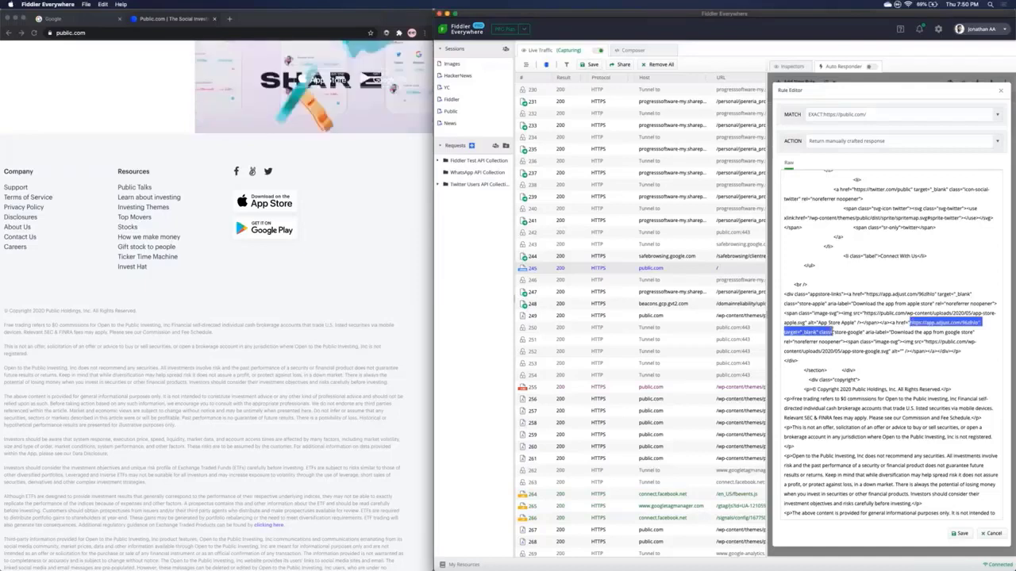
pyautogui.click(865, 313)
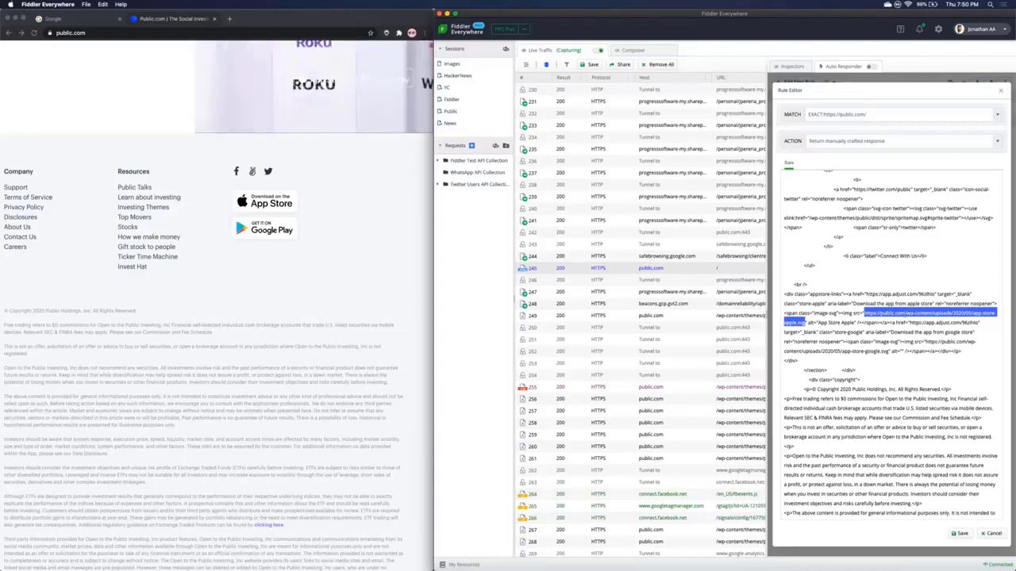
pyautogui.press('super+c')
pyautogui.press('super+v')
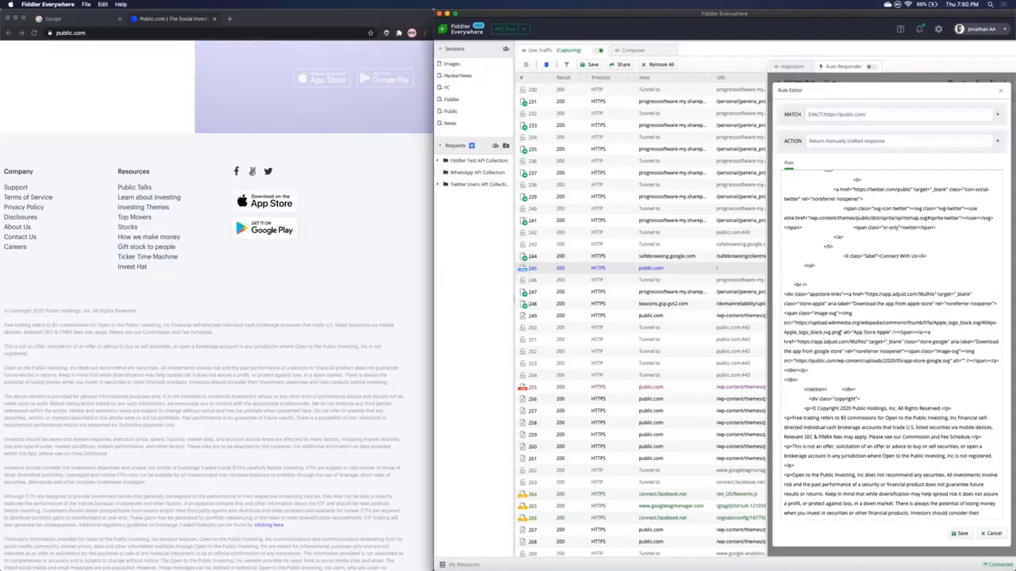
# Step: Replace the Google Play badge image src with the Wikimedia Google logo URL
pyautogui.press('super+Tab')
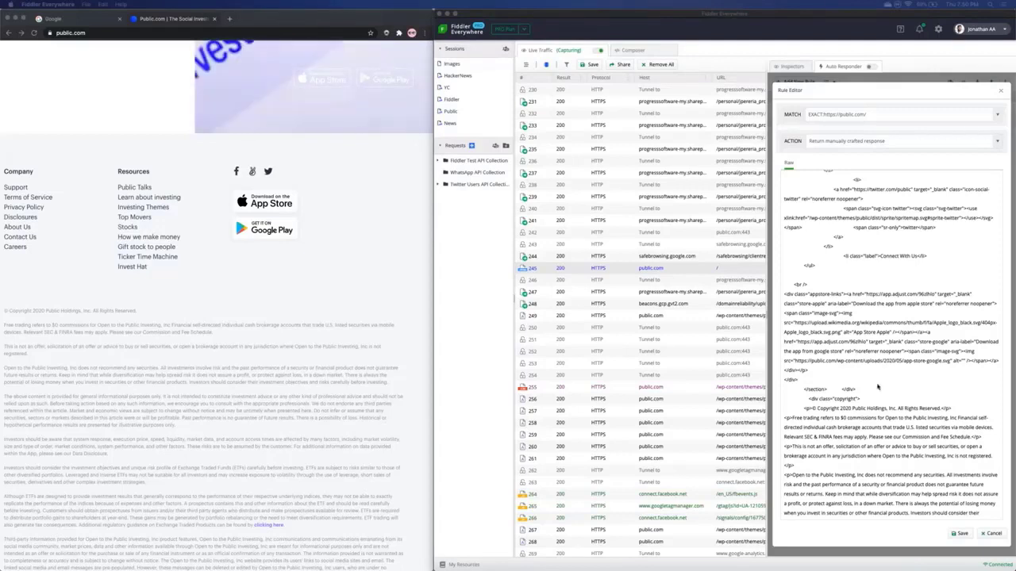
pyautogui.click(890, 354)
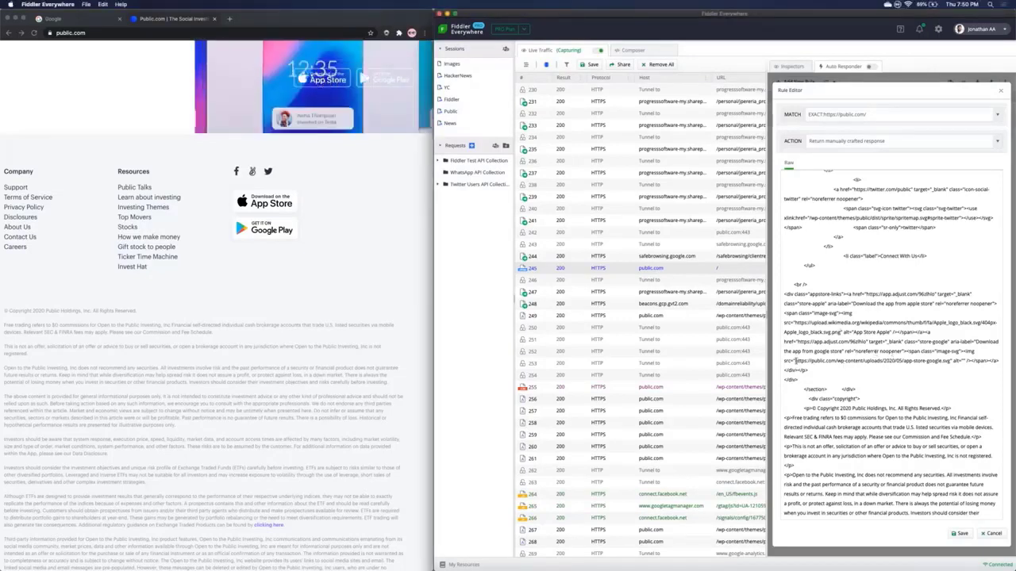
pyautogui.moveTo(795, 361)
pyautogui.mouseDown()
pyautogui.moveTo(889, 359)
pyautogui.moveTo(808, 370)
pyautogui.mouseUp()
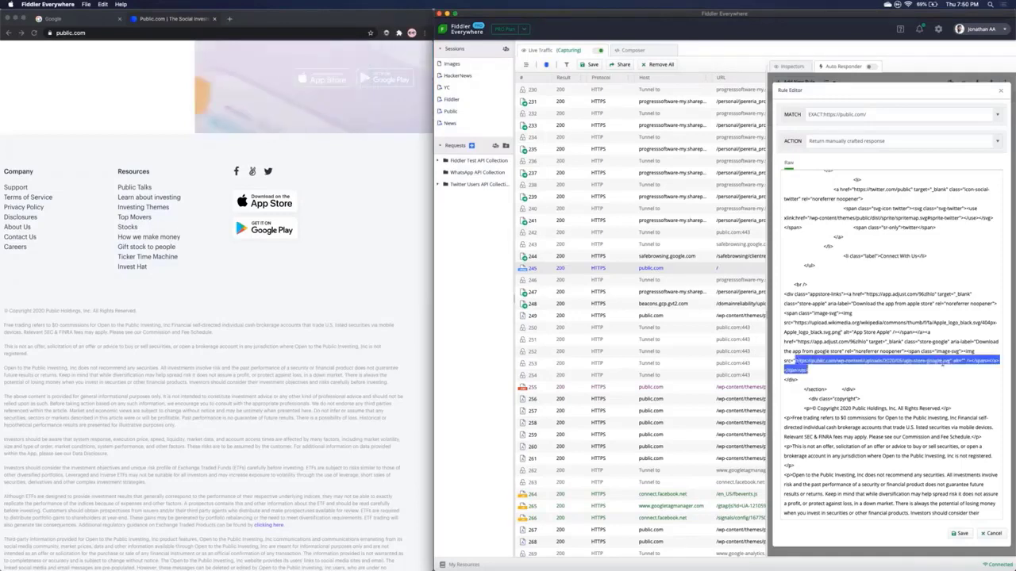
pyautogui.moveTo(948, 361); pyautogui.dragTo(949, 361)
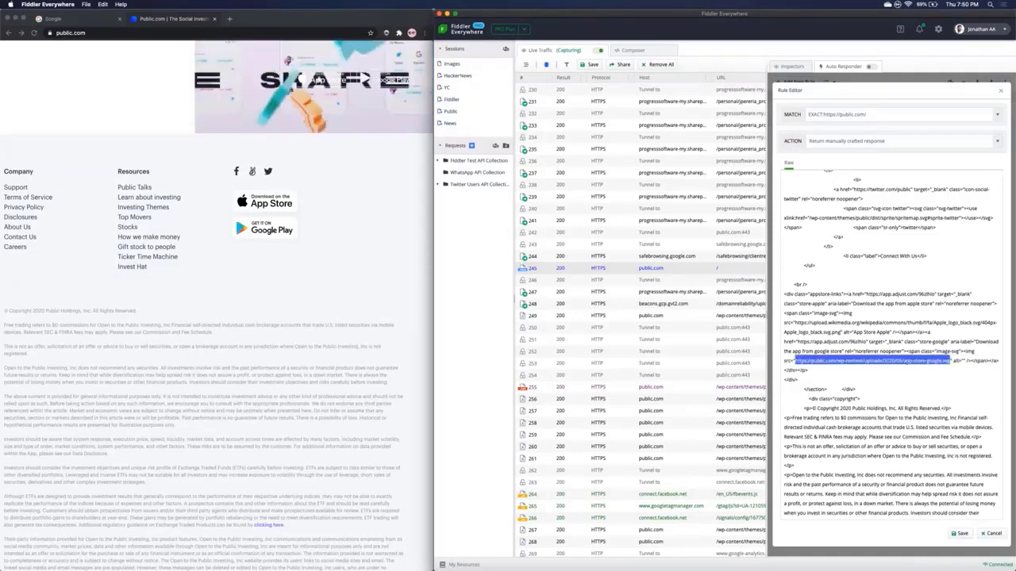
pyautogui.press('super+v')
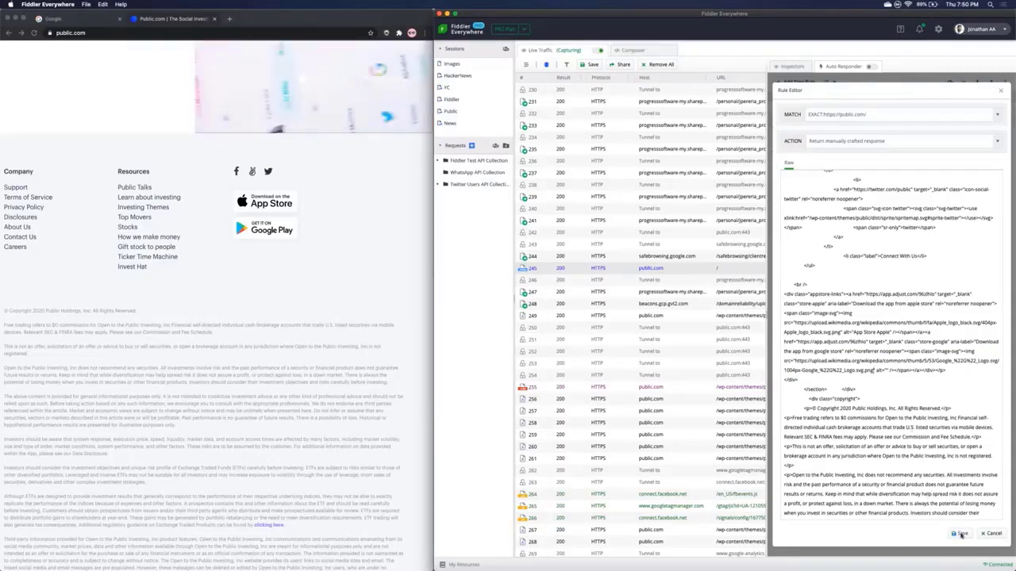
pyautogui.click(960, 534)
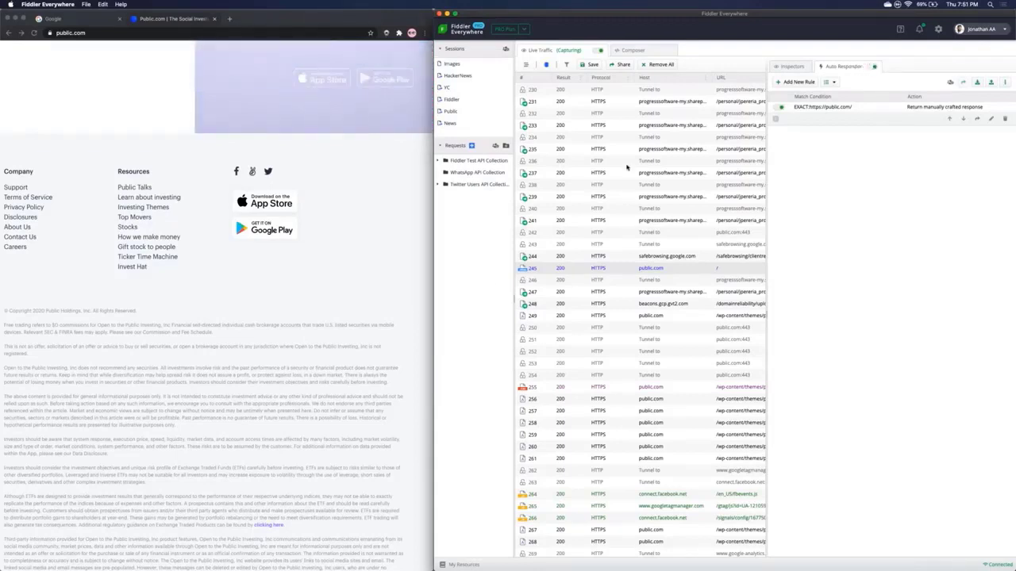
pyautogui.click(135, 133)
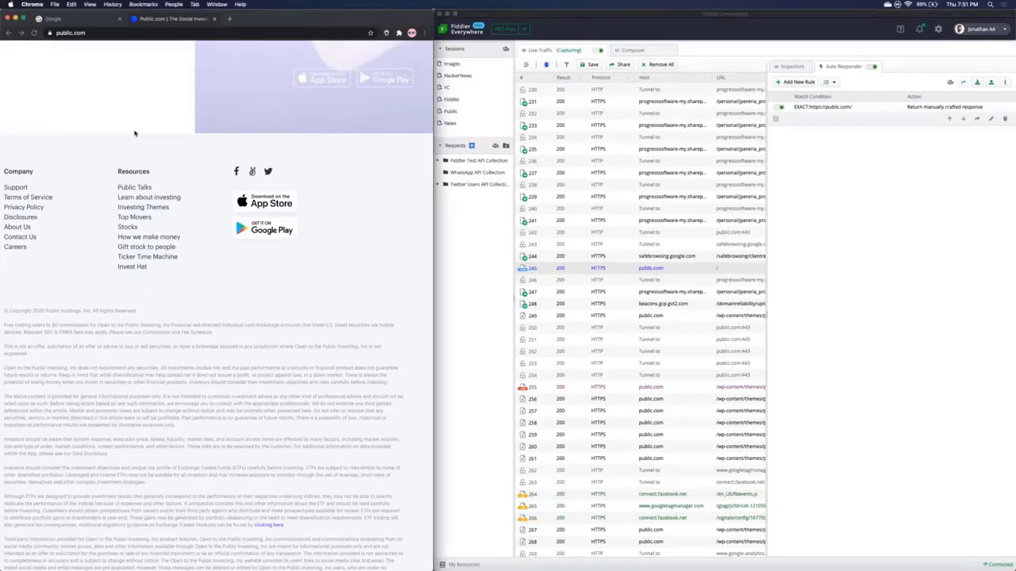
pyautogui.scroll(6, 133, 134)
# Step: Reload public.com in Chrome and check the 'A simpler way to invest' headline and footer logos
pyautogui.click(122, 158)
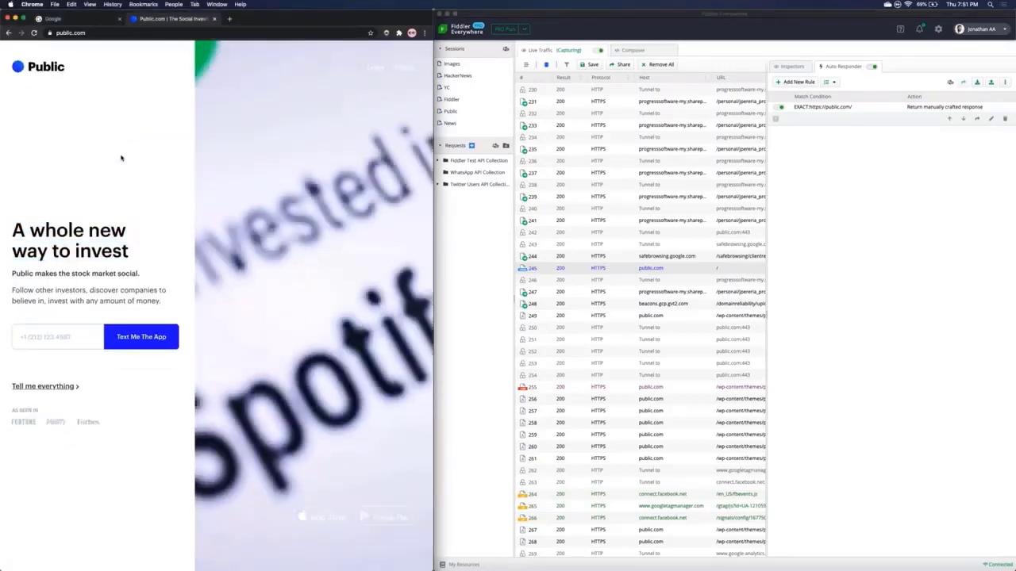
pyautogui.press('super+r')
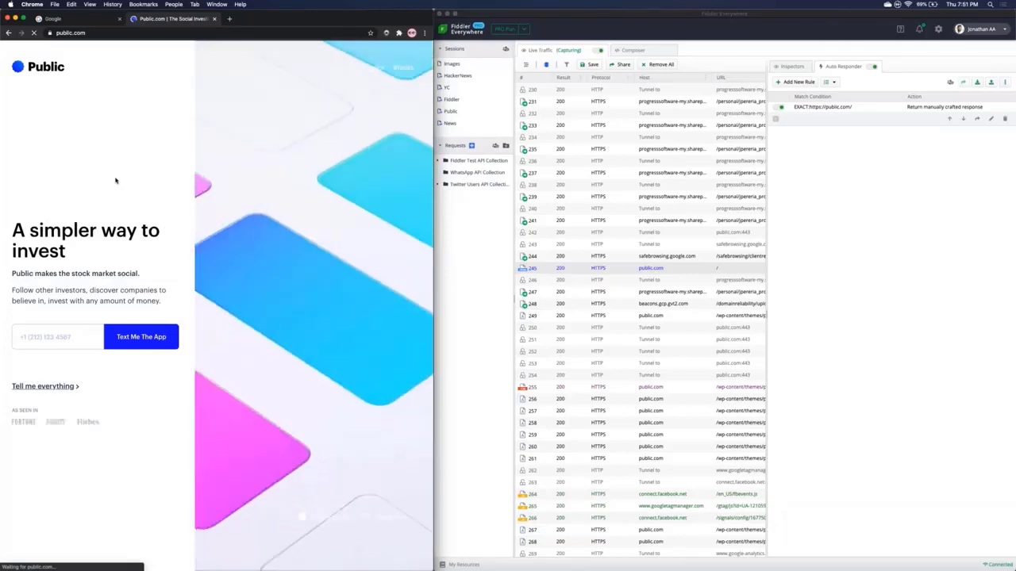
pyautogui.moveTo(13, 228); pyautogui.dragTo(71, 252)
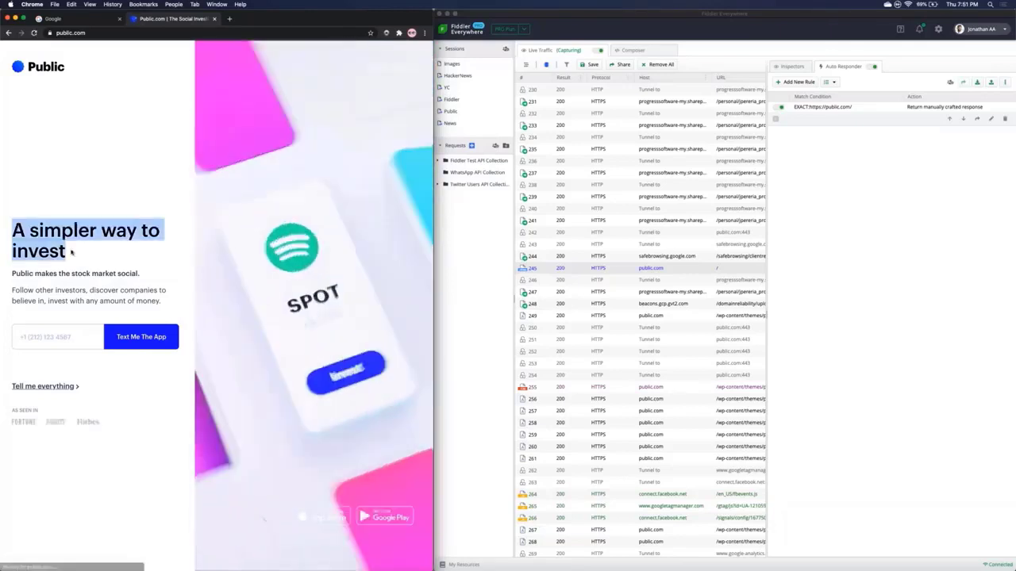
pyautogui.click(72, 254)
pyautogui.scroll(-5, 73, 260)
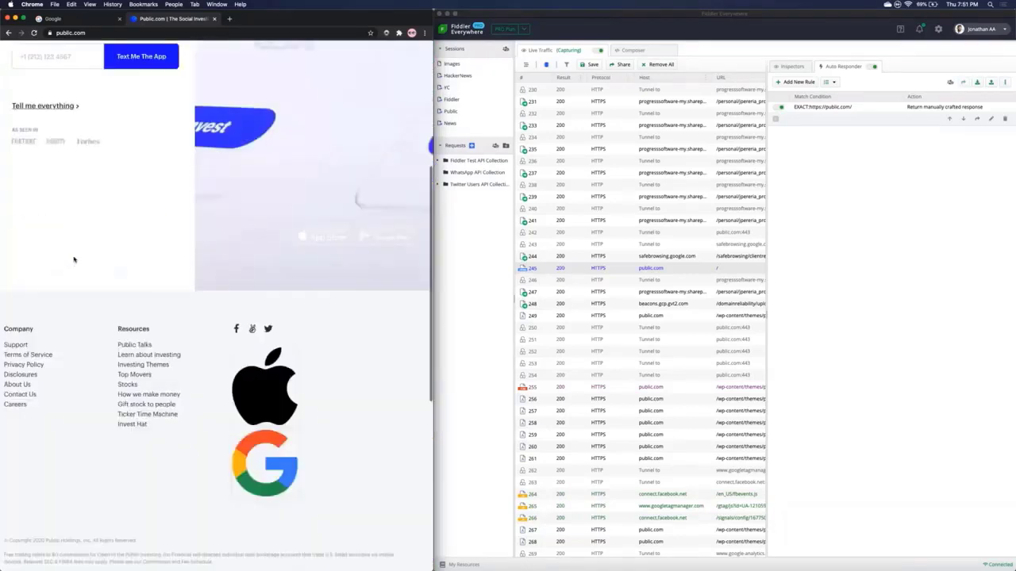
pyautogui.scroll(-3, 74, 259)
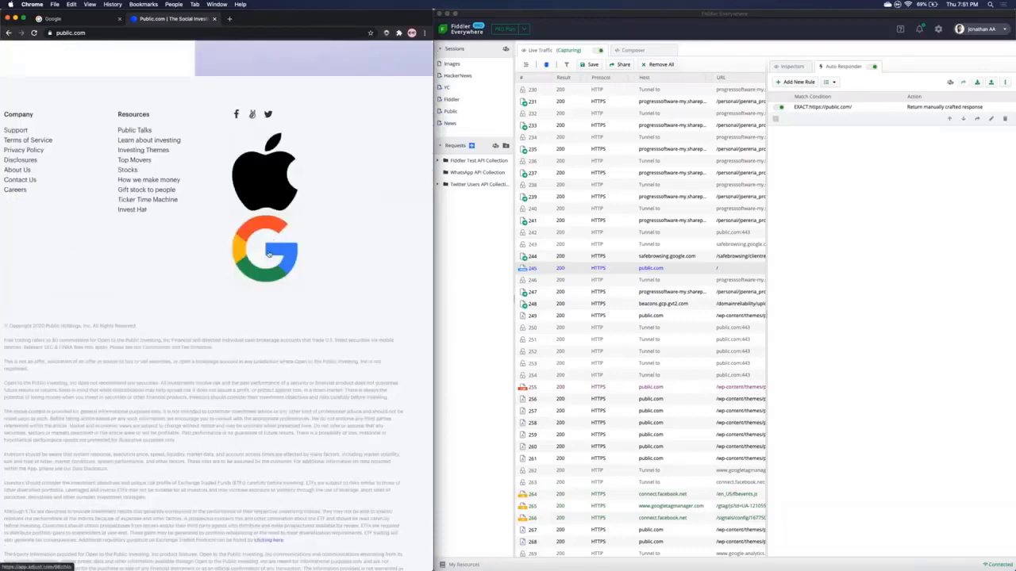
pyautogui.scroll(5, 203, 252)
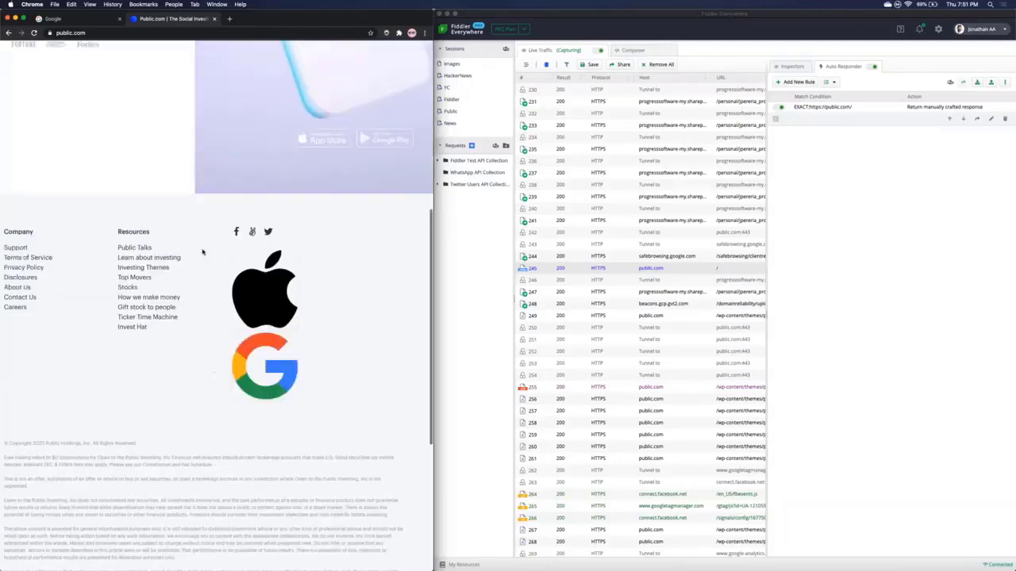
pyautogui.scroll(1, 203, 251)
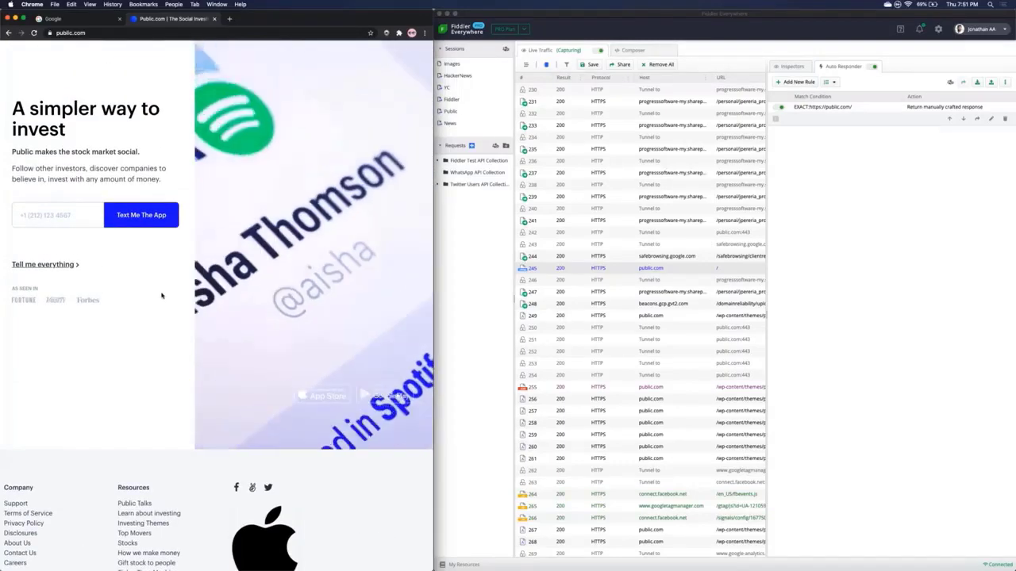
pyautogui.scroll(3, 154, 304)
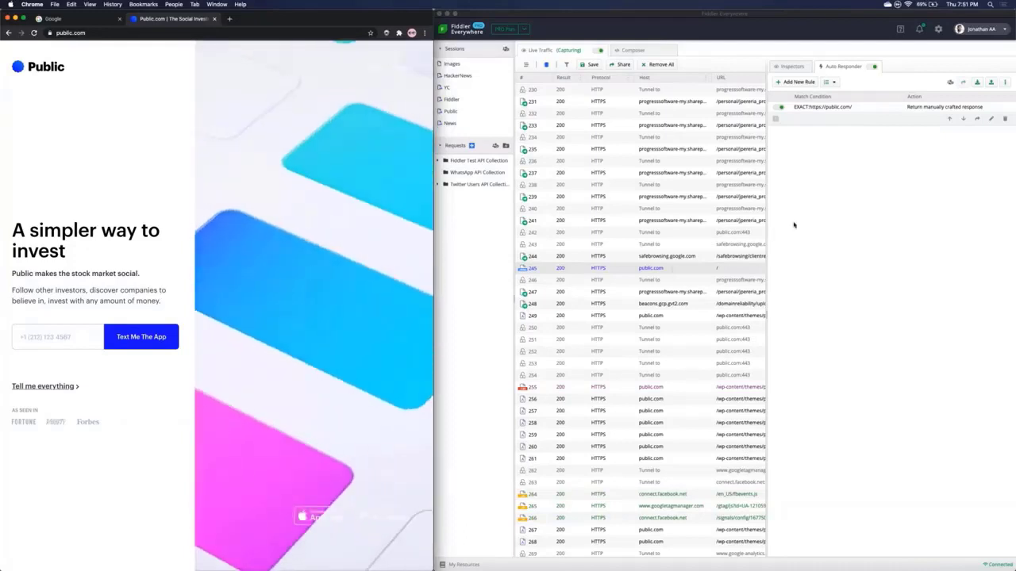
# Step: Switch off the public.com rule and reload public.com to see the original headline
pyautogui.click(778, 109)
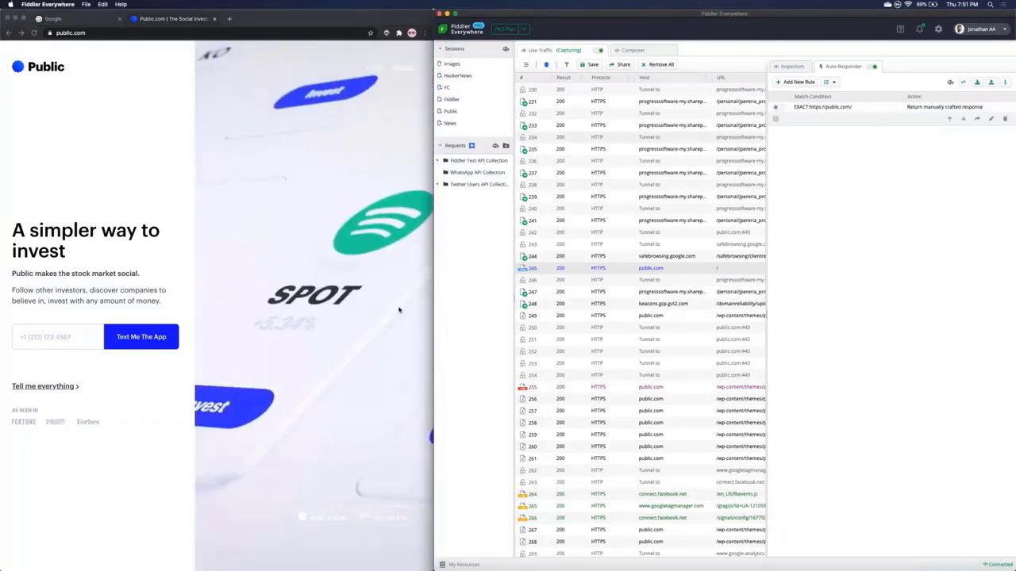
pyautogui.click(130, 199)
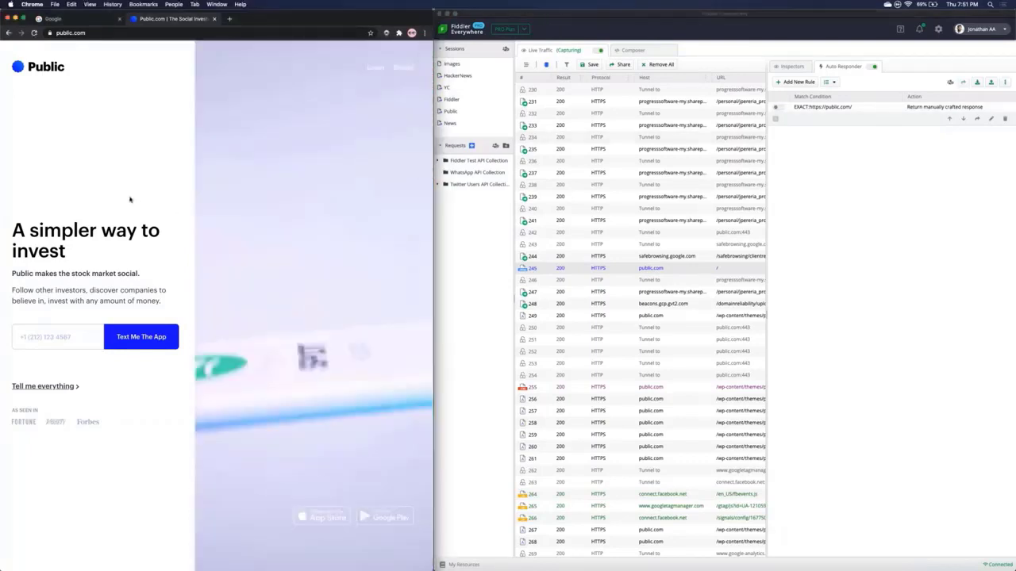
pyautogui.press('super+r')
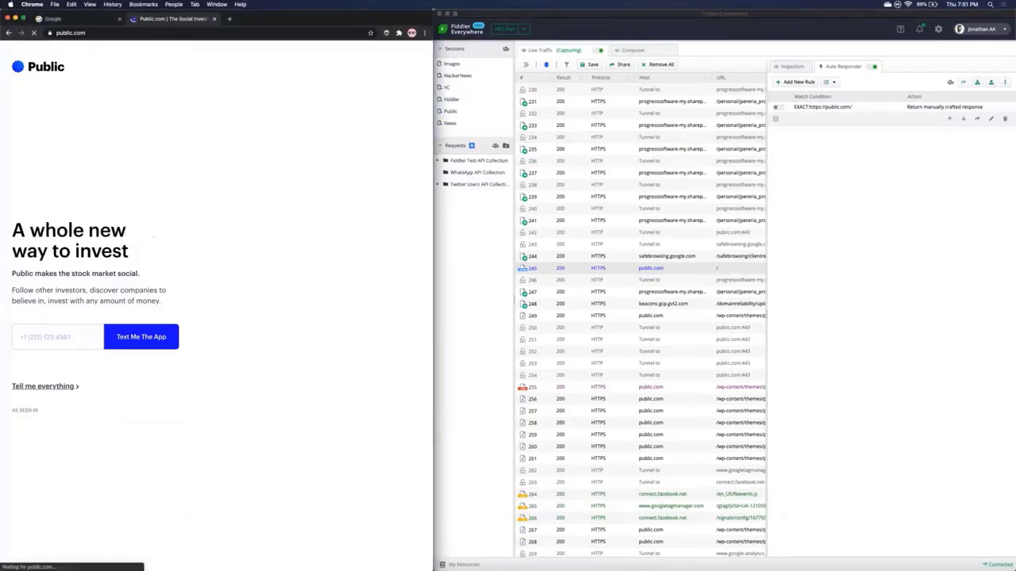
pyautogui.scroll(-2, 116, 263)
pyautogui.scroll(-3, 132, 409)
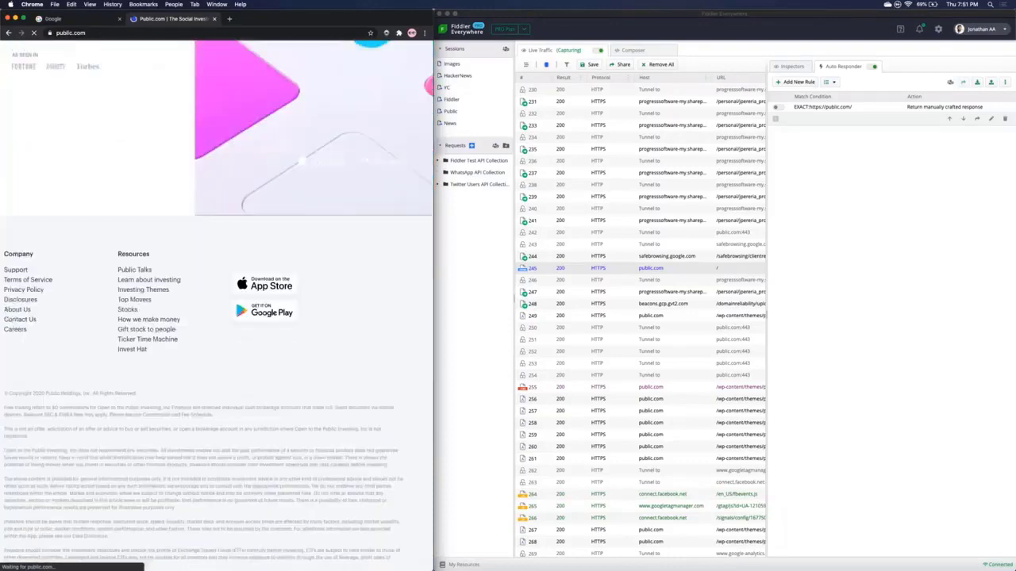
pyautogui.scroll(5, 133, 410)
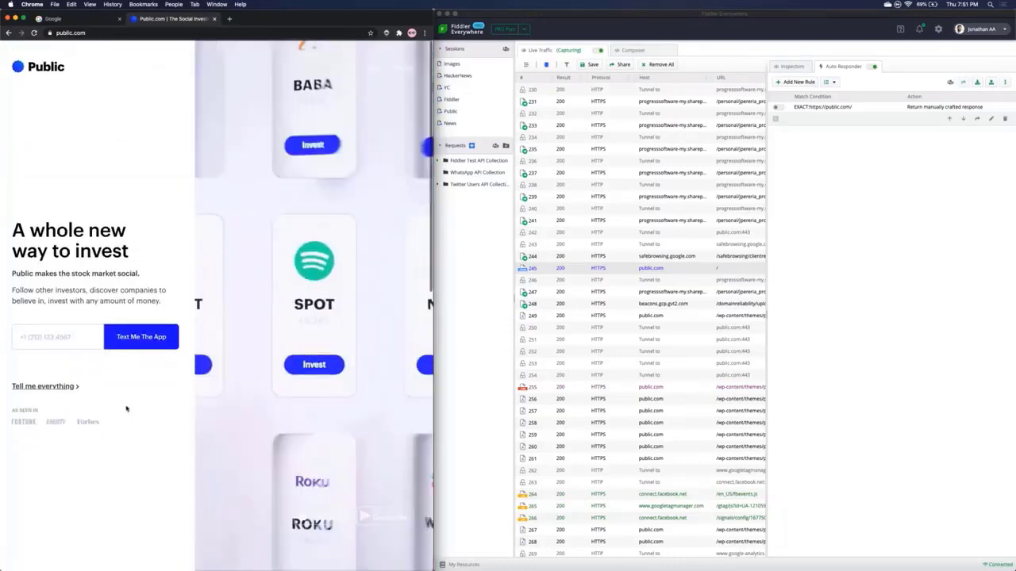
pyautogui.scroll(-5, 132, 409)
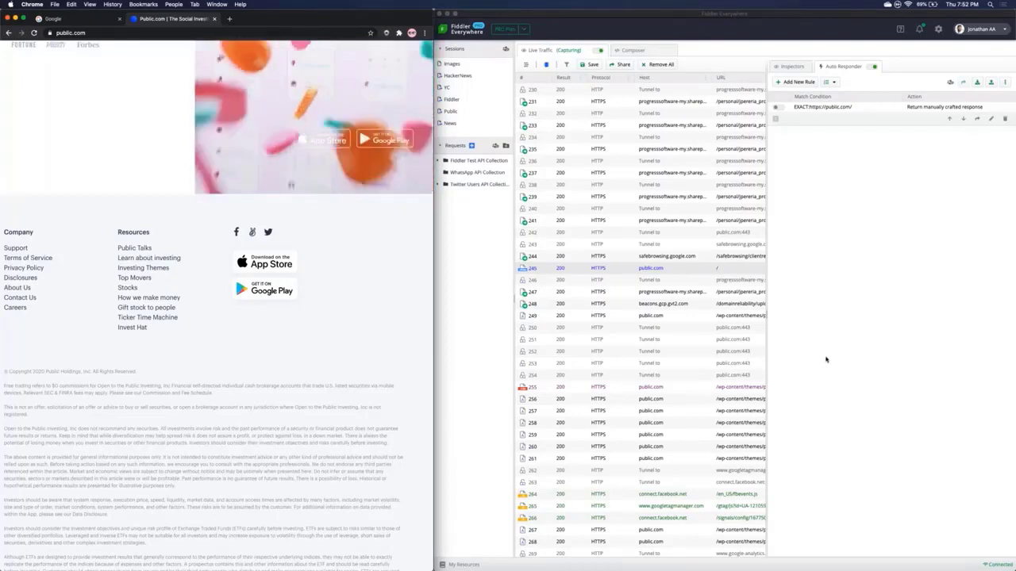
# Step: Show the public.com session's request and response headers and scroll the grid to Content-Type
pyautogui.click(795, 67)
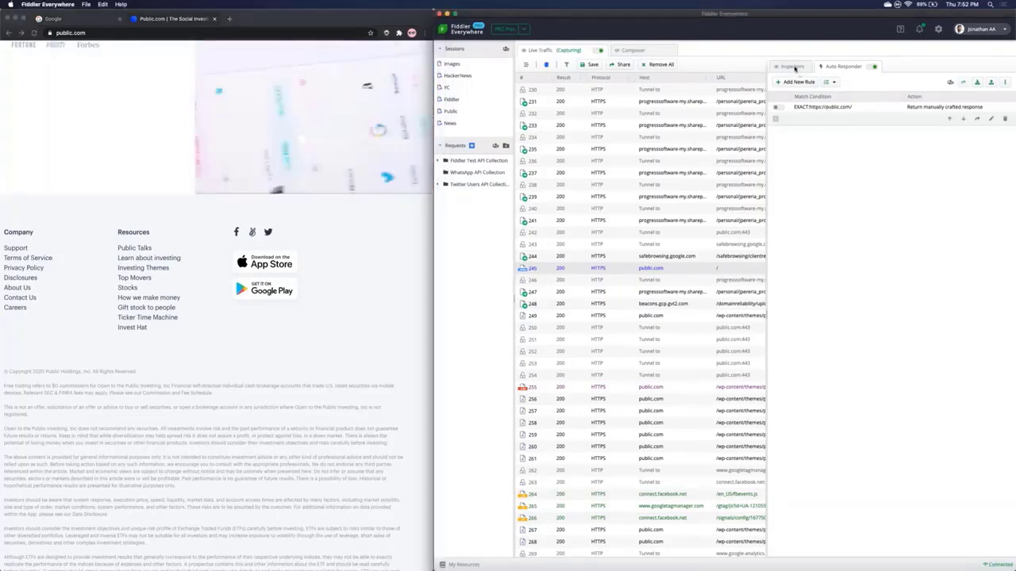
pyautogui.click(794, 67)
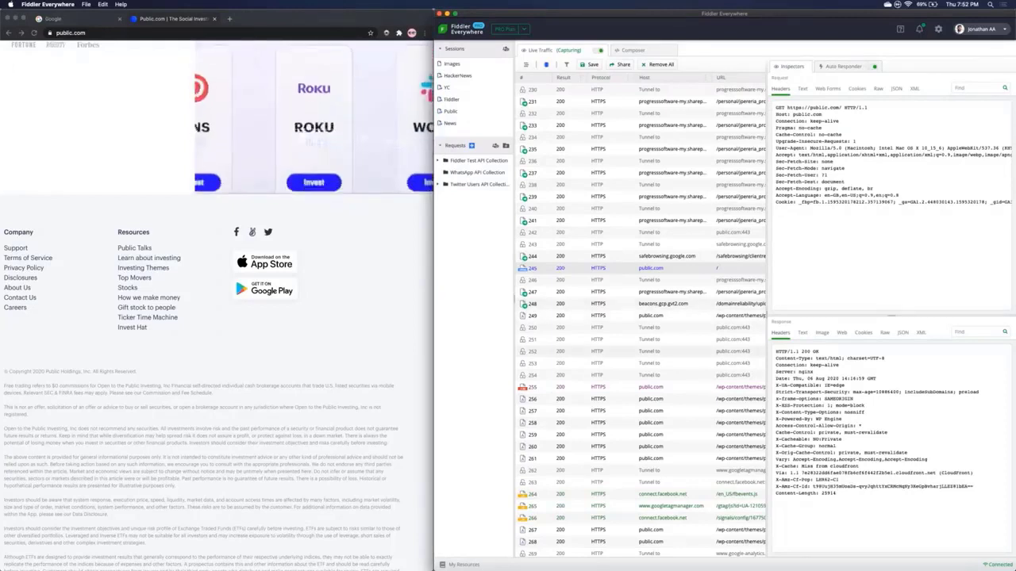
pyautogui.click(312, 302)
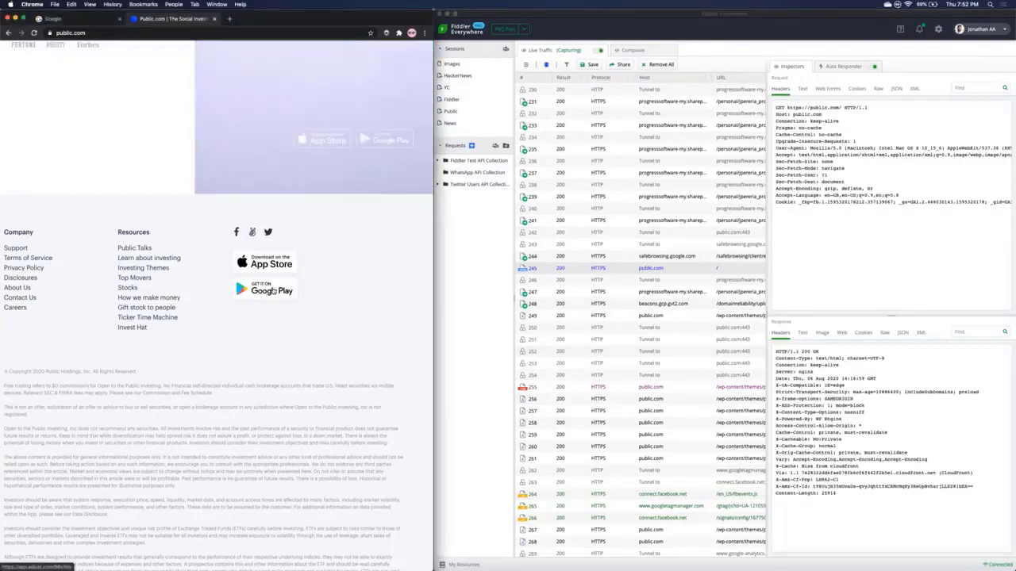
pyautogui.hscroll(5, 603, 269)
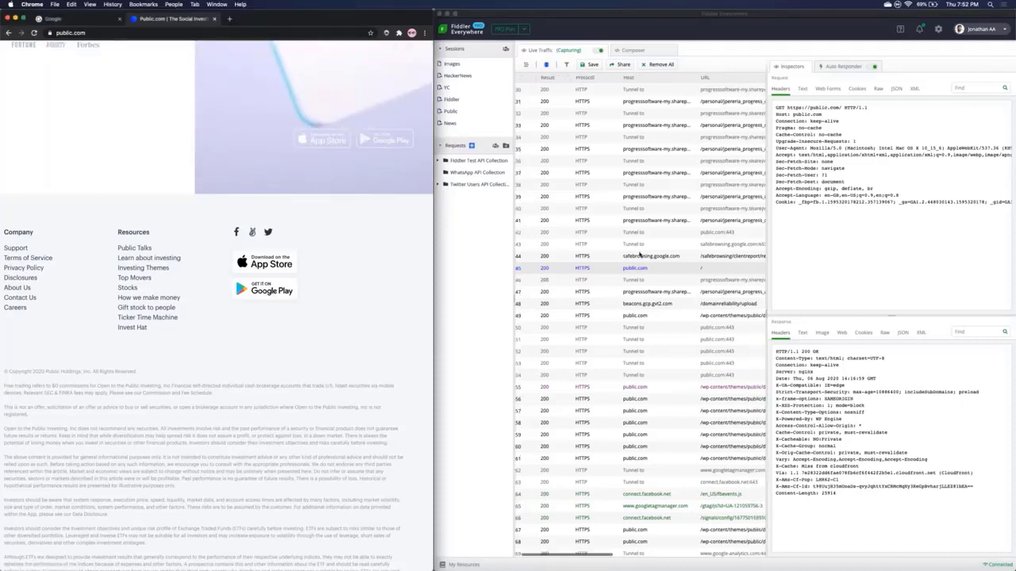
pyautogui.hscroll(5, 639, 254)
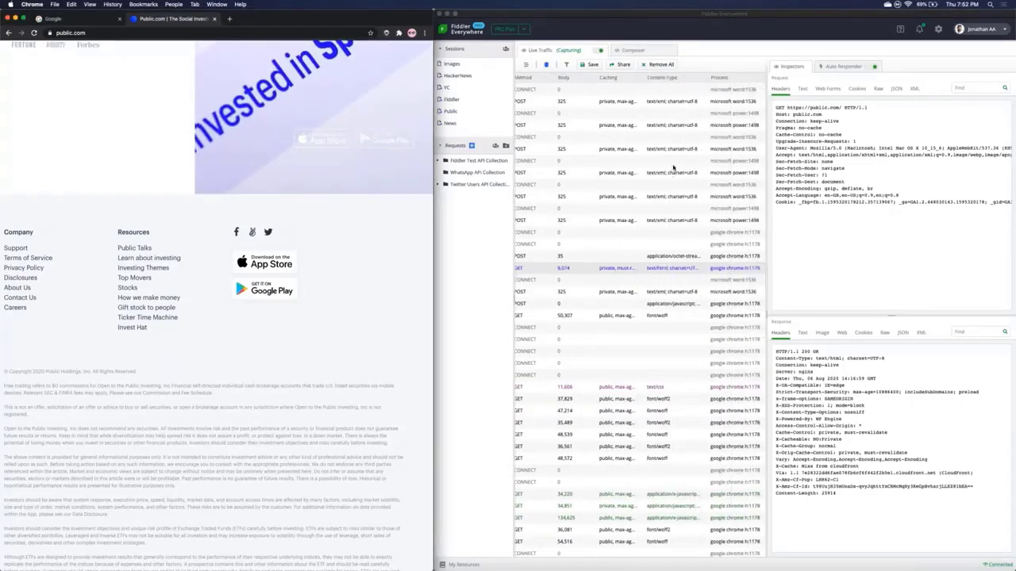
# Step: Filter Live Traffic to sessions whose Content-Type contains 'image'
pyautogui.click(700, 78)
pyautogui.click(699, 78)
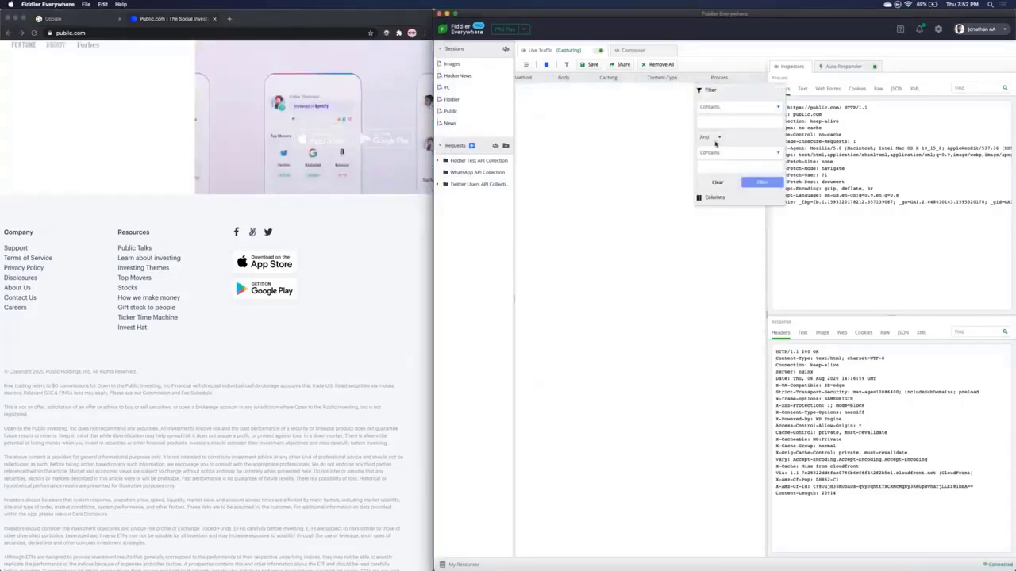
pyautogui.write('image')
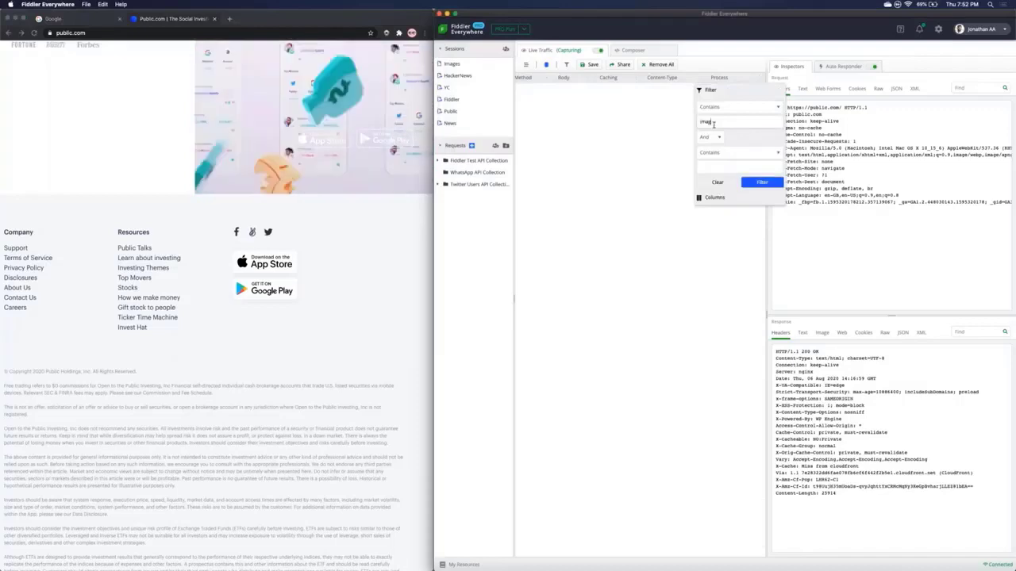
pyautogui.click(760, 182)
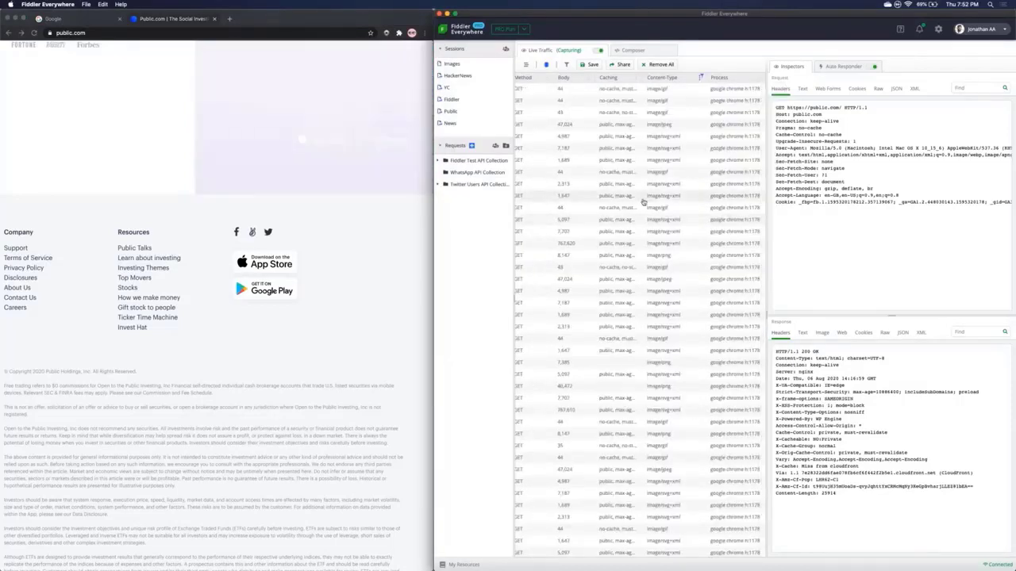
# Step: Select the app-store-google.svg session to inspect its request and response headers
pyautogui.hscroll(-10, 643, 201)
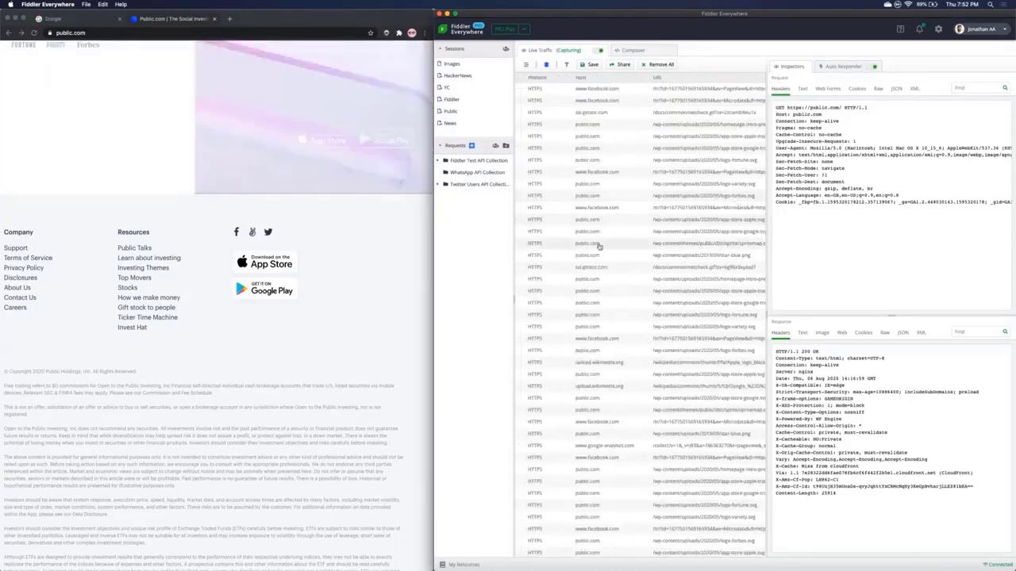
pyautogui.hscroll(10, 641, 321)
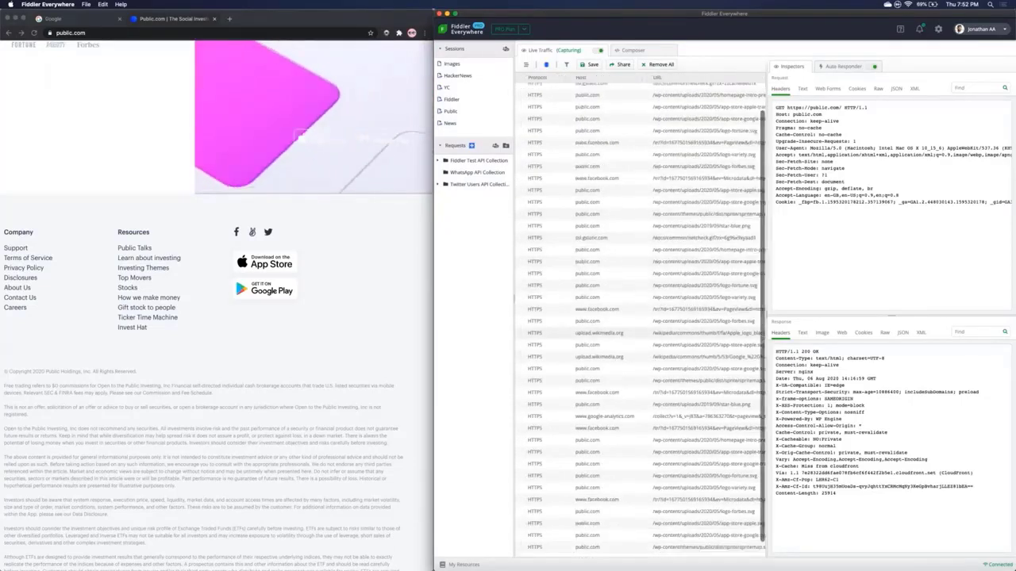
pyautogui.hscroll(3, 641, 318)
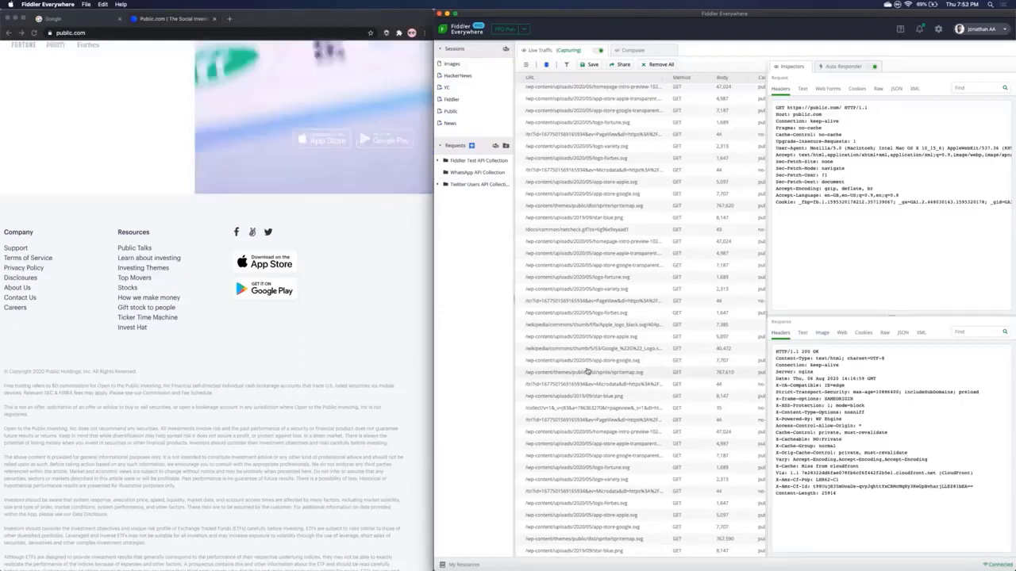
pyautogui.click(589, 362)
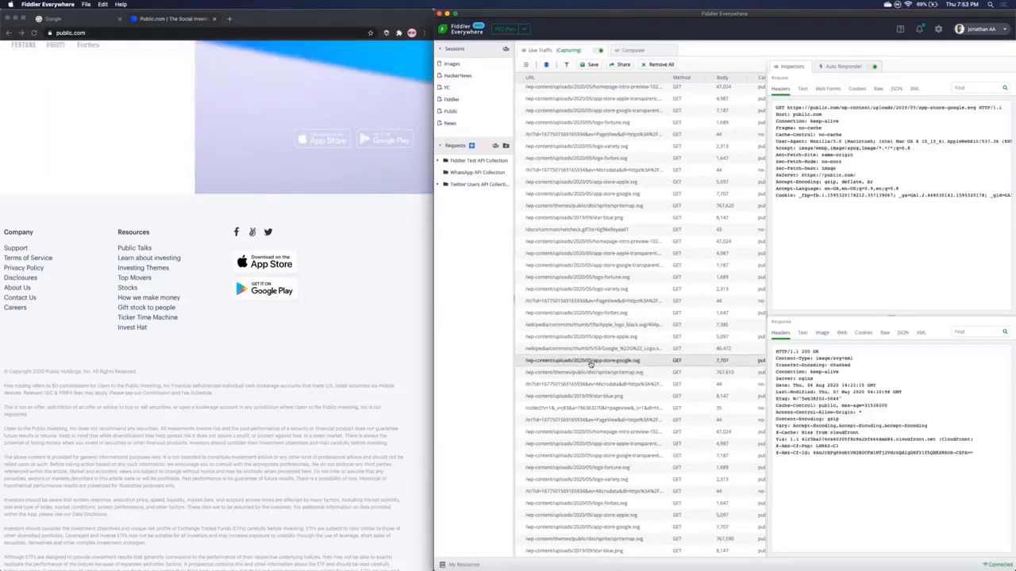
# Step: Preview the app-store-google.svg response image and add a new auto-responder rule from it
pyautogui.click(822, 332)
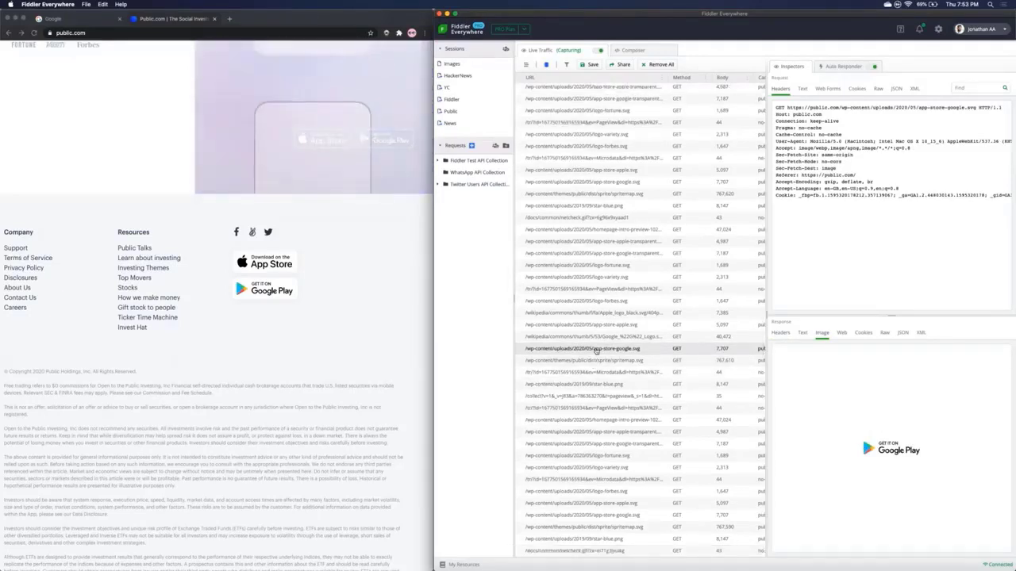
pyautogui.rightClick(598, 348)
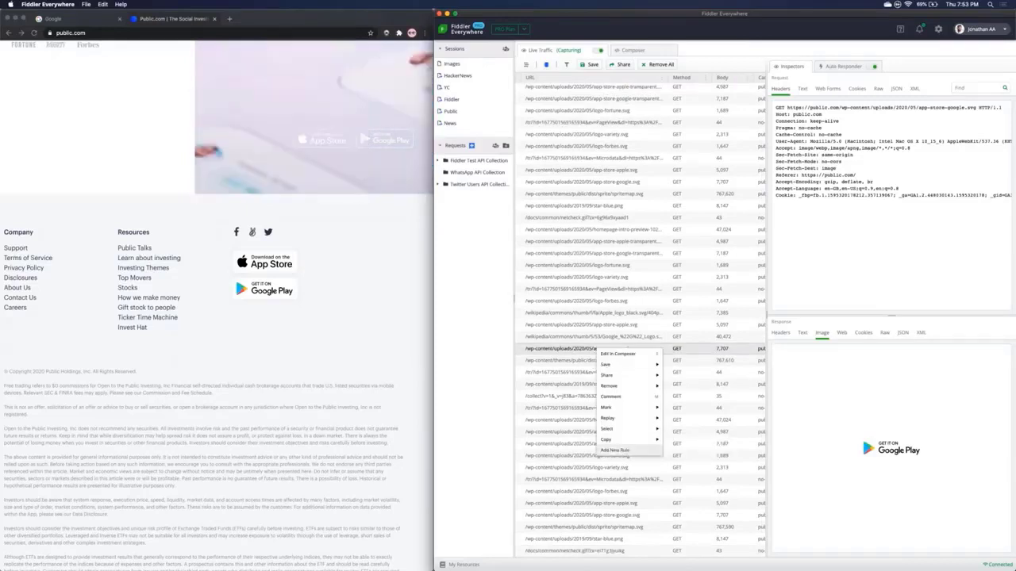
pyautogui.click(624, 449)
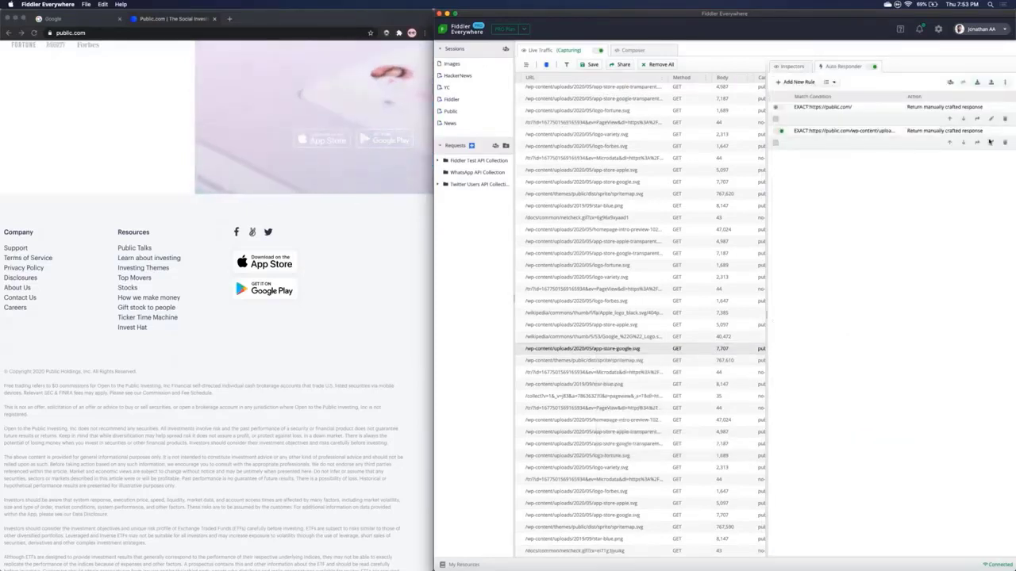
# Step: Set the rule's action to the Wikimedia Google logo URL, save it, and reload public.com
pyautogui.click(991, 143)
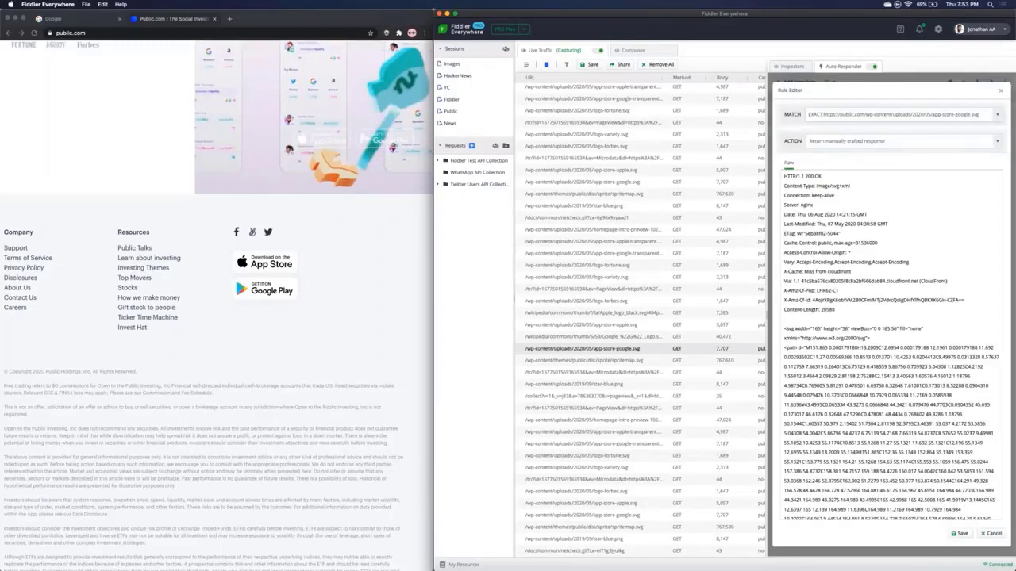
pyautogui.moveTo(864, 141); pyautogui.dragTo(959, 141)
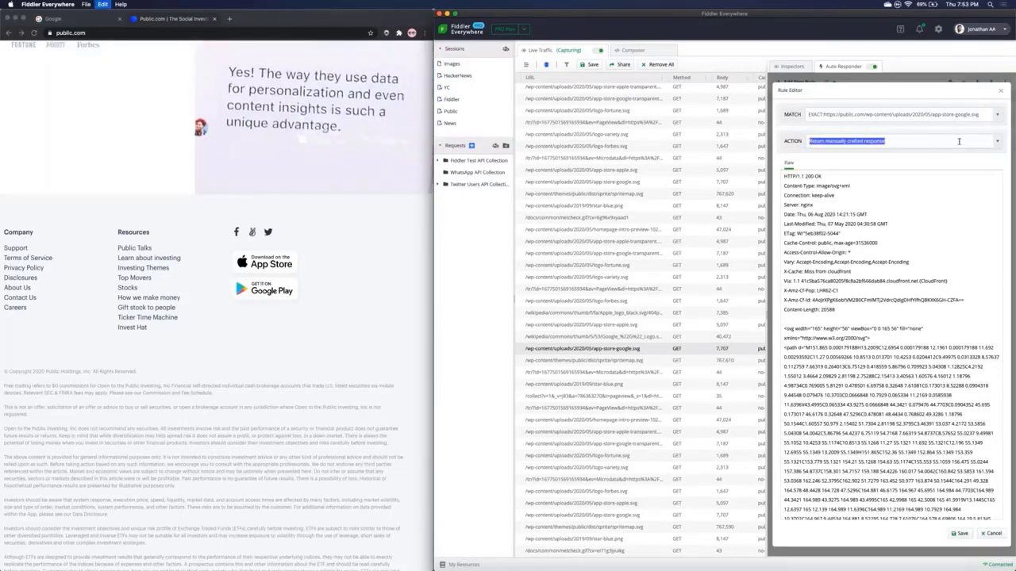
pyautogui.write('https://upload.wikimedia.org/wikipedia/commons/thumb/5/53/Google_%22G%22_Logo.svg/1004px-Google_%22G%22_Logo.svg.png')
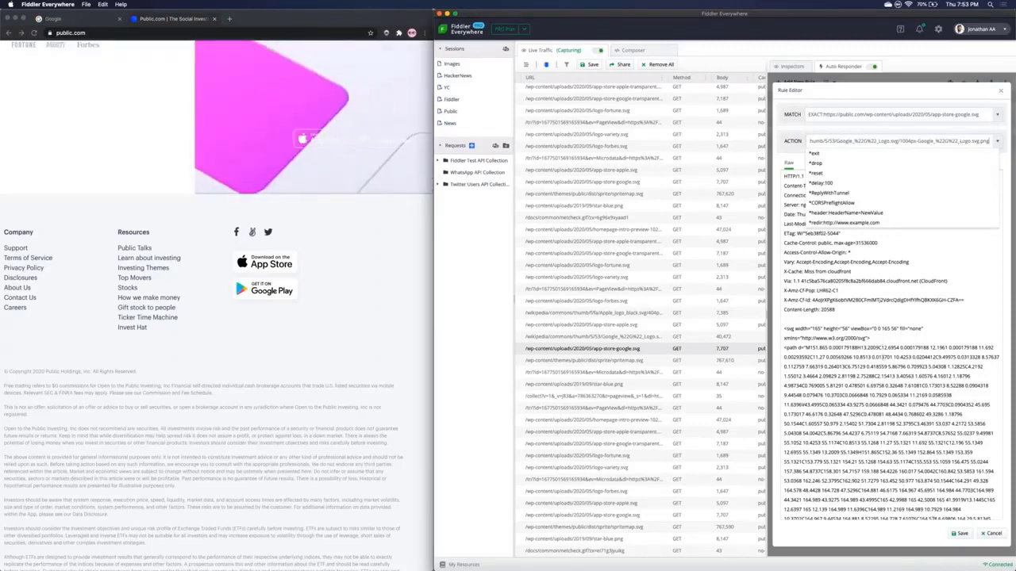
pyautogui.click(955, 534)
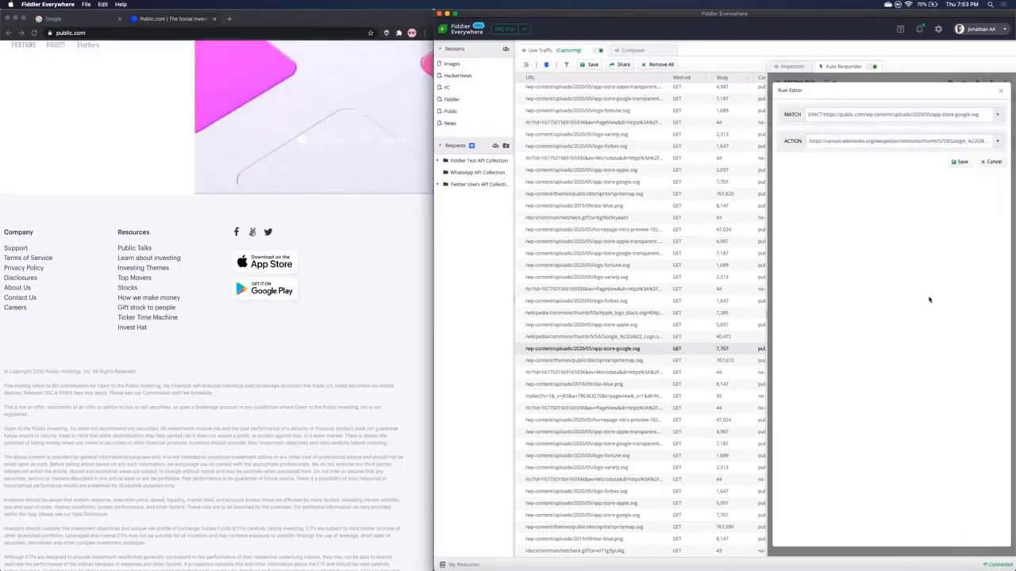
pyautogui.click(961, 162)
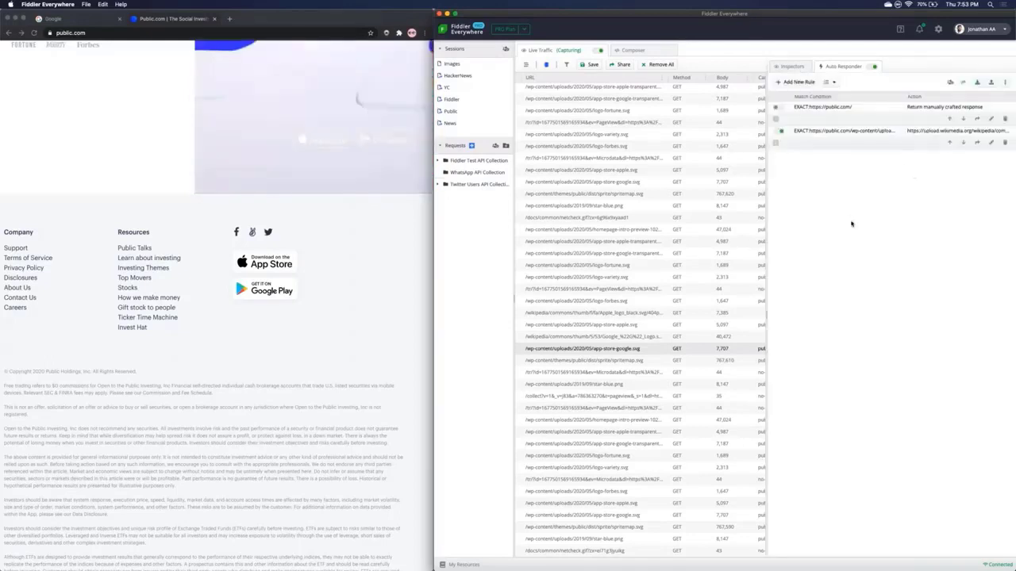
pyautogui.click(124, 177)
pyautogui.press('super+r')
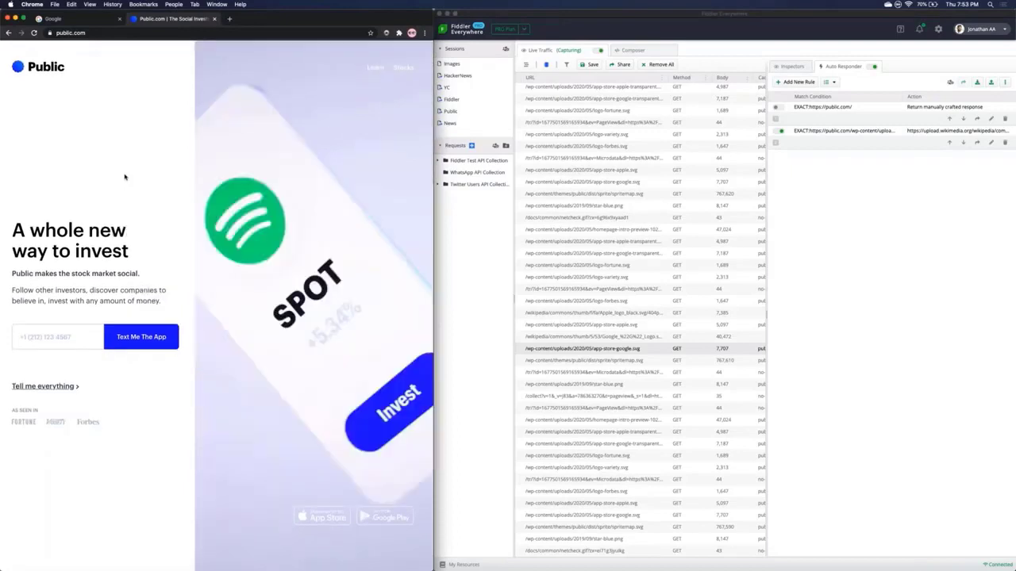
# Step: Reload public.com to check the redirected Google logo, then open Fiddler's Composer
pyautogui.press('super+r')
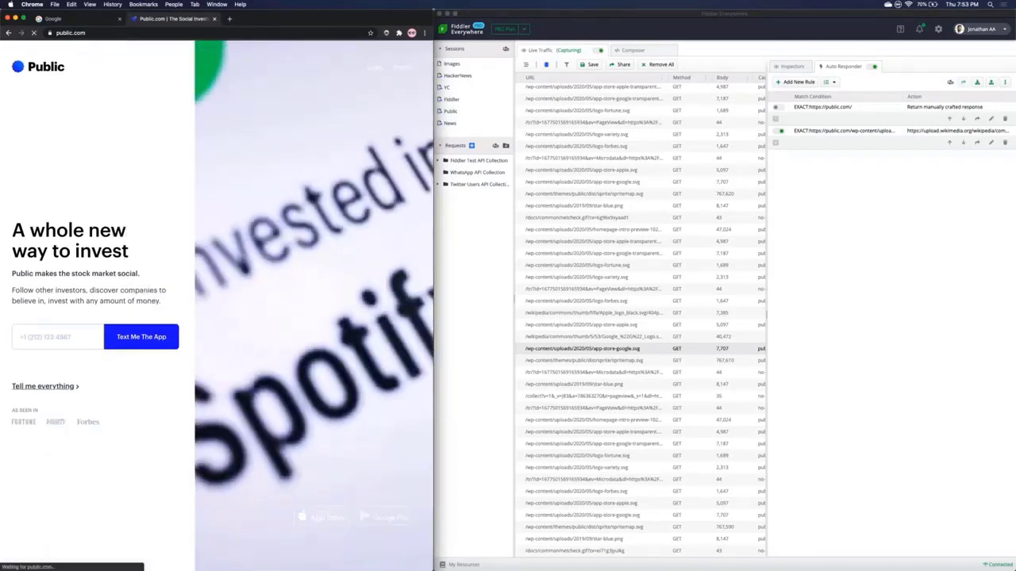
pyautogui.scroll(-2, 217, 305)
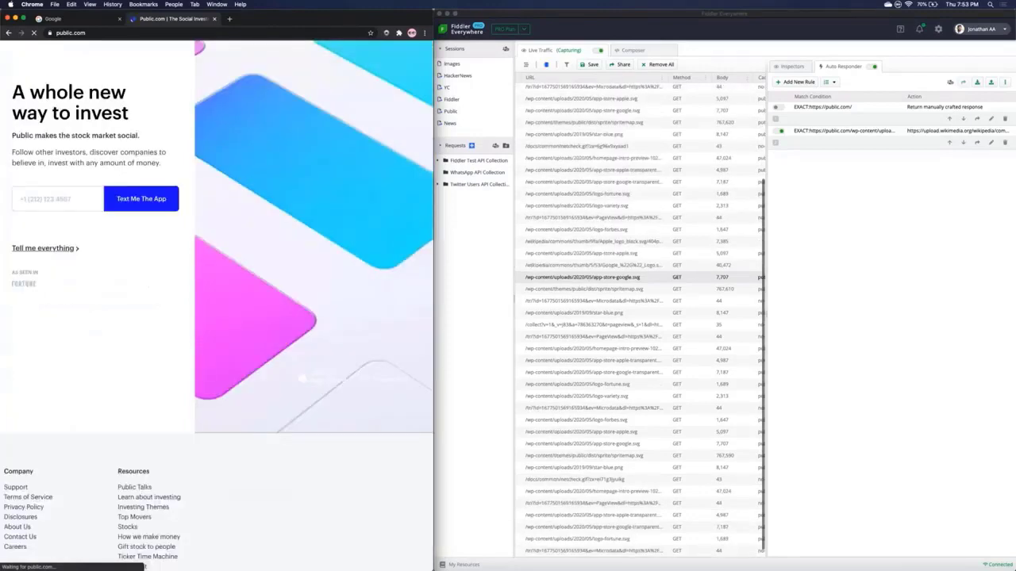
pyautogui.scroll(-6, 131, 294)
pyautogui.scroll(2, 131, 293)
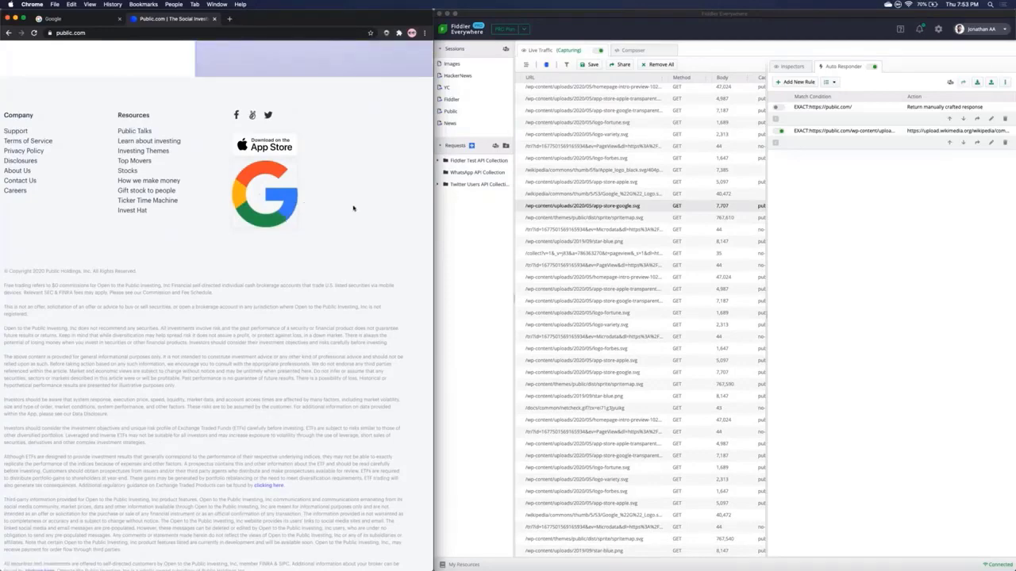
pyautogui.scroll(3, 326, 225)
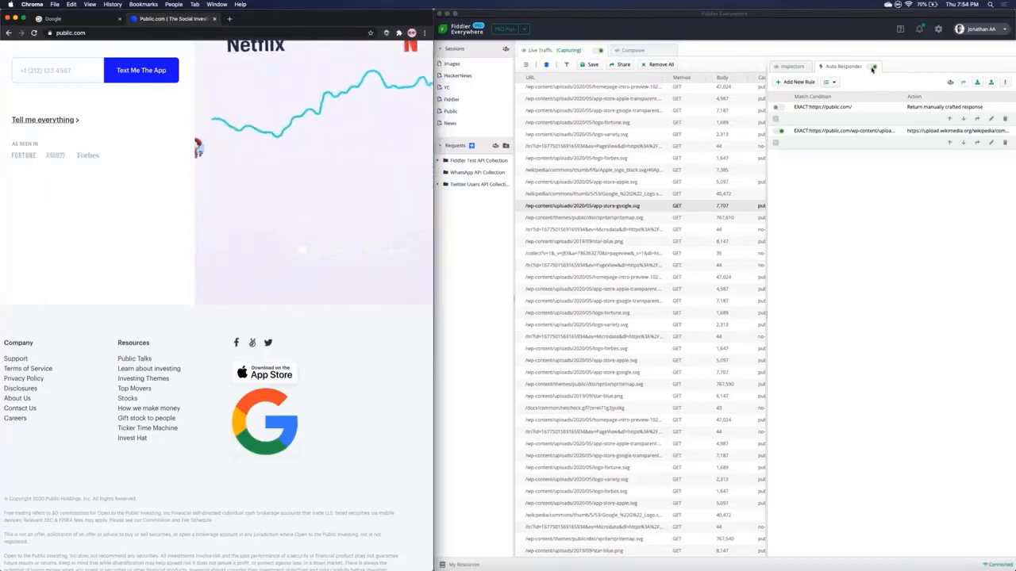
pyautogui.click(871, 68)
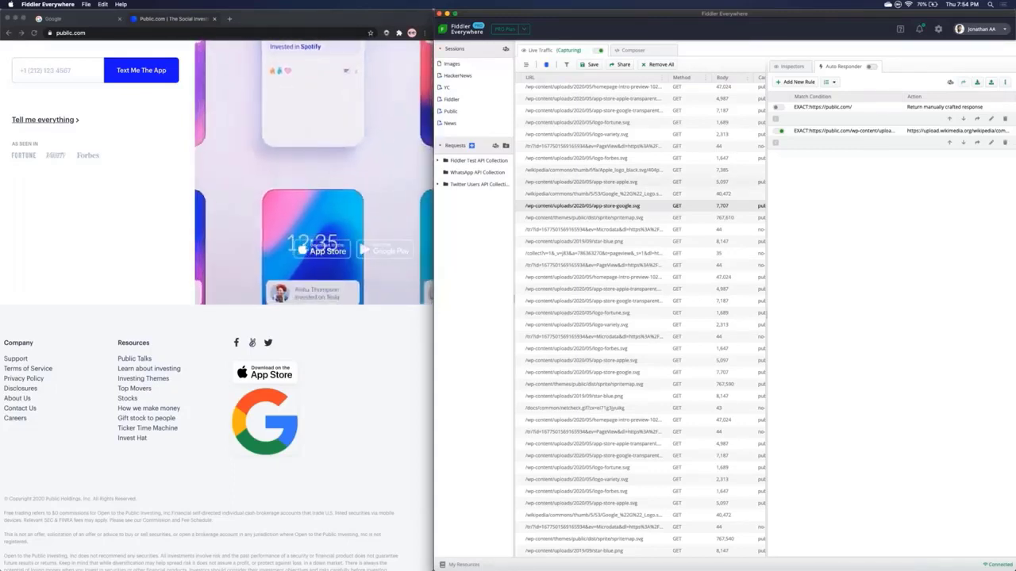
pyautogui.click(633, 50)
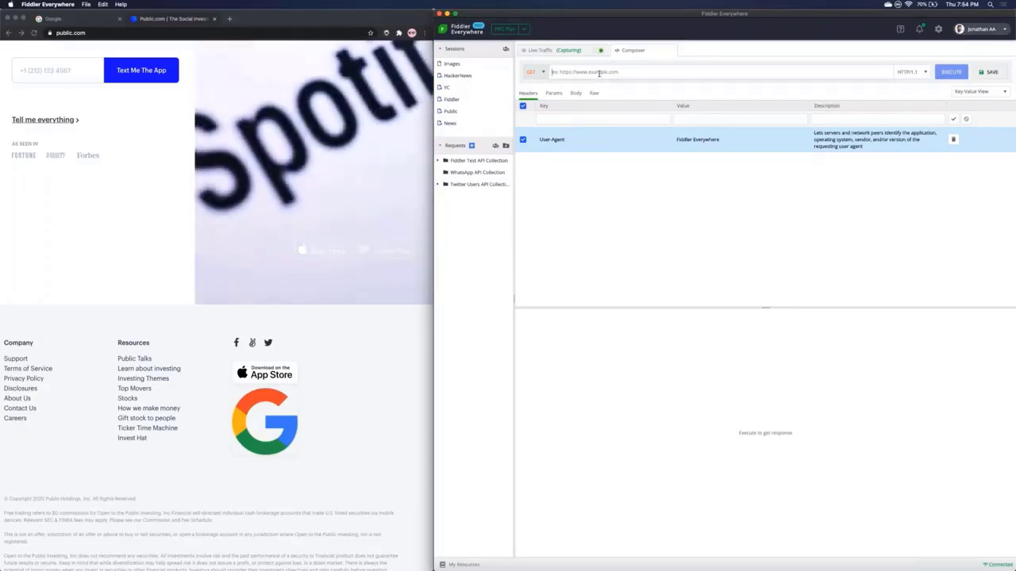
pyautogui.write('ran')
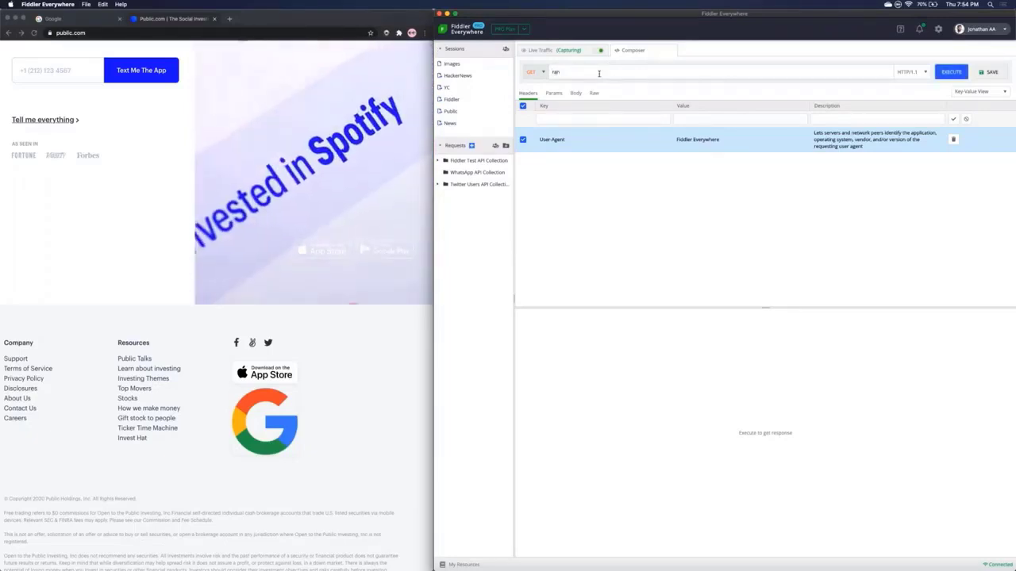
pyautogui.press('BackSpace')
pyautogui.press('BackSpace')
pyautogui.press('BackSpace')
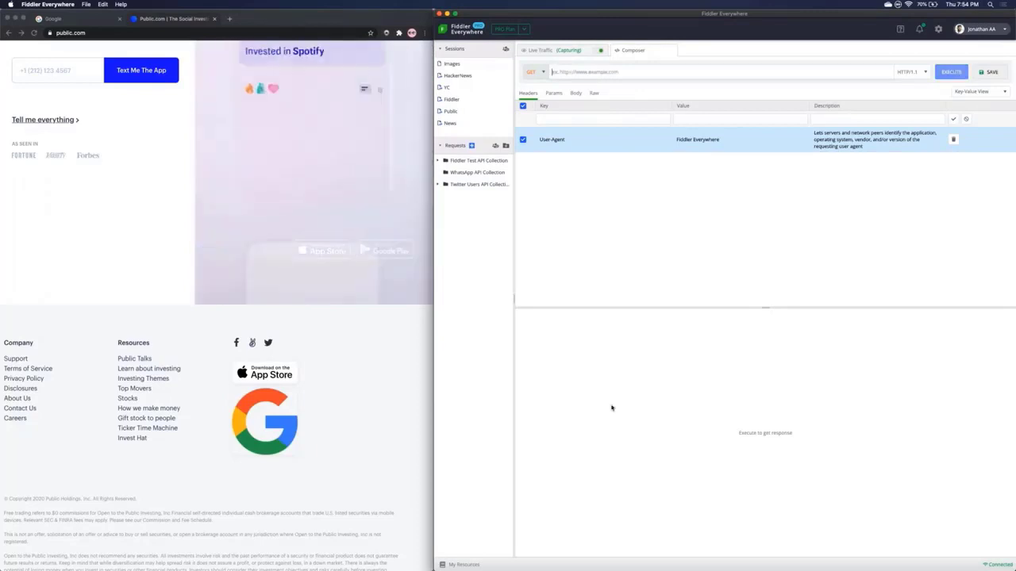
pyautogui.press('super+Tab')
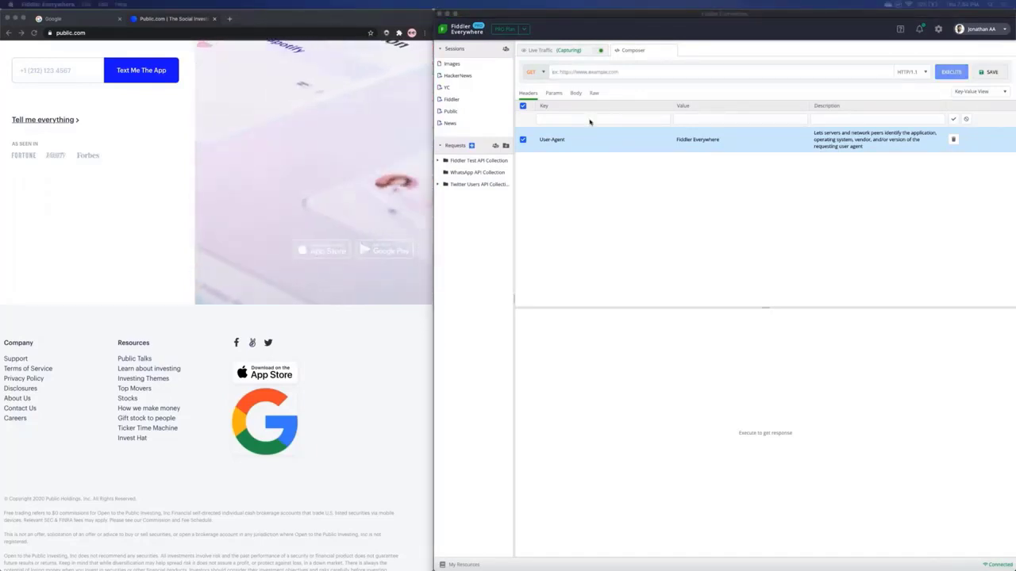
pyautogui.click(583, 72)
pyautogui.write('https://randomuser.me/api/')
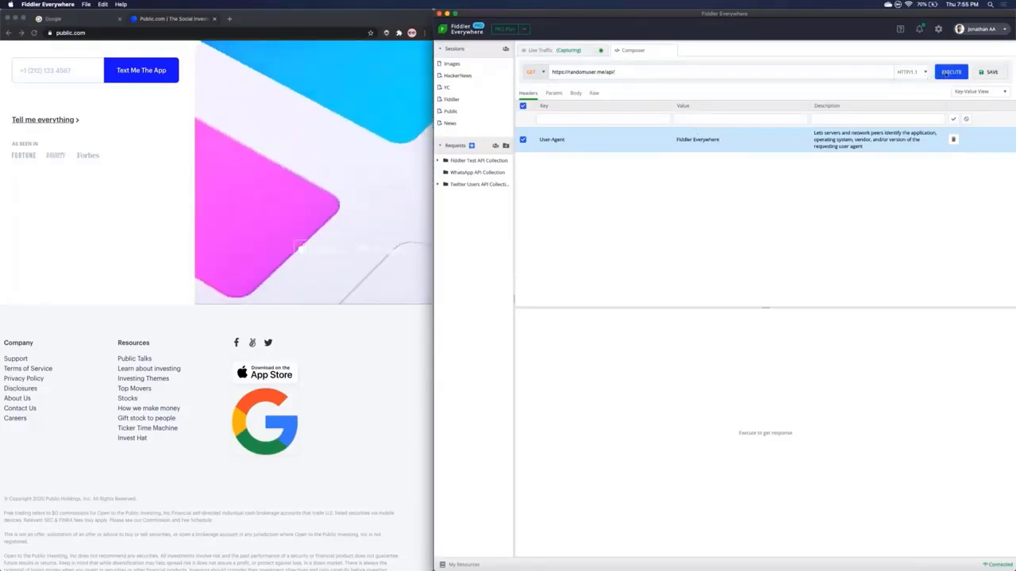
pyautogui.click(946, 73)
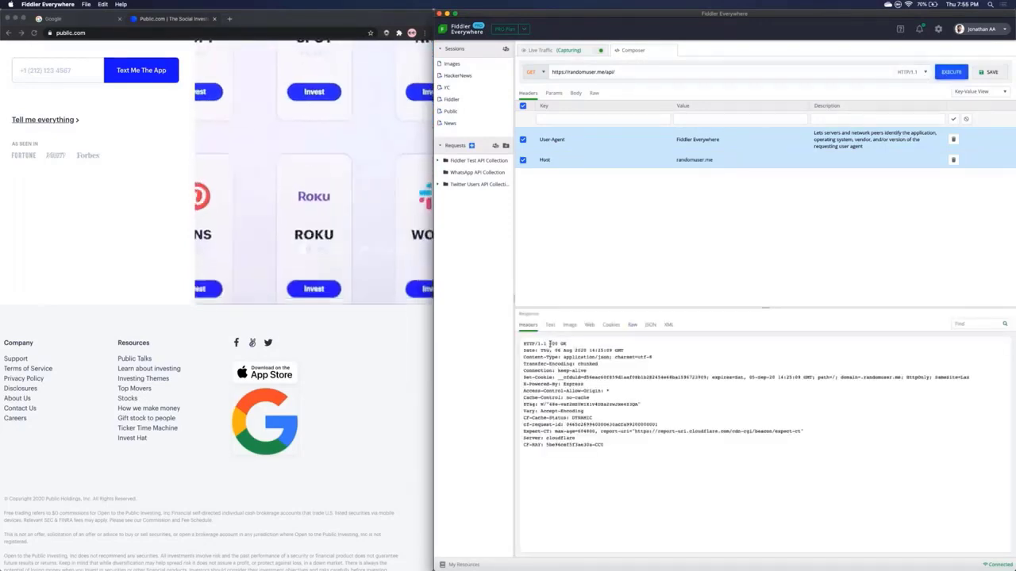
# Step: Check the 200 OK status and browse the response as a JSON tree
pyautogui.moveTo(548, 343); pyautogui.dragTo(567, 343)
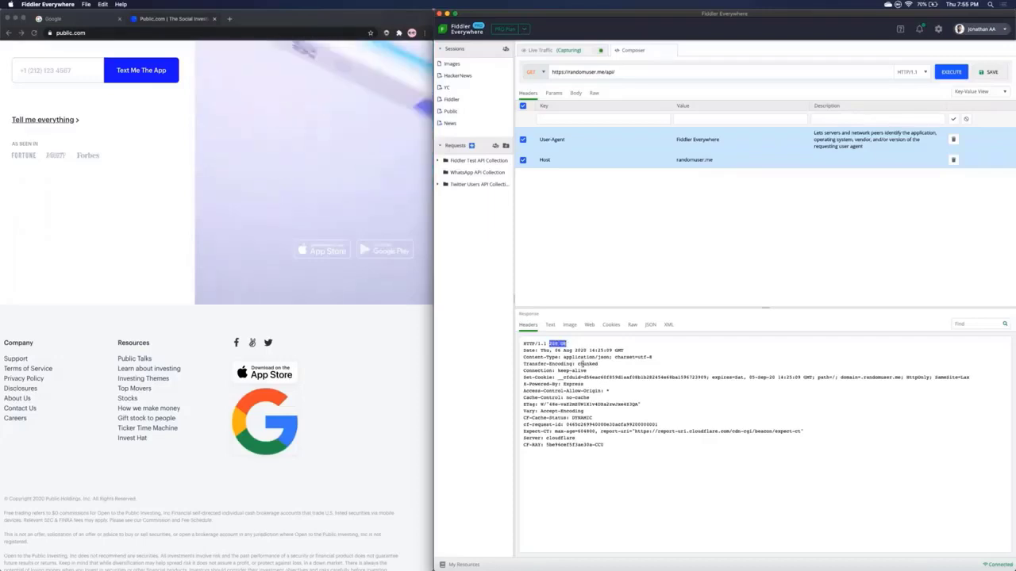
pyautogui.click(650, 324)
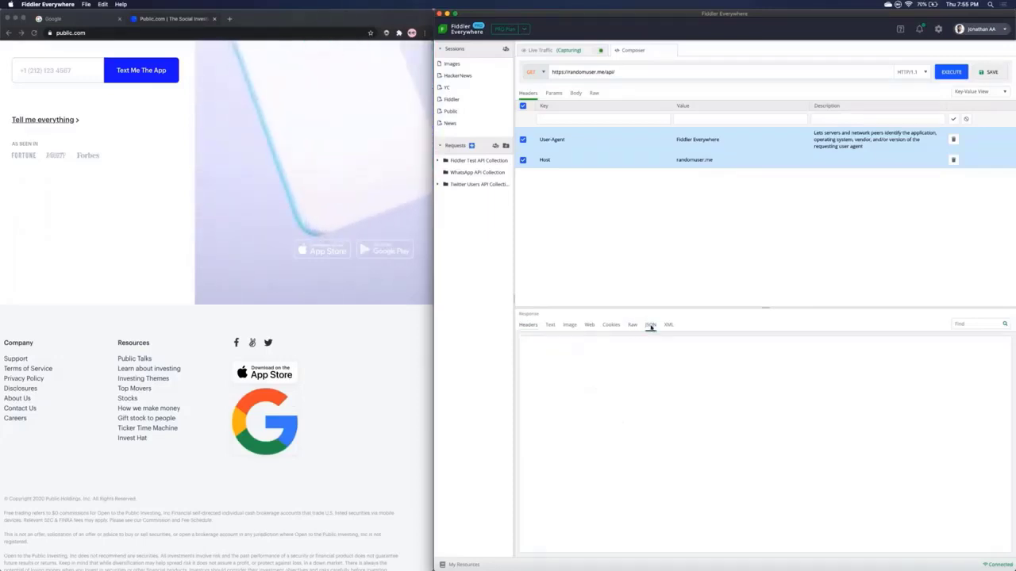
pyautogui.scroll(-1, 622, 406)
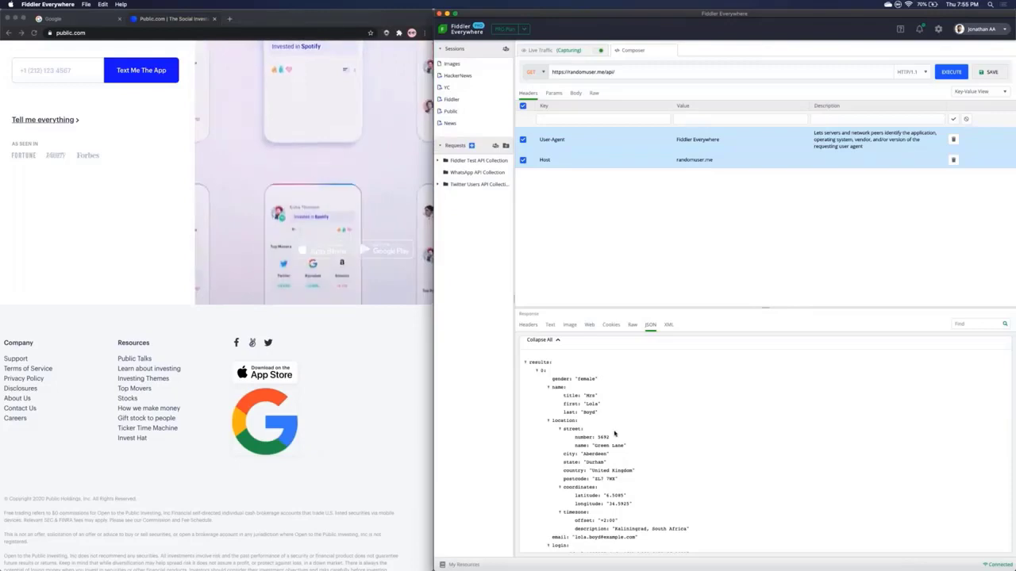
pyautogui.scroll(-1, 614, 433)
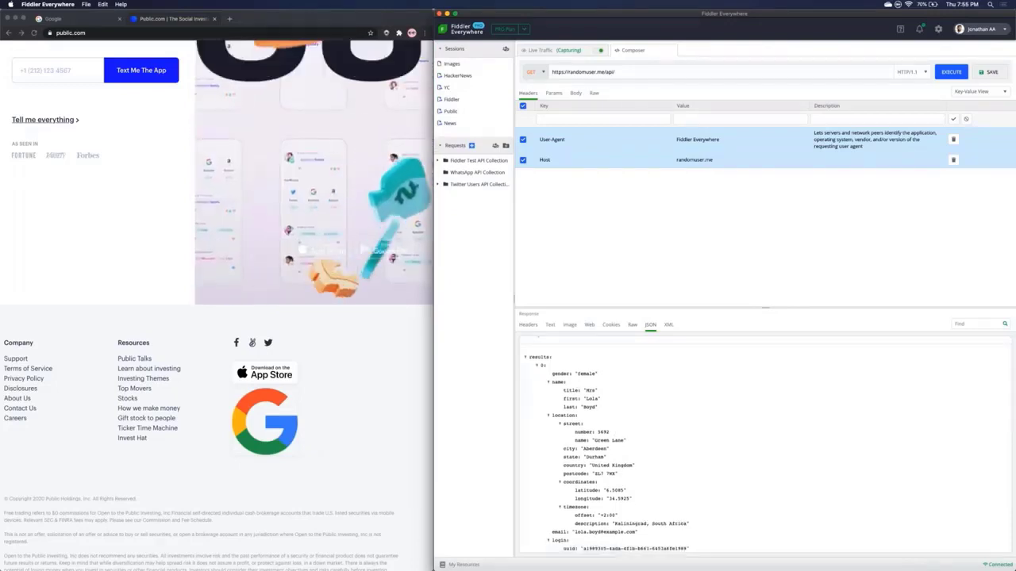
pyautogui.scroll(-3, 761, 444)
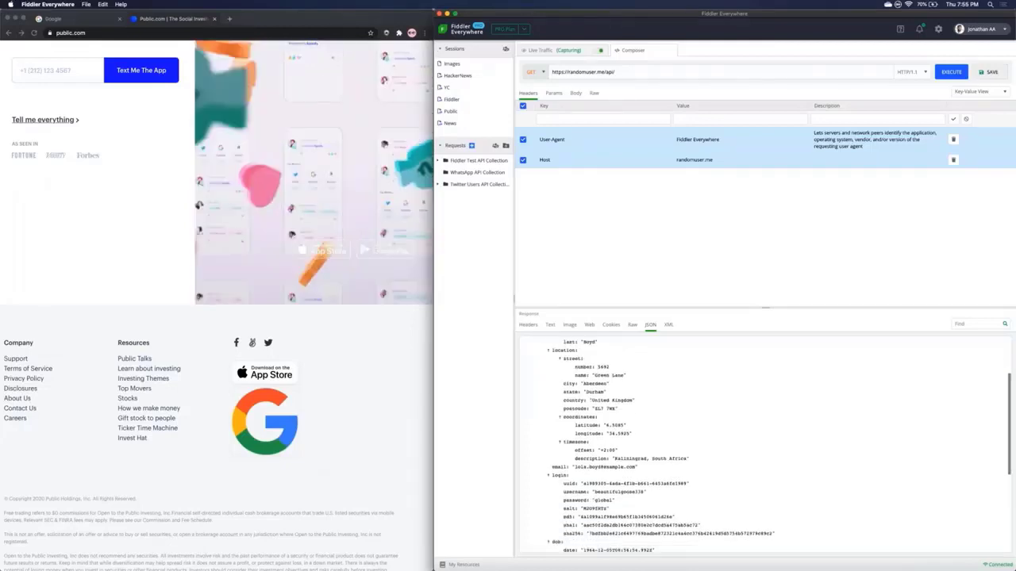
pyautogui.scroll(-2, 571, 433)
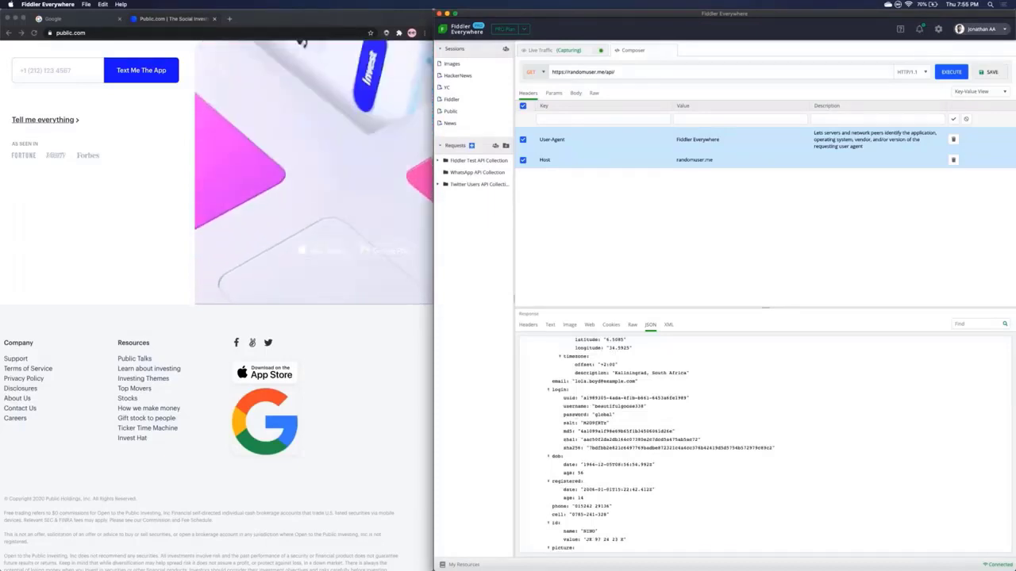
pyautogui.scroll(-2, 572, 433)
pyautogui.scroll(8, 762, 445)
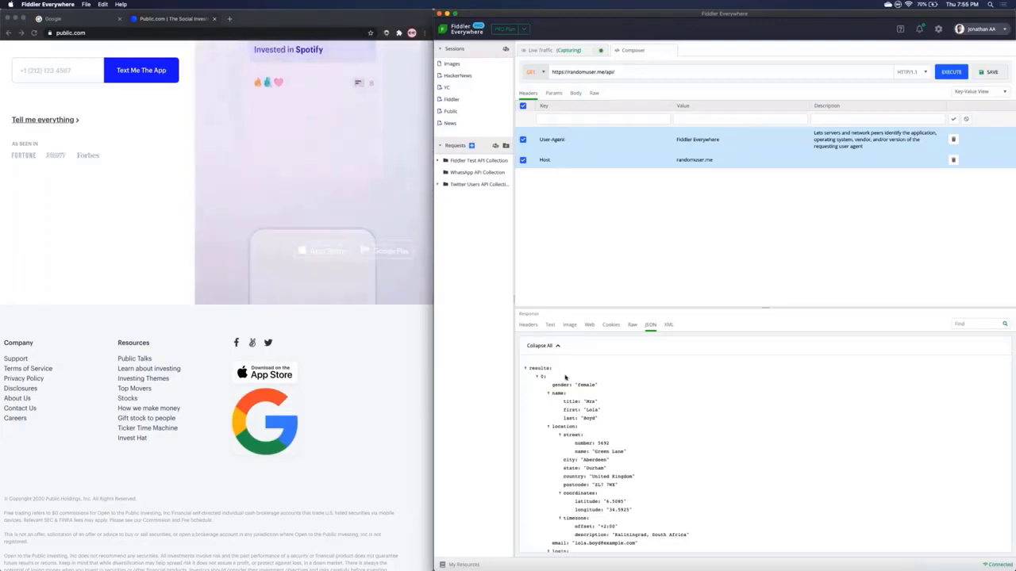
pyautogui.scroll(-2, 565, 378)
pyautogui.scroll(2, 565, 378)
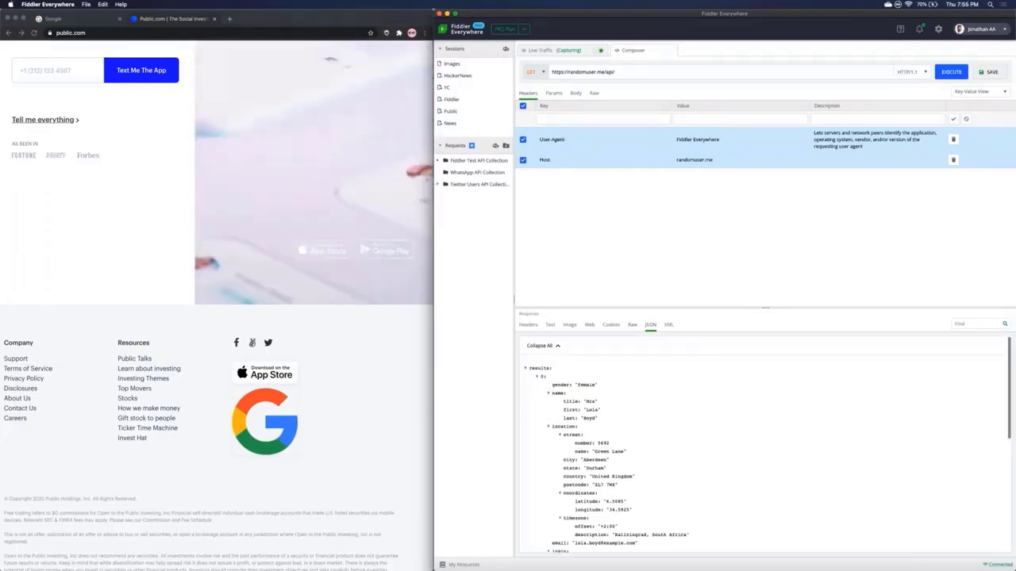
# Step: Add the query parameter results=5 to the request
pyautogui.click(553, 94)
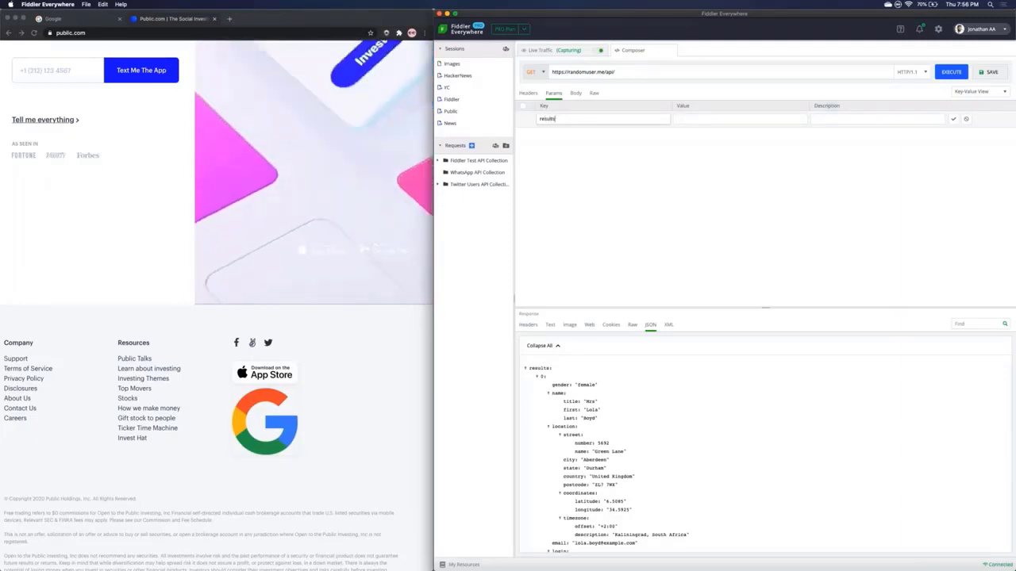
pyautogui.click(687, 117)
pyautogui.write('5')
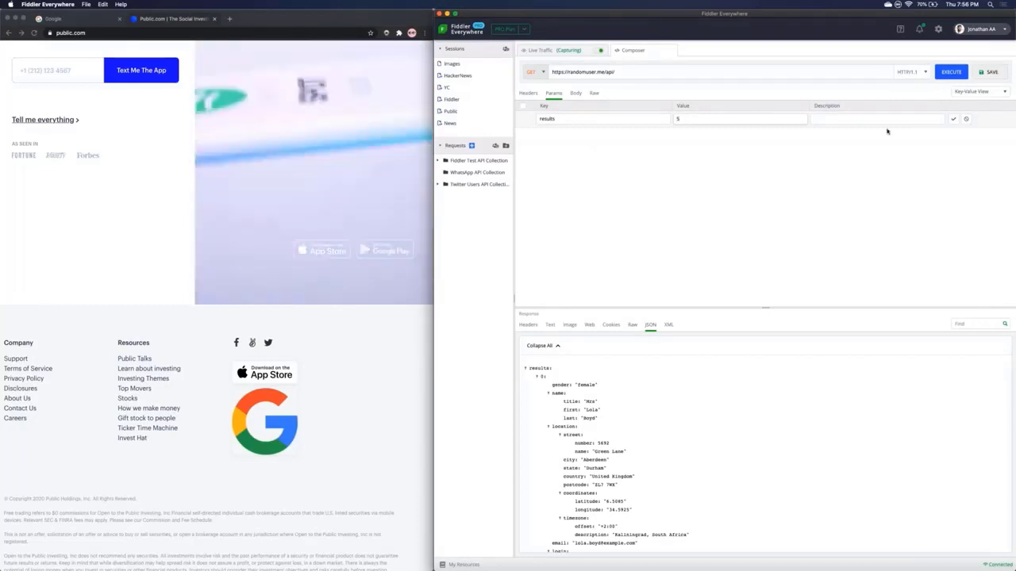
pyautogui.click(953, 119)
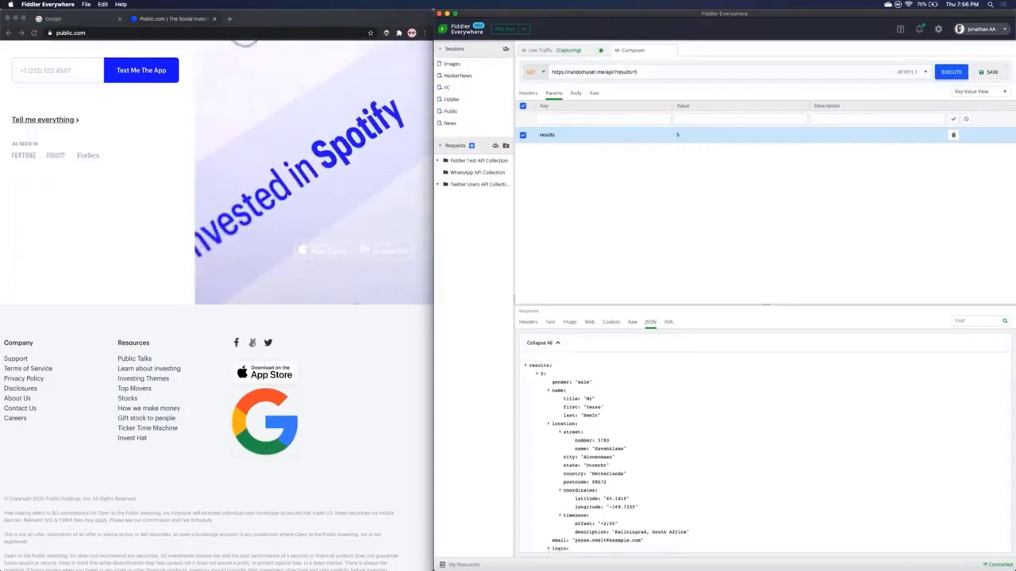
# Step: Enlarge the response pane and scroll through the five returned users
pyautogui.moveTo(724, 308); pyautogui.dragTo(691, 209)
pyautogui.scroll(-5, 669, 302)
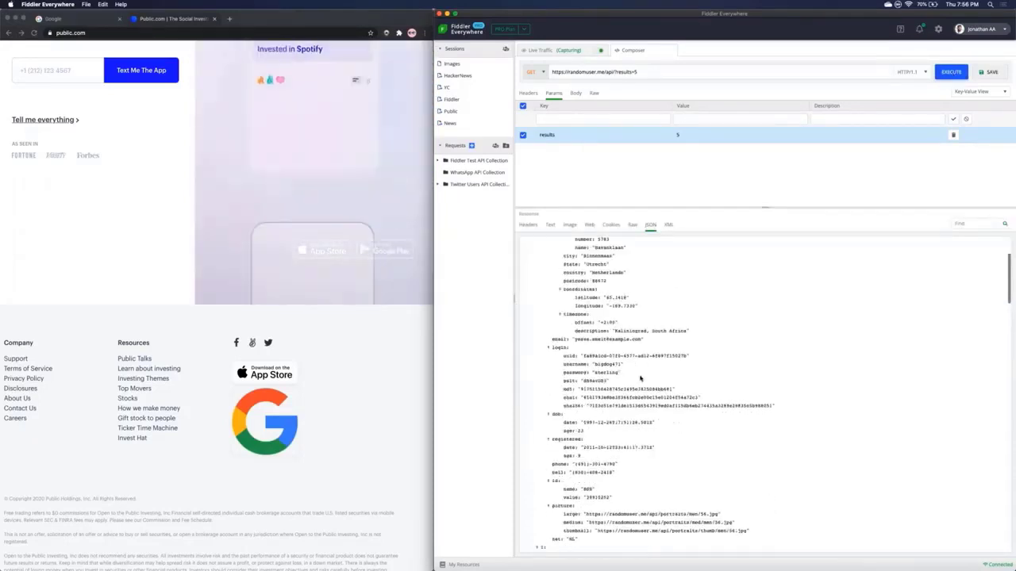
pyautogui.scroll(-5, 761, 393)
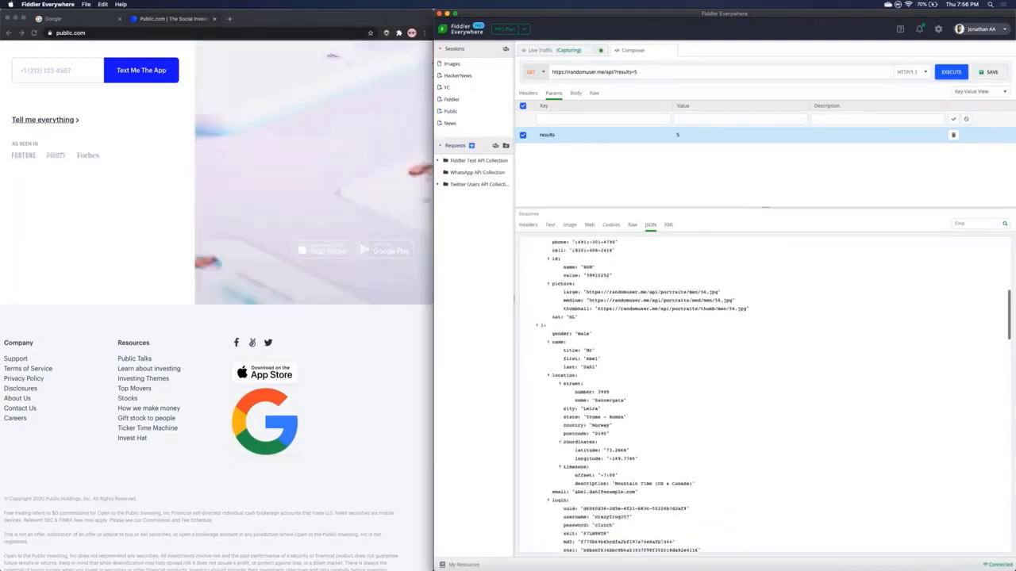
pyautogui.scroll(-5, 762, 392)
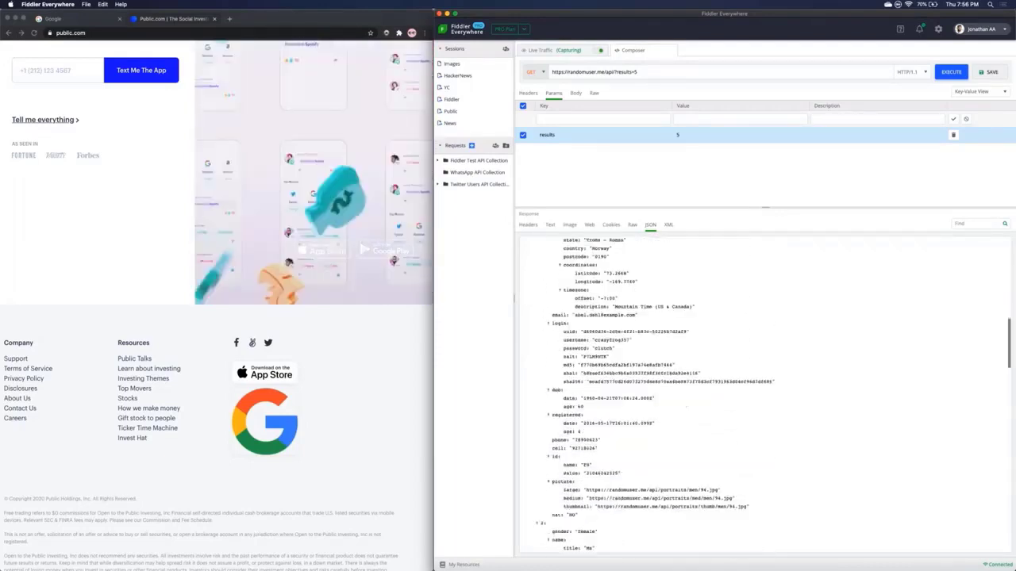
pyautogui.scroll(-12, 762, 393)
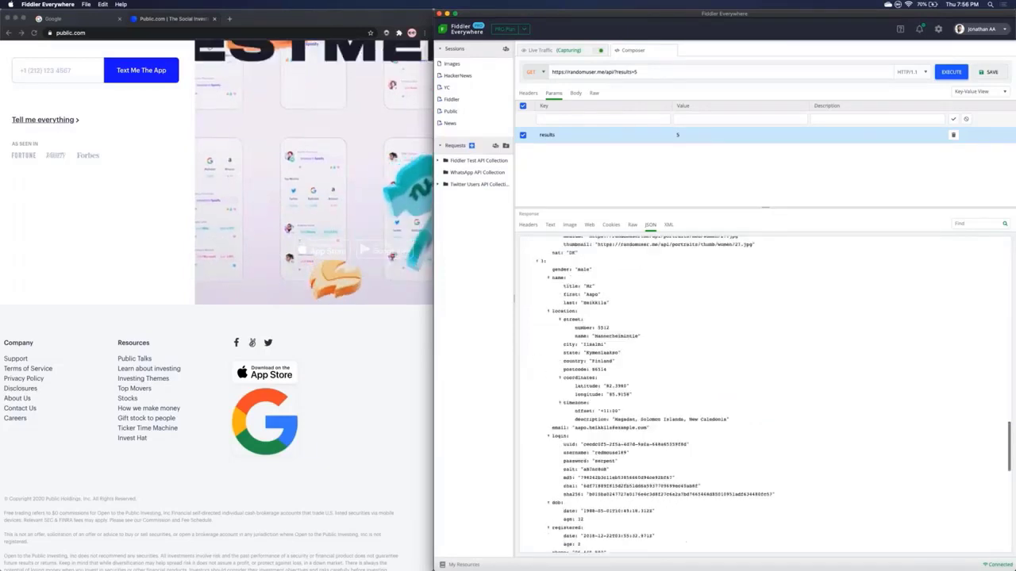
pyautogui.scroll(-10, 762, 393)
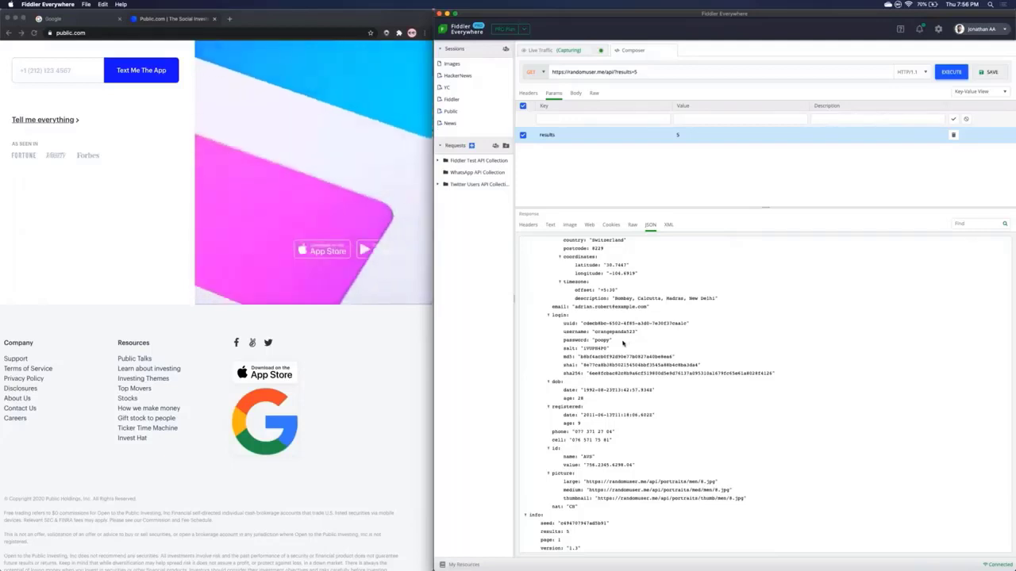
pyautogui.scroll(2, 623, 342)
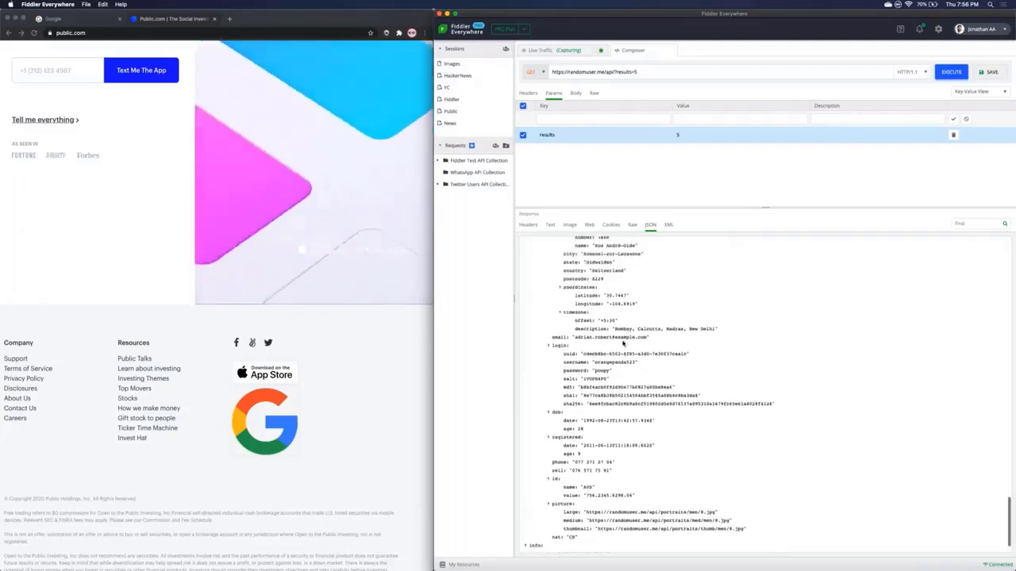
pyautogui.scroll(-10, 623, 343)
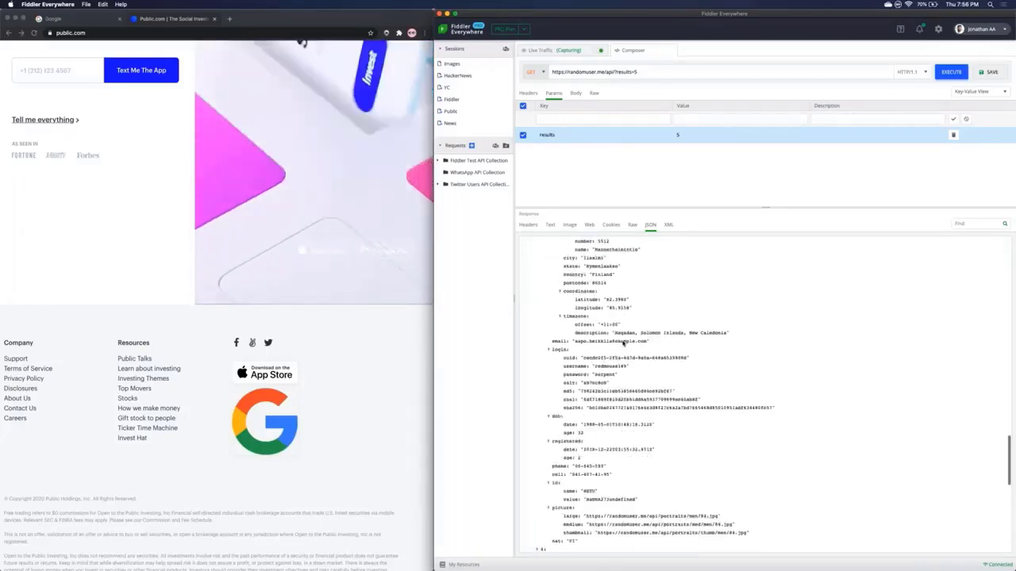
pyautogui.scroll(15, 623, 343)
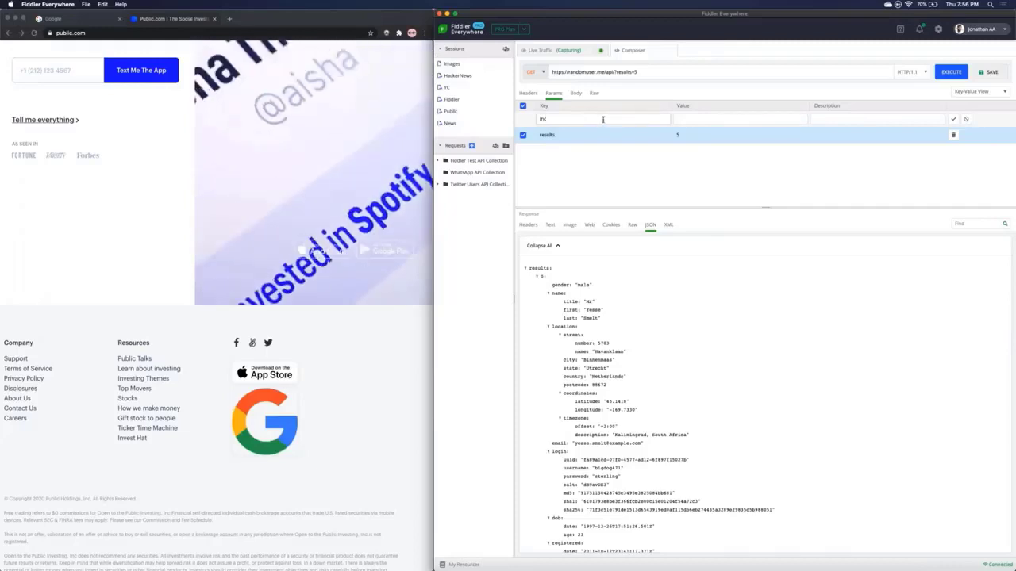
# Step: Add the parameter inc=gender,name,nat and review the trimmed JSON for five users
pyautogui.click(691, 118)
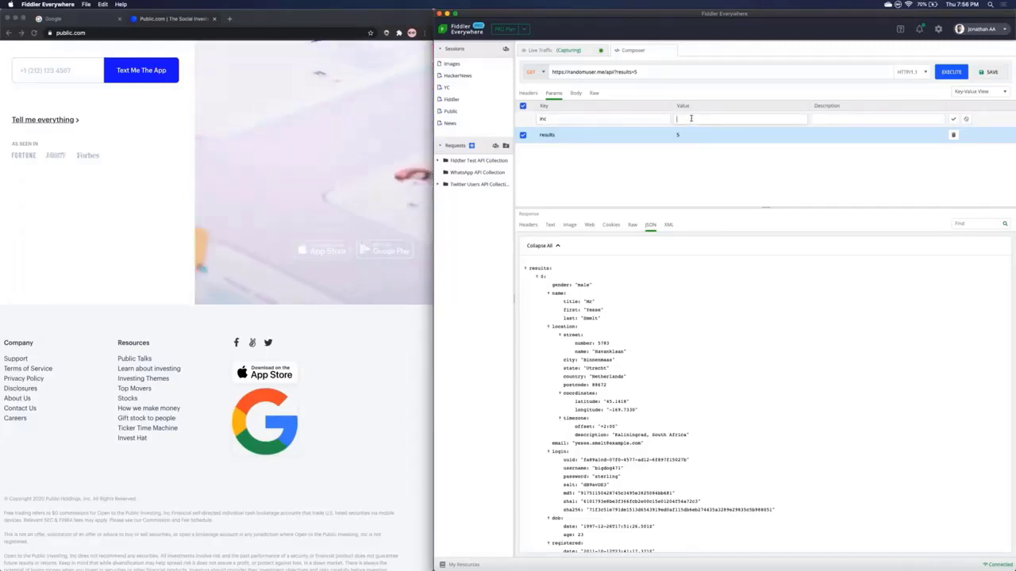
pyautogui.write('gende')
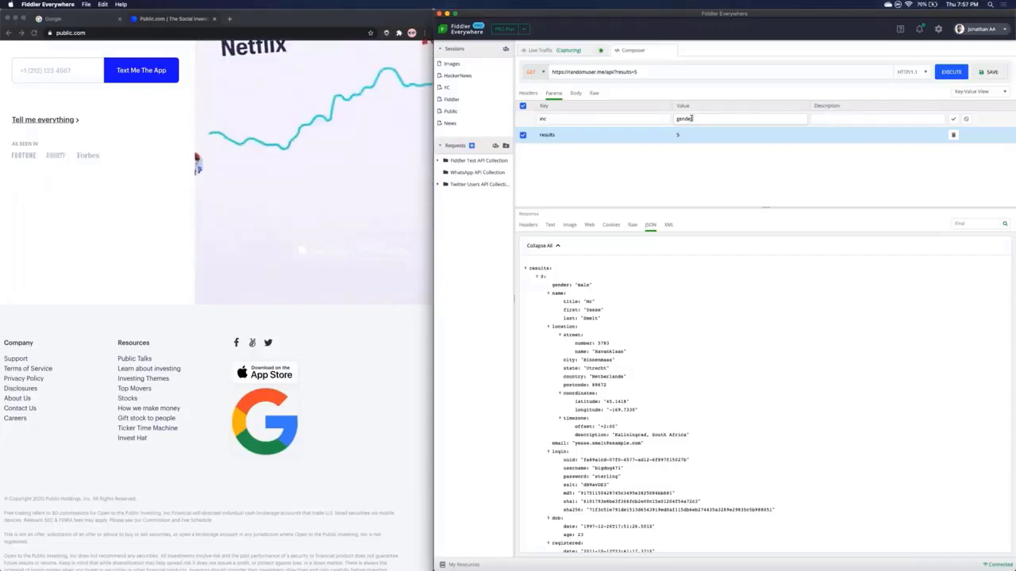
pyautogui.write('r,name,nat')
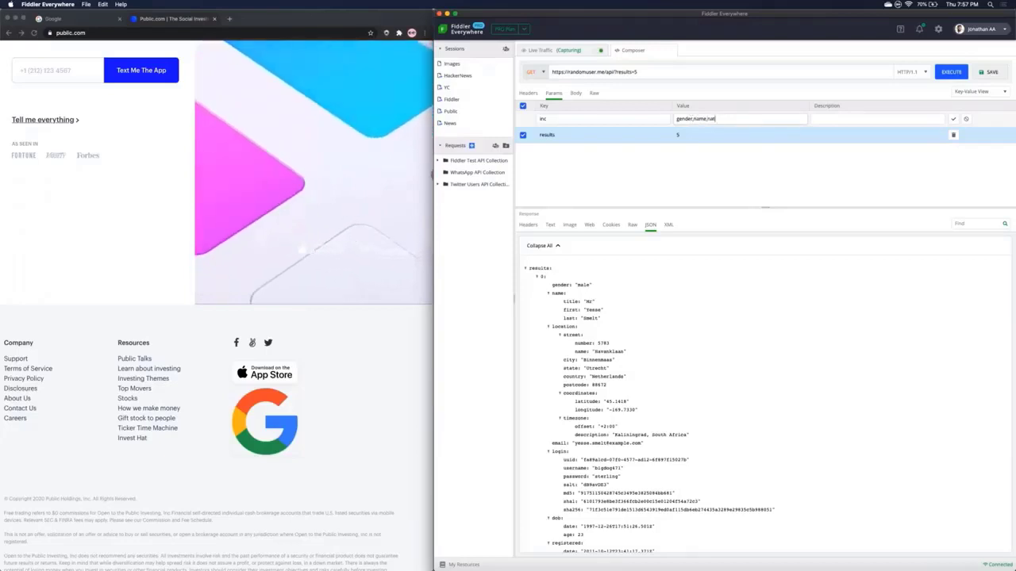
pyautogui.click(953, 119)
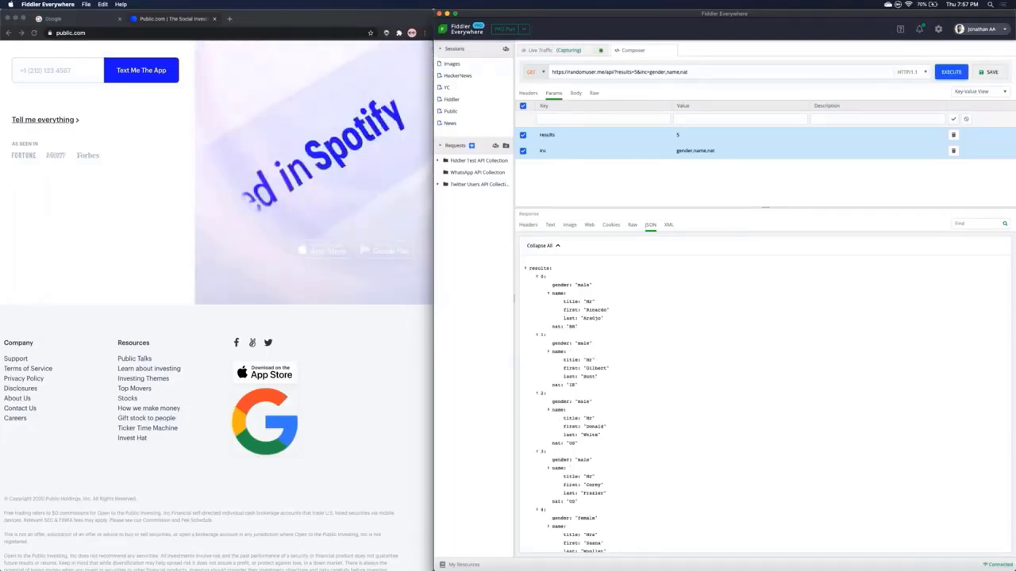
pyautogui.scroll(-3, 762, 397)
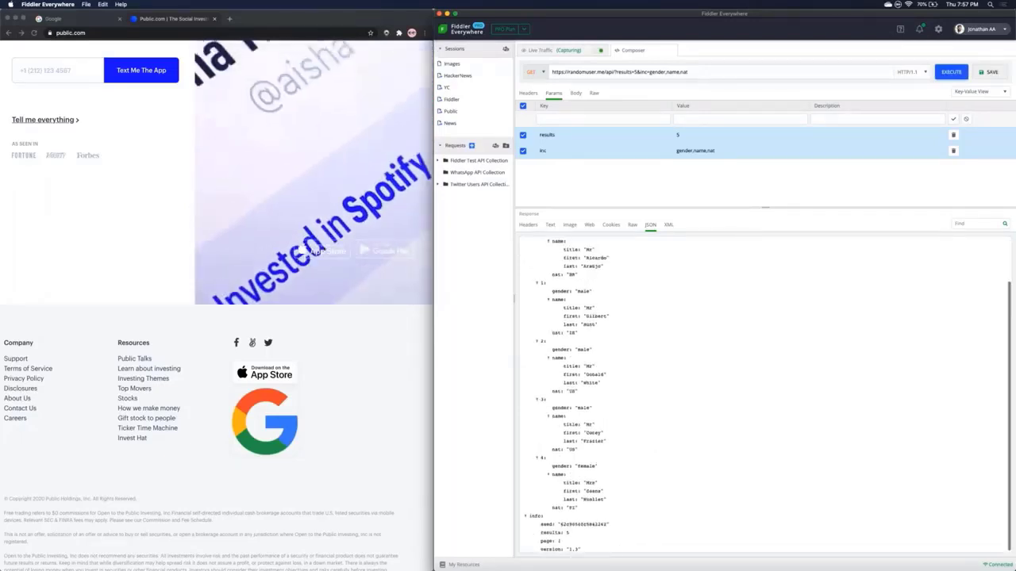
pyautogui.scroll(3, 561, 285)
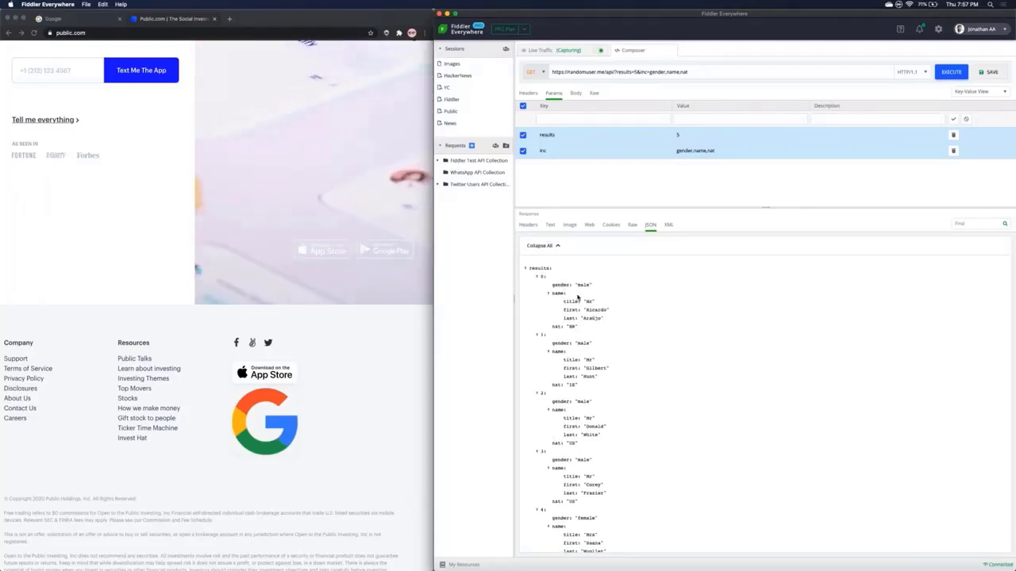
pyautogui.scroll(-3, 579, 352)
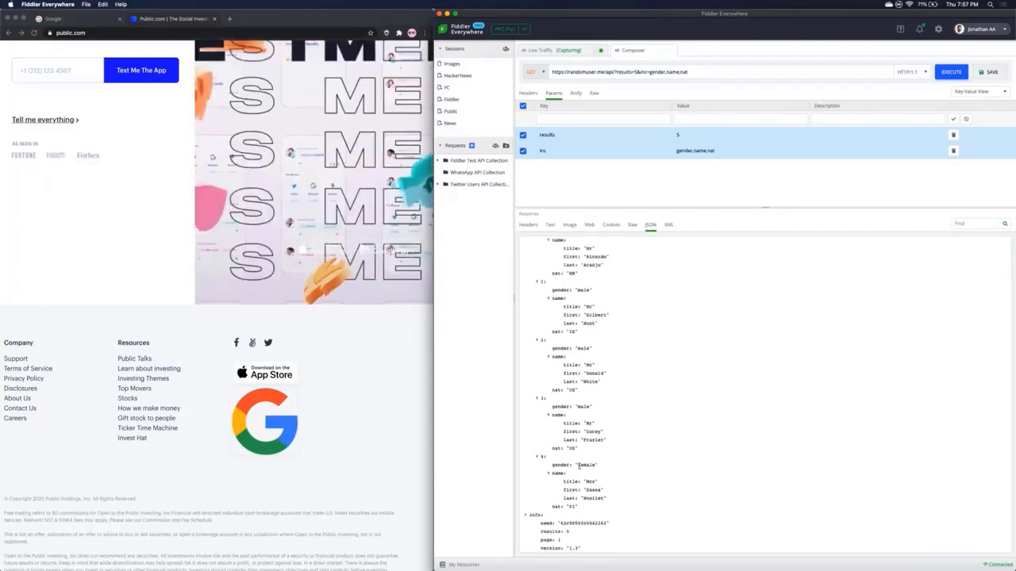
pyautogui.scroll(3, 764, 396)
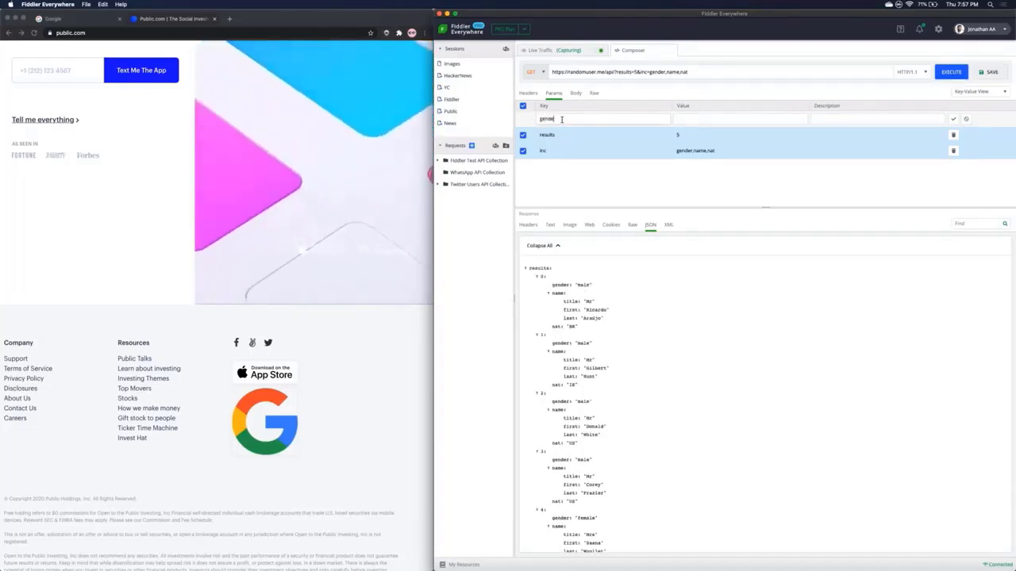
# Step: Add gender=female and resend the request to get only female users
pyautogui.write('female')
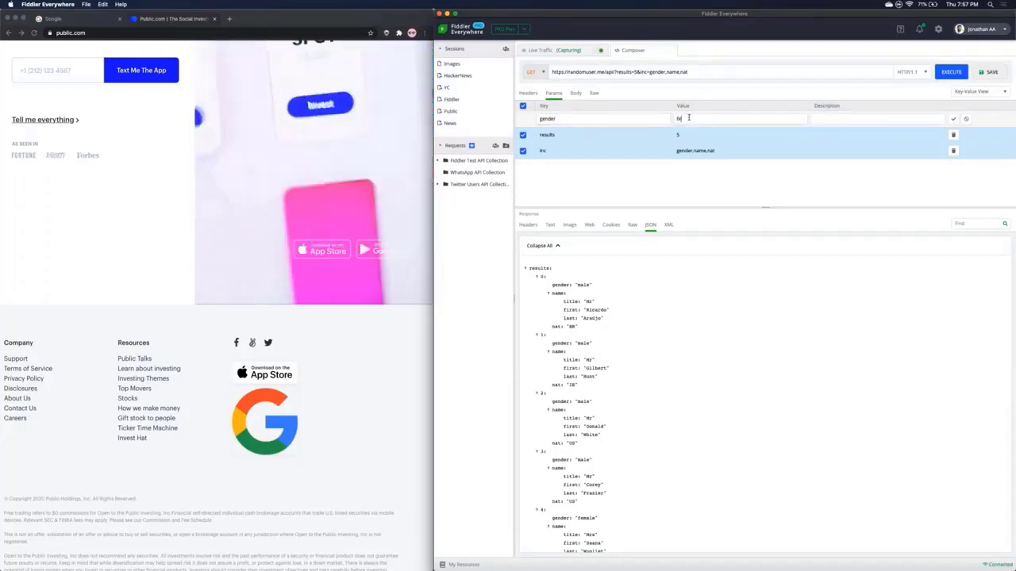
pyautogui.click(953, 119)
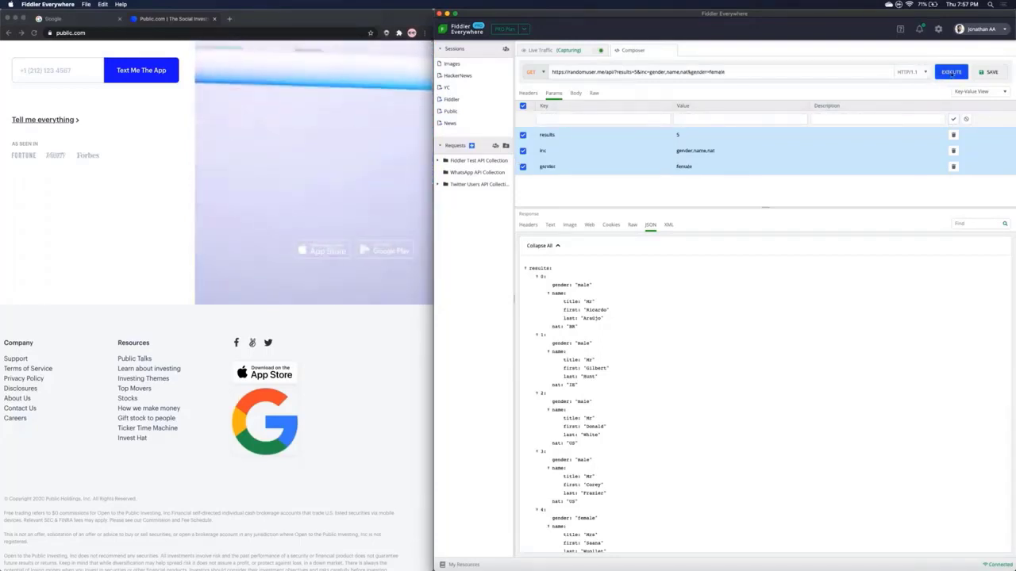
pyautogui.click(952, 72)
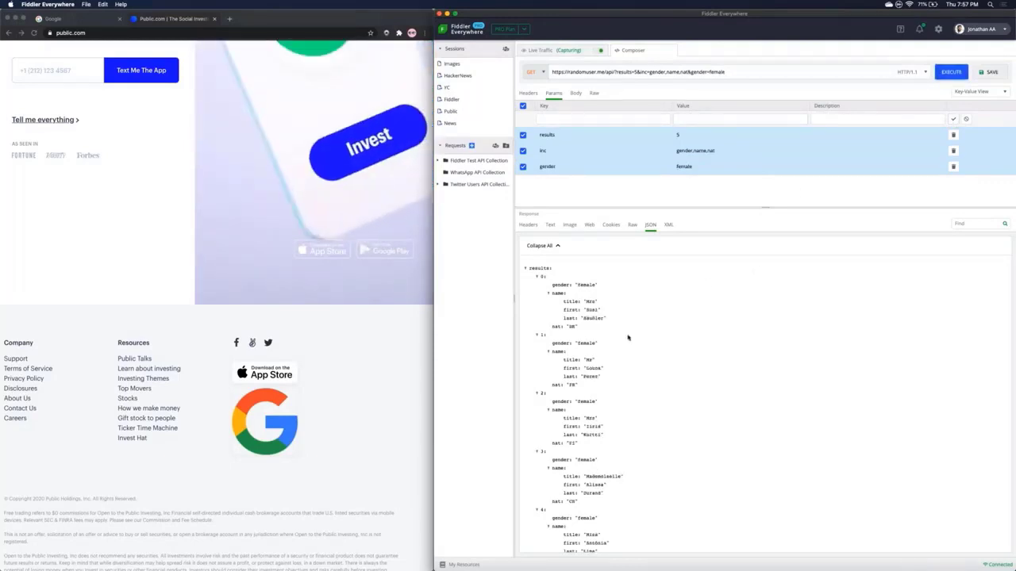
pyautogui.scroll(-3, 628, 338)
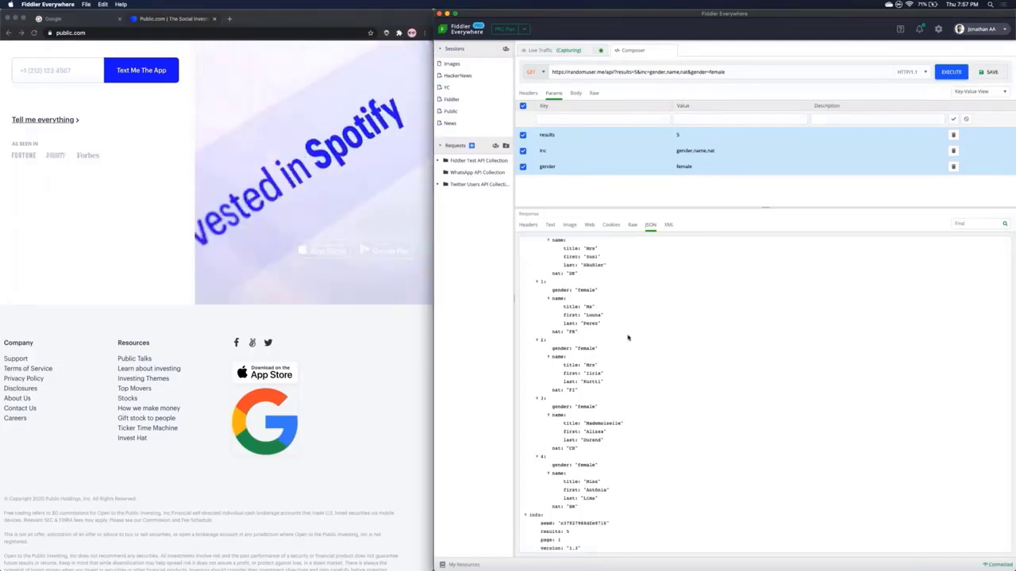
pyautogui.scroll(5, 623, 334)
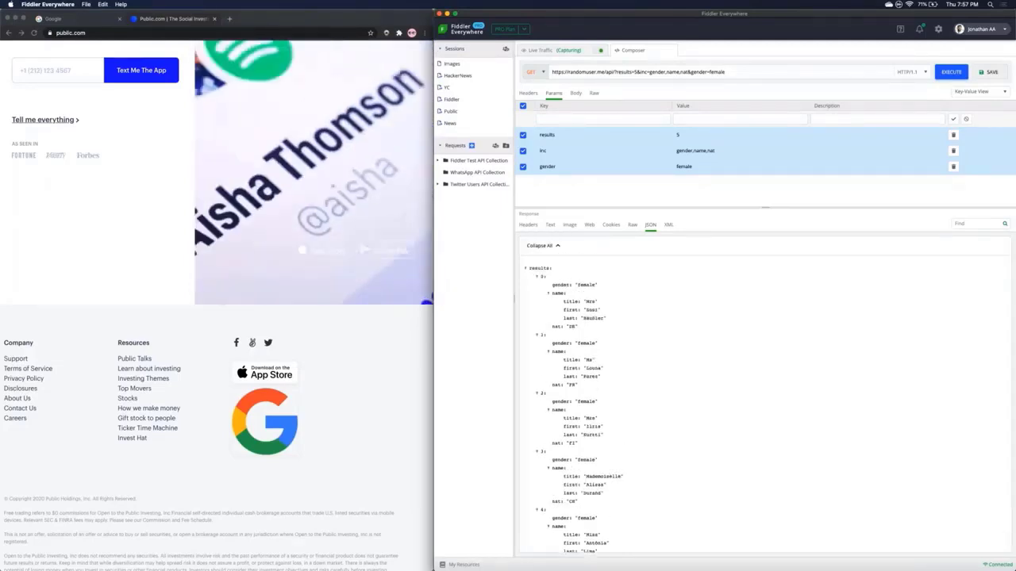
# Step: Disable gender=female, add nat=US,GB and resend to get US and GB users
pyautogui.click(522, 166)
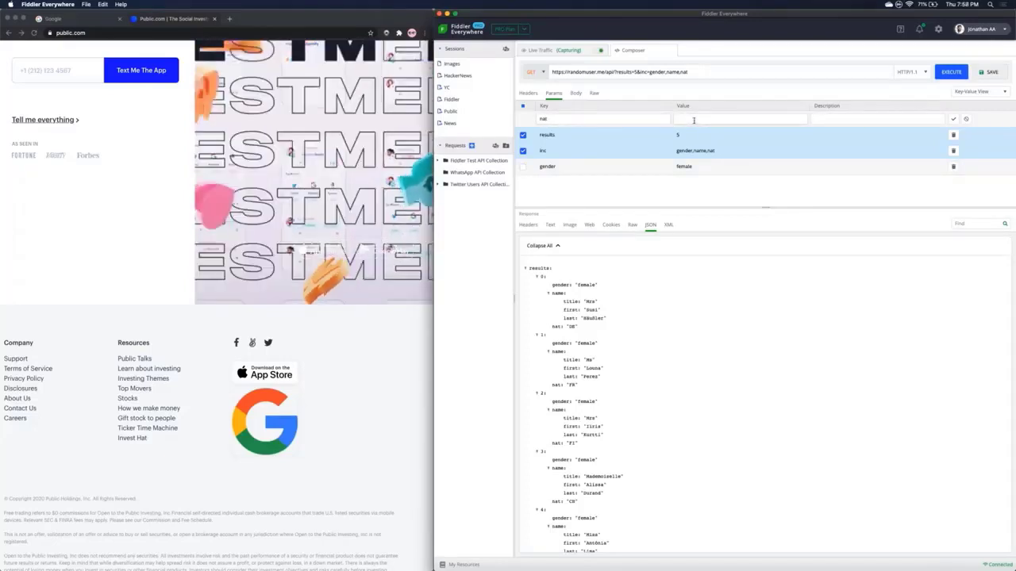
pyautogui.write('US,GB')
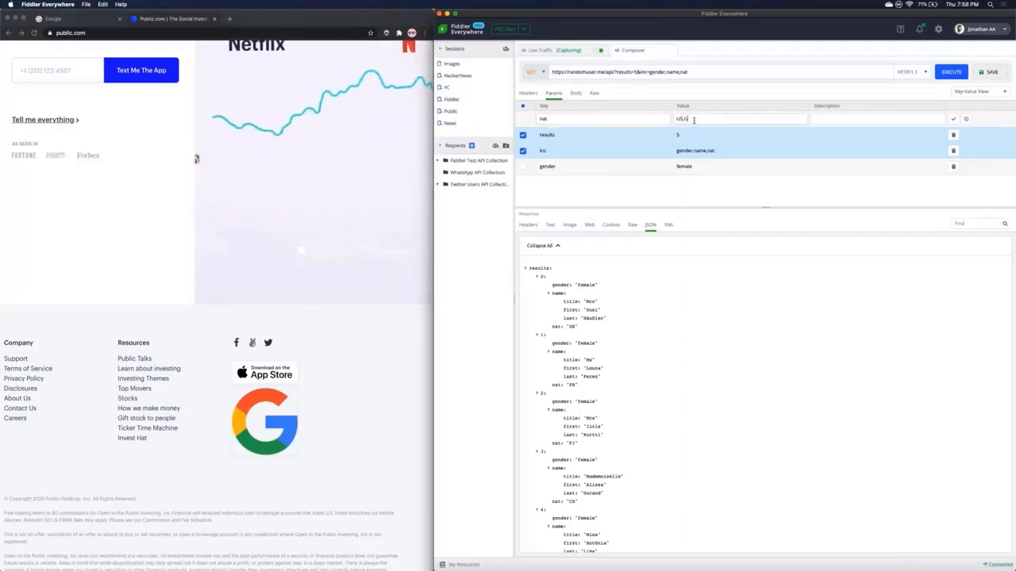
pyautogui.click(953, 119)
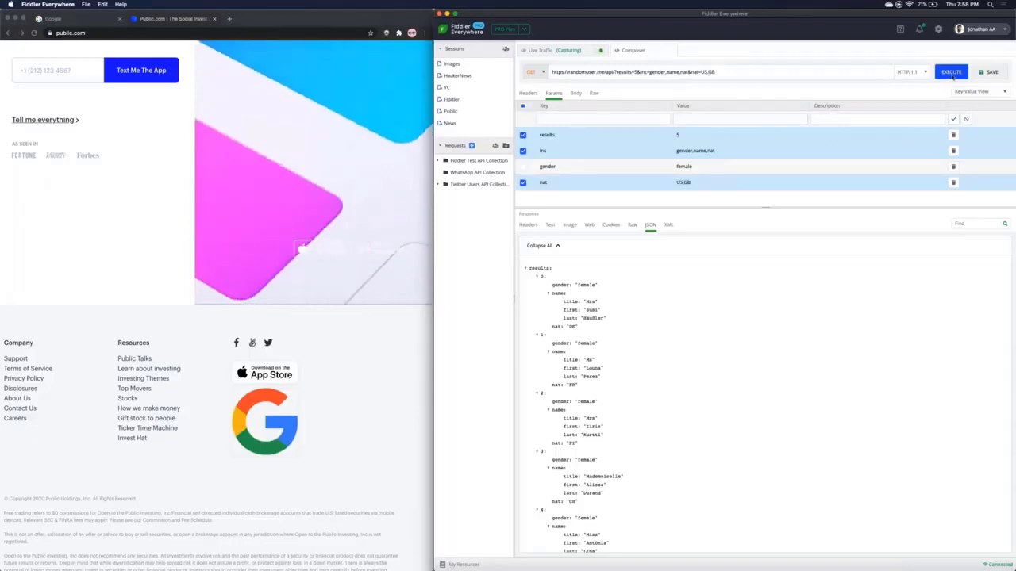
pyautogui.click(950, 72)
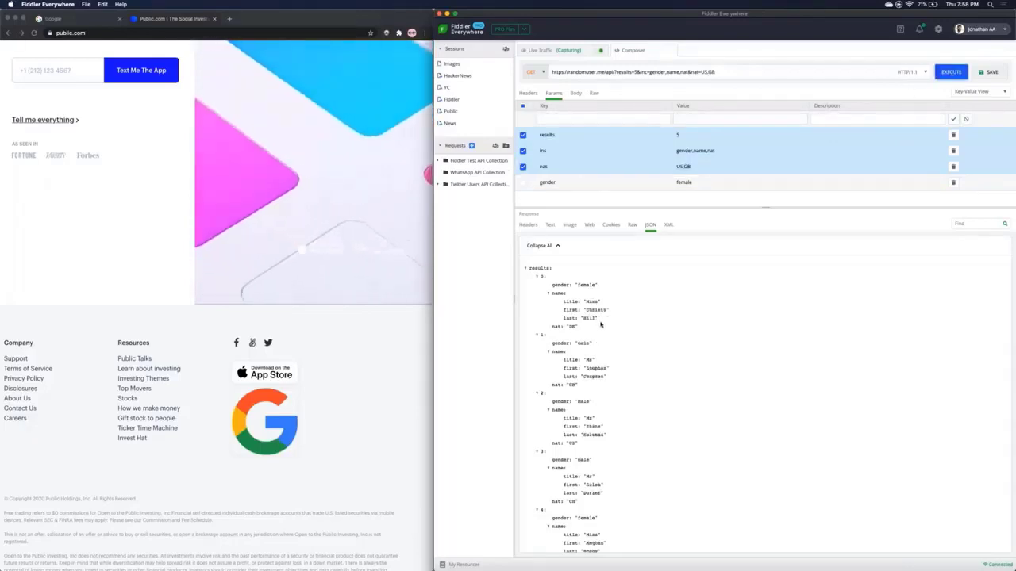
pyautogui.scroll(-2, 597, 324)
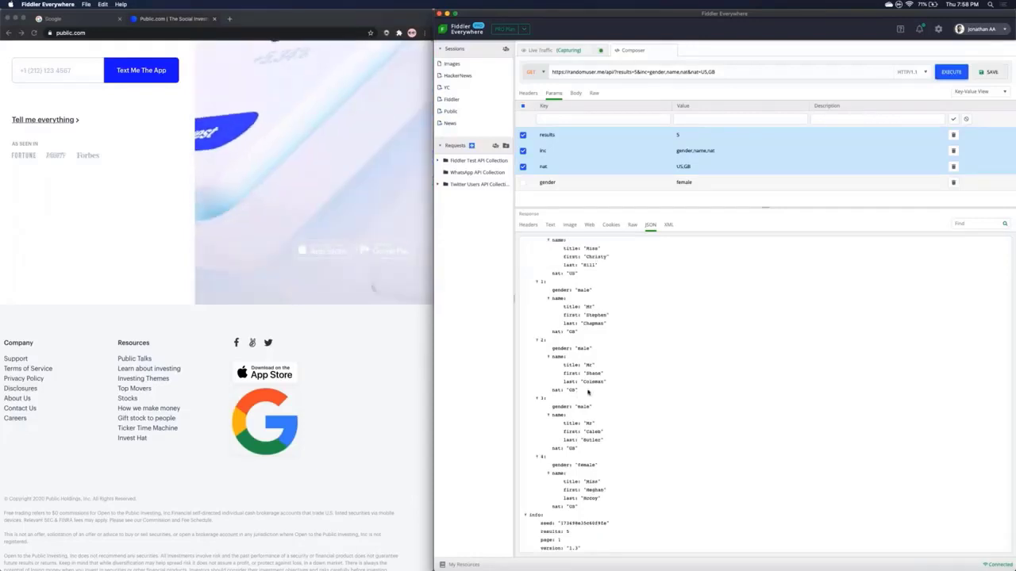
pyautogui.scroll(2, 588, 392)
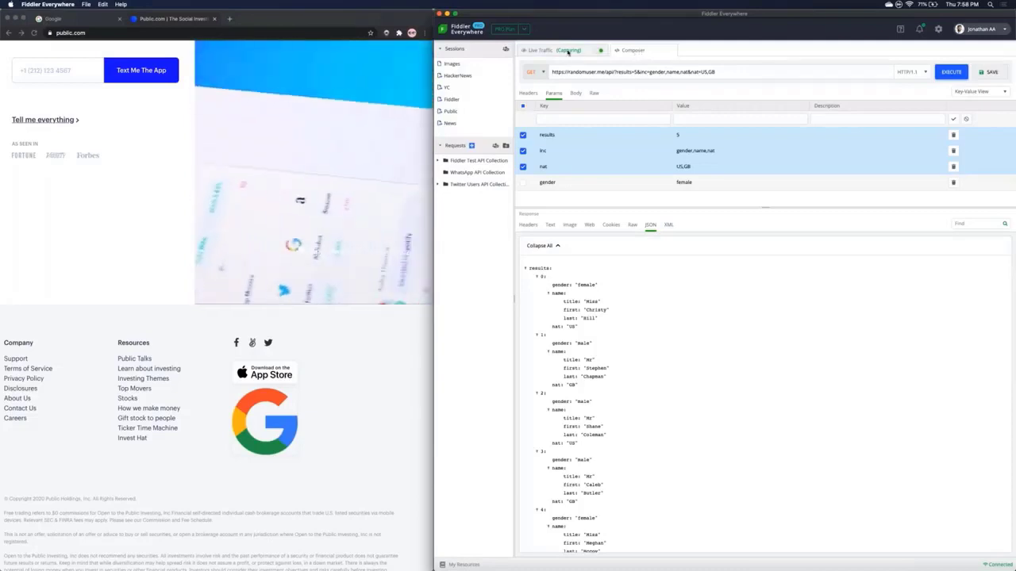
# Step: Return to Live Traffic with Inspectors showing headers, scrolling the list to the Host column
pyautogui.click(567, 51)
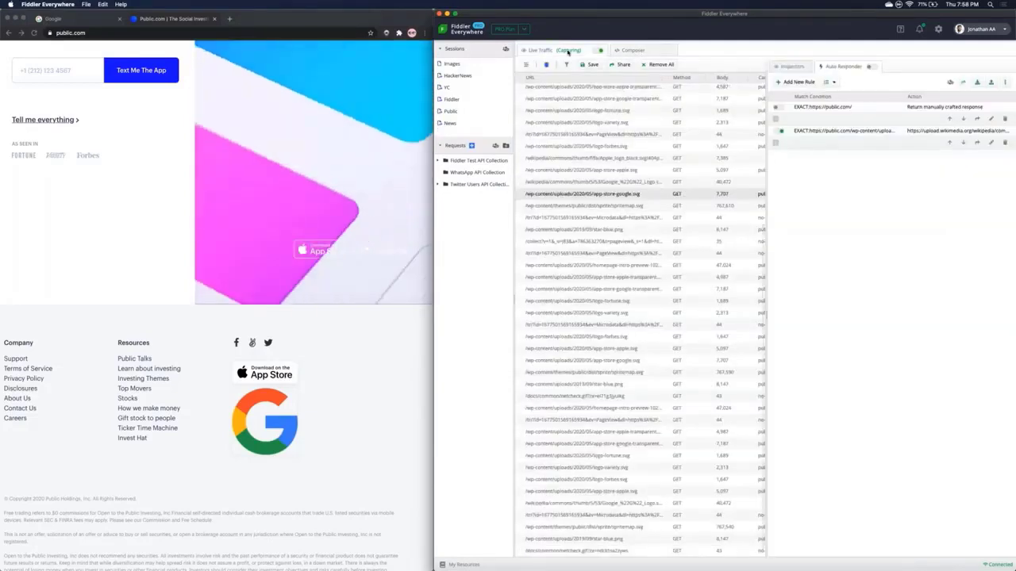
pyautogui.click(792, 68)
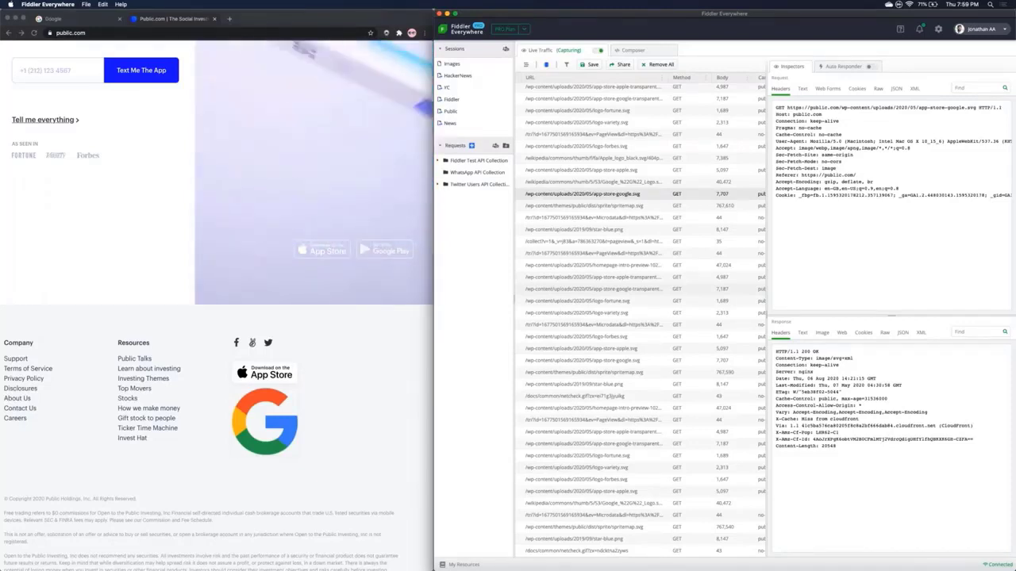
pyautogui.hscroll(-5, 592, 273)
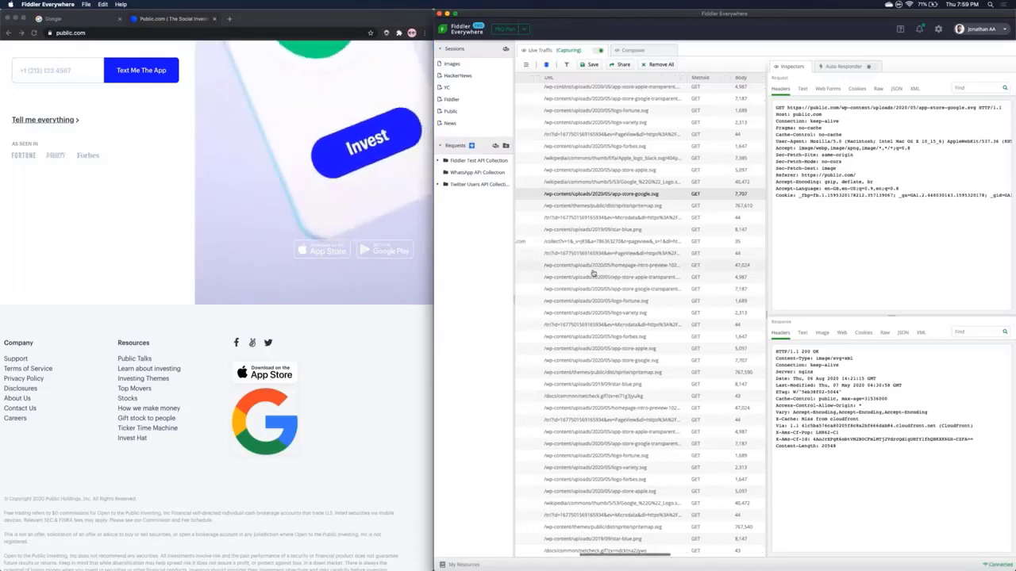
pyautogui.hscroll(-5, 592, 272)
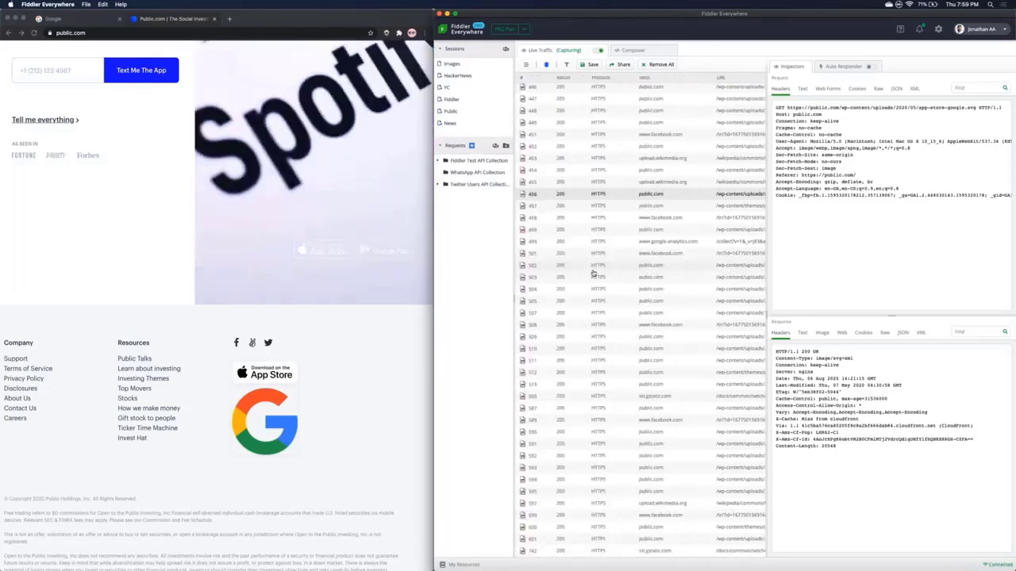
pyautogui.scroll(10, 592, 273)
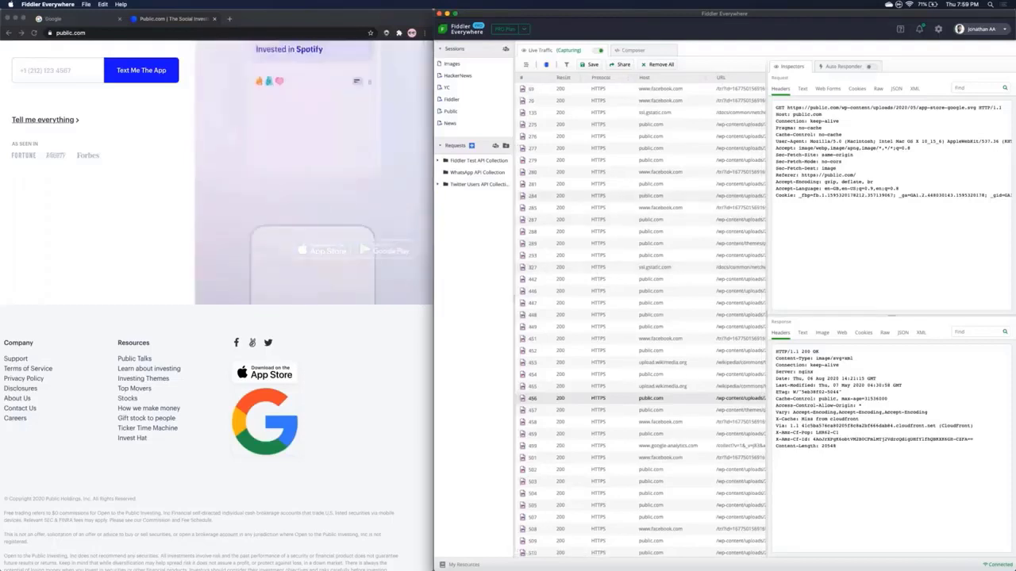
# Step: Clear the Content-Type 'image' filter and scroll the session list back to the # column
pyautogui.hscroll(10, 680, 82)
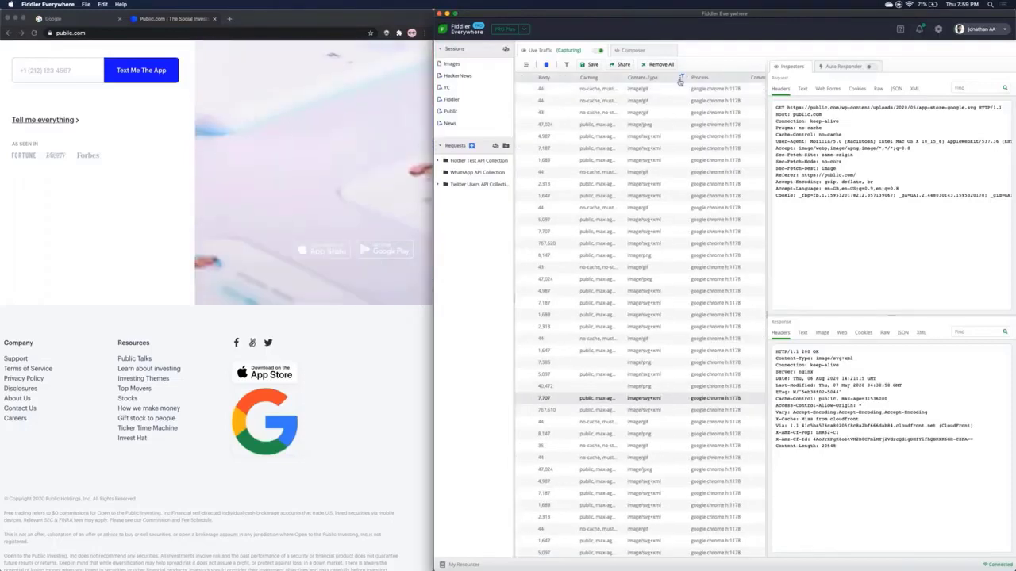
pyautogui.click(680, 79)
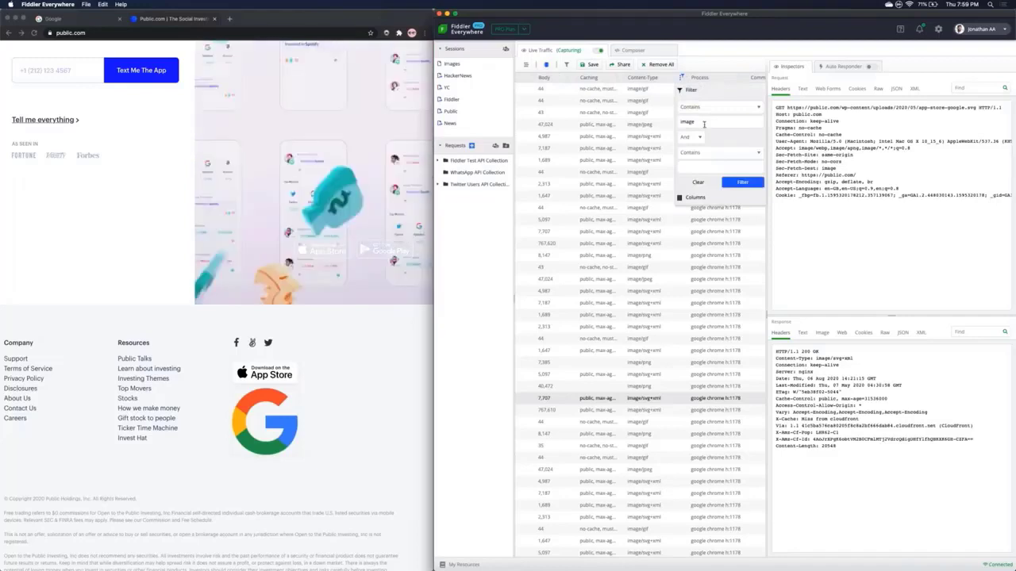
pyautogui.click(699, 181)
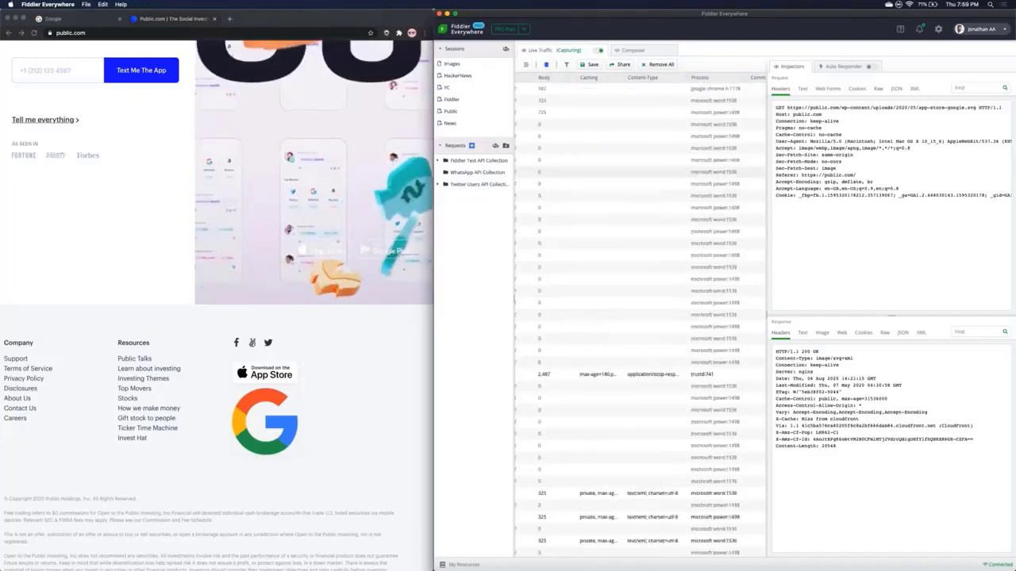
pyautogui.hscroll(-10, 699, 182)
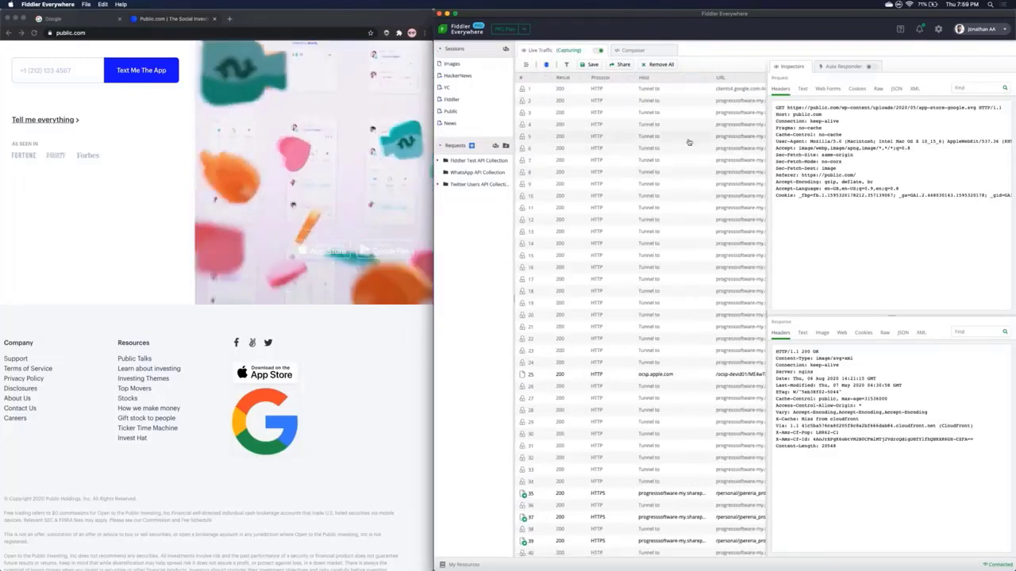
pyautogui.hscroll(-3, 689, 141)
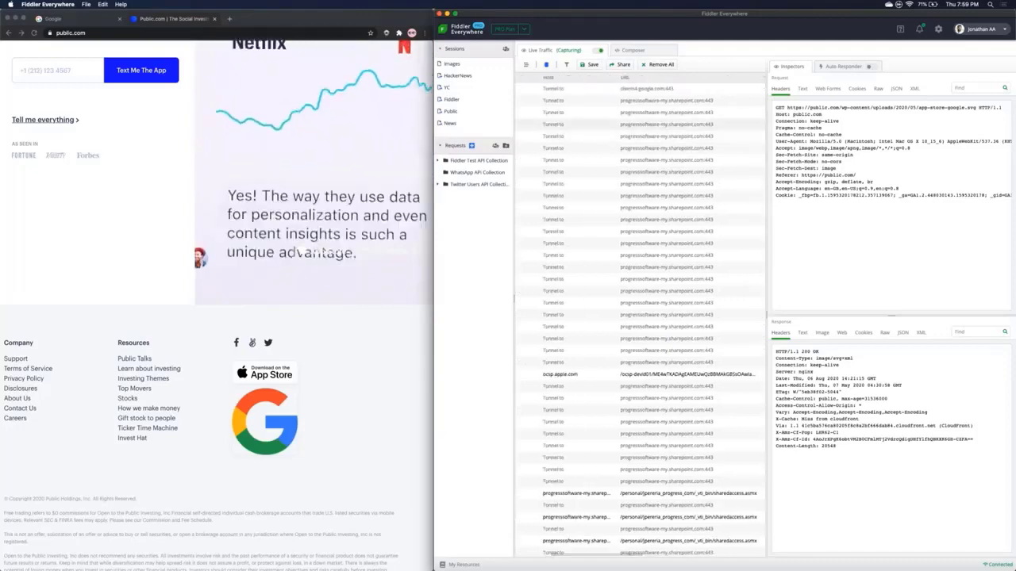
pyautogui.hscroll(-3, 689, 141)
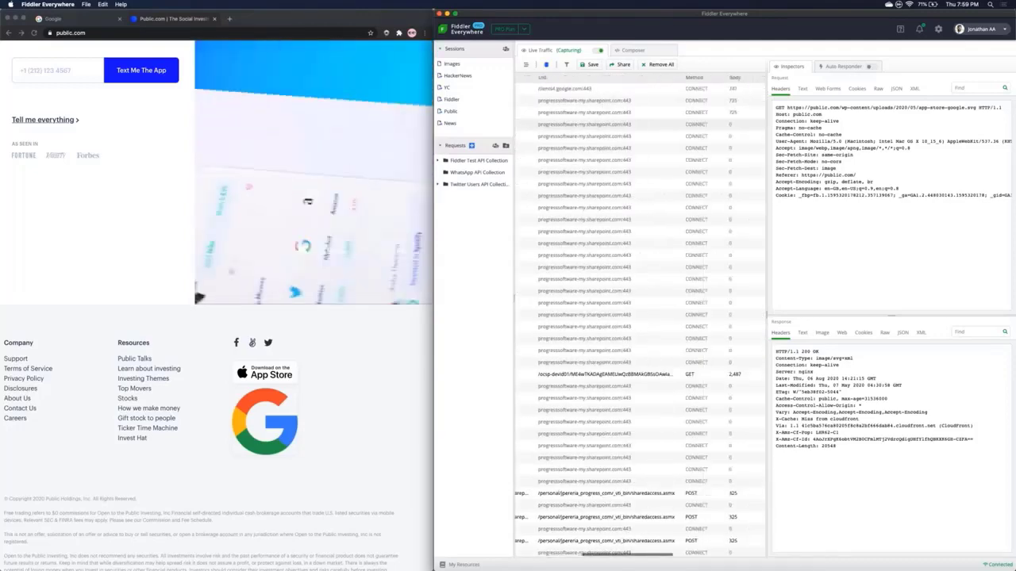
pyautogui.scroll(-10, 641, 317)
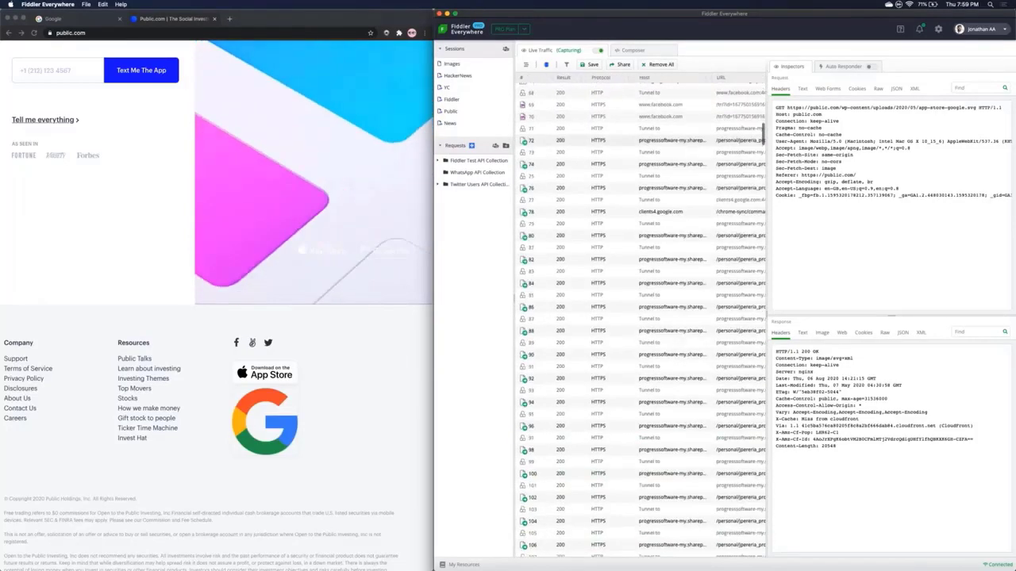
pyautogui.scroll(1, 625, 163)
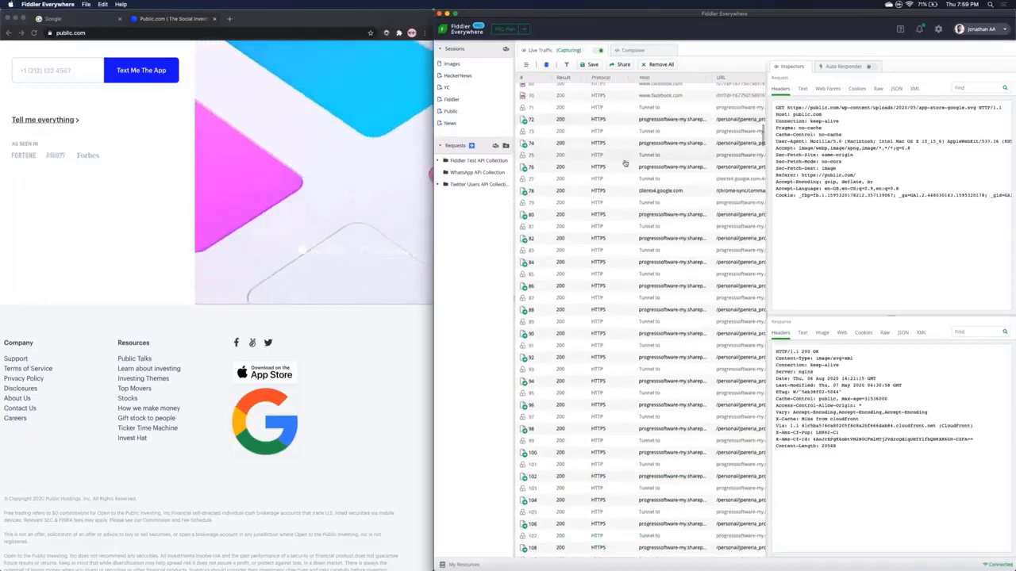
# Step: Filter the Host column to show only sessions containing 'publ' (public.com)
pyautogui.click(705, 79)
pyautogui.click(718, 121)
pyautogui.write('public')
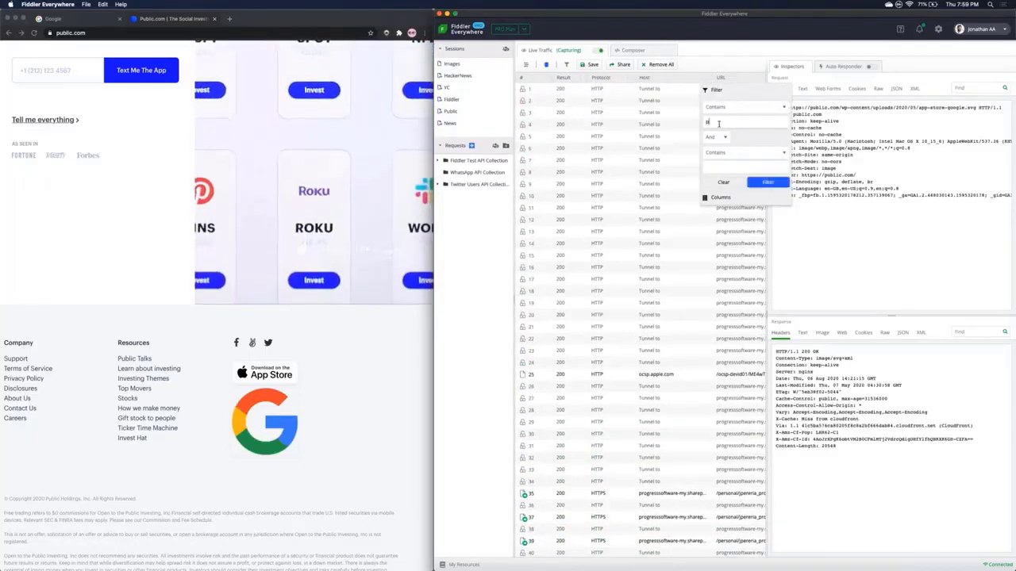
pyautogui.click(766, 183)
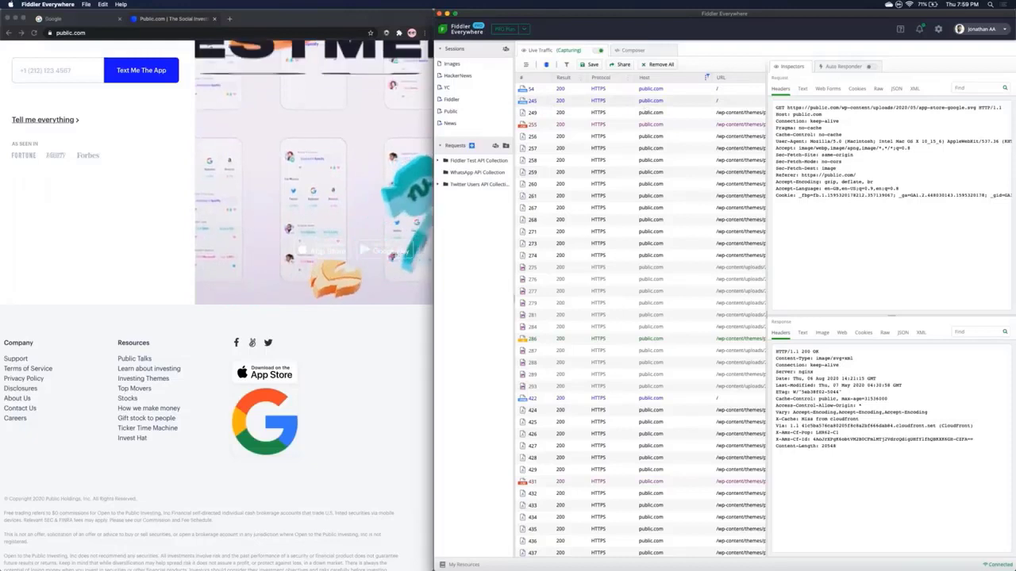
# Step: Dismiss the session context menu and select all public.com sessions with Cmd+A
pyautogui.rightClick(650, 102)
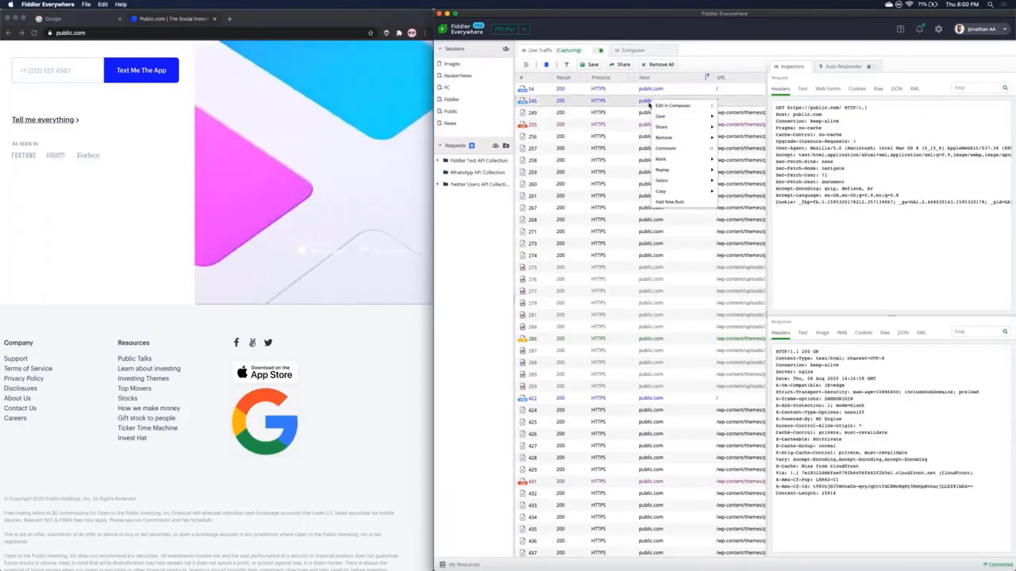
pyautogui.moveTo(660, 118)
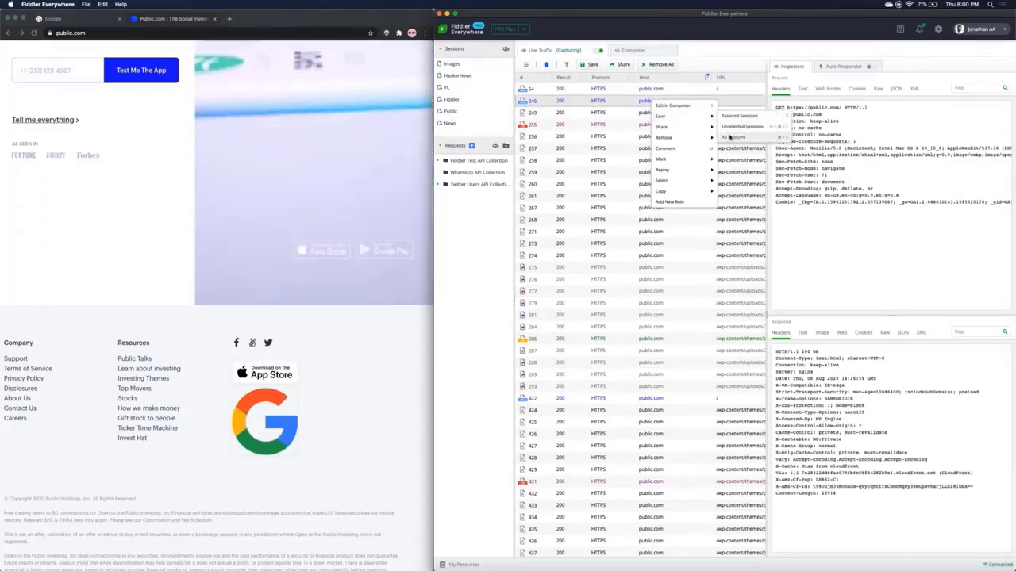
pyautogui.click(608, 152)
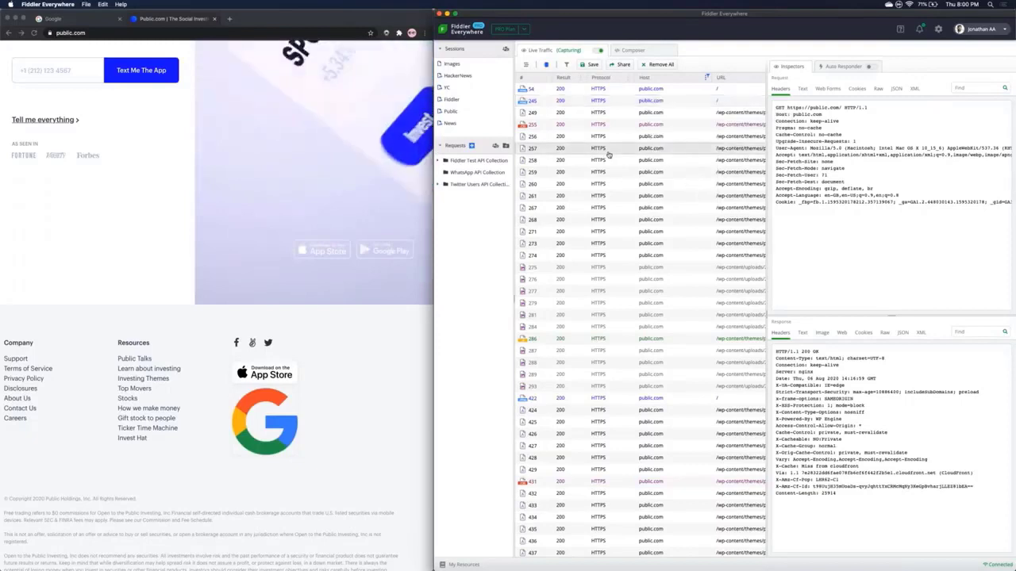
pyautogui.press('super+a')
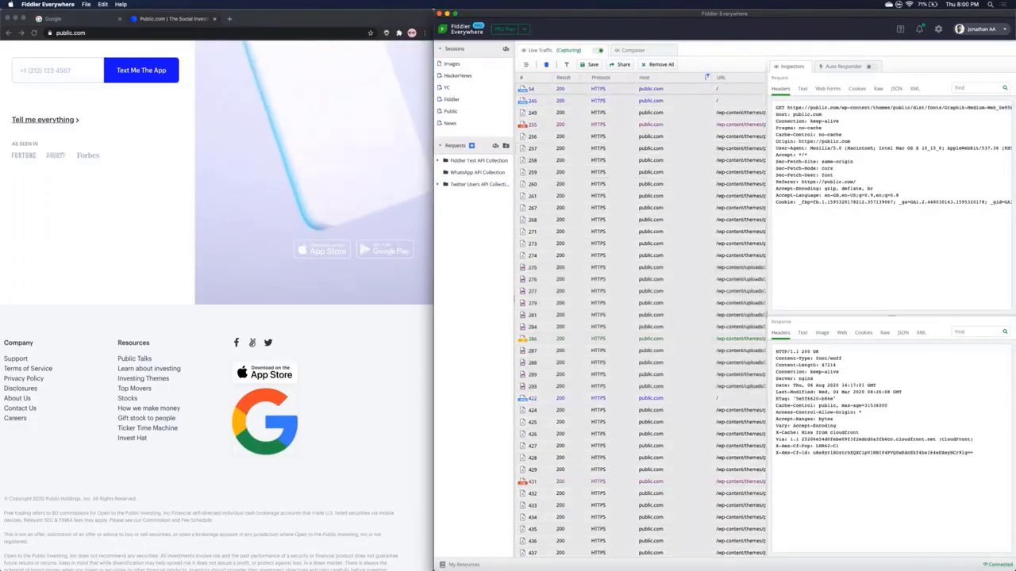
# Step: Save all the captured public.com requests as a new session named 'Public Test'
pyautogui.rightClick(646, 93)
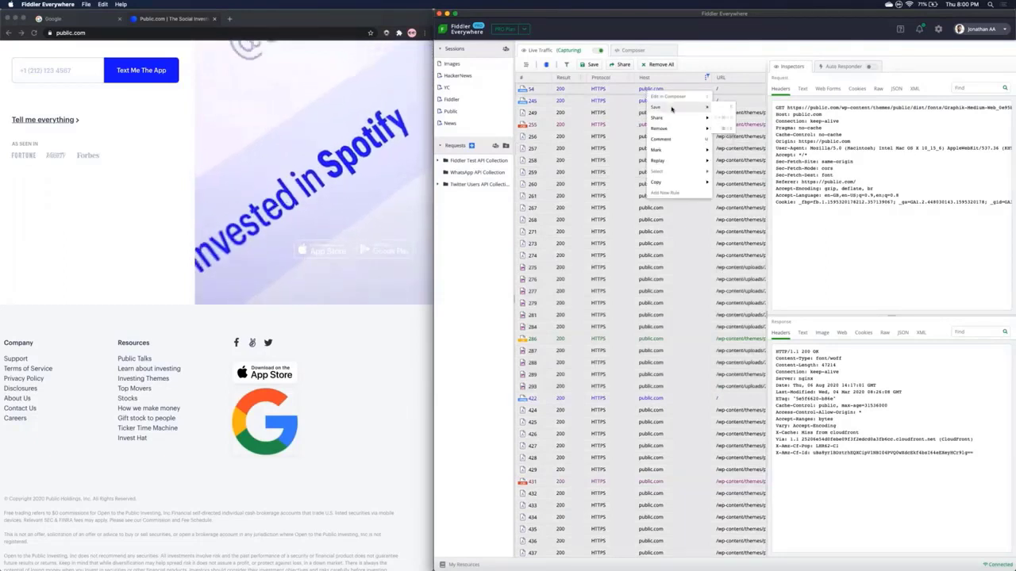
pyautogui.click(726, 107)
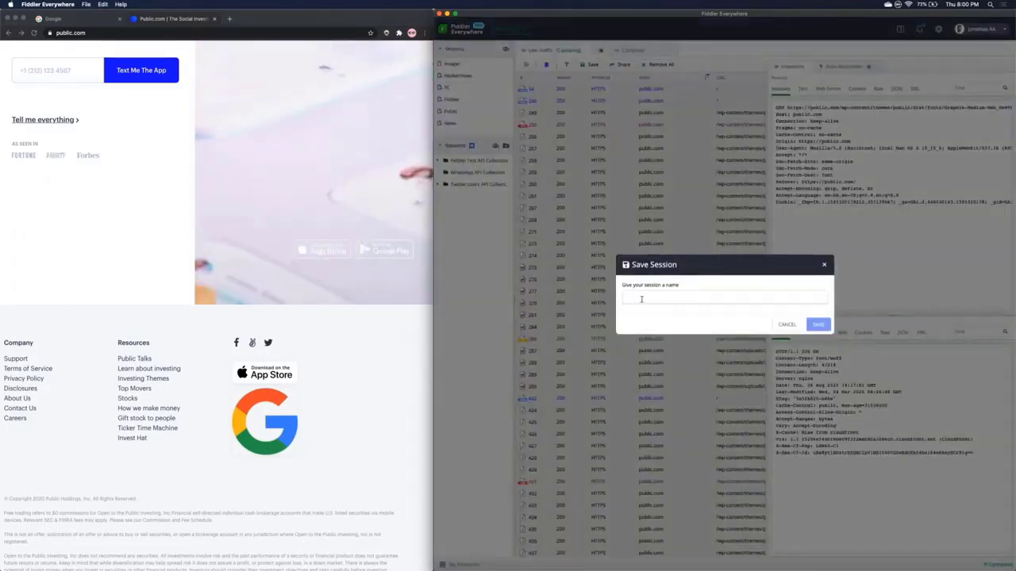
pyautogui.write('Pu')
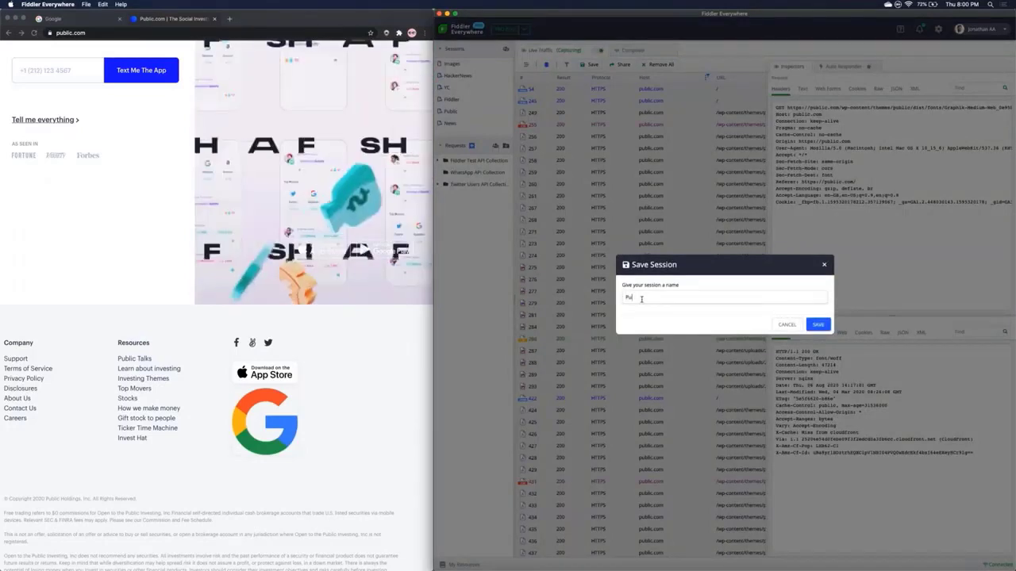
pyautogui.write('blic-')
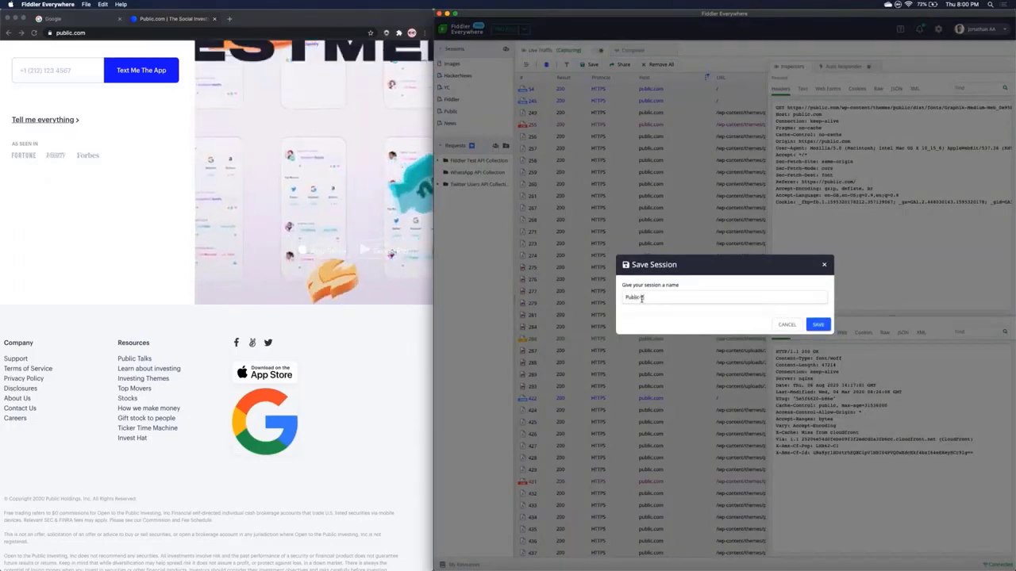
pyautogui.write(' Te')
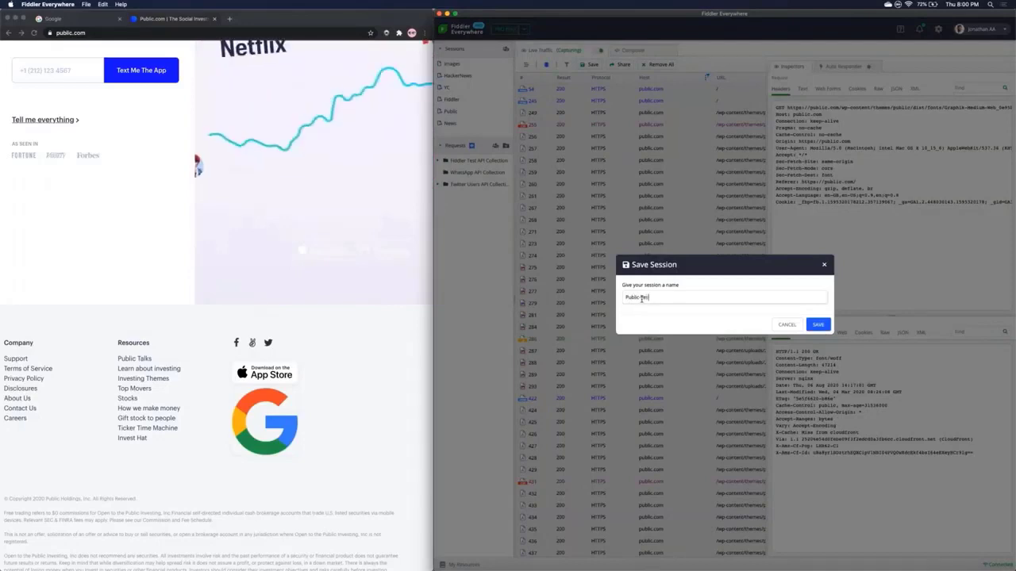
pyautogui.click(818, 324)
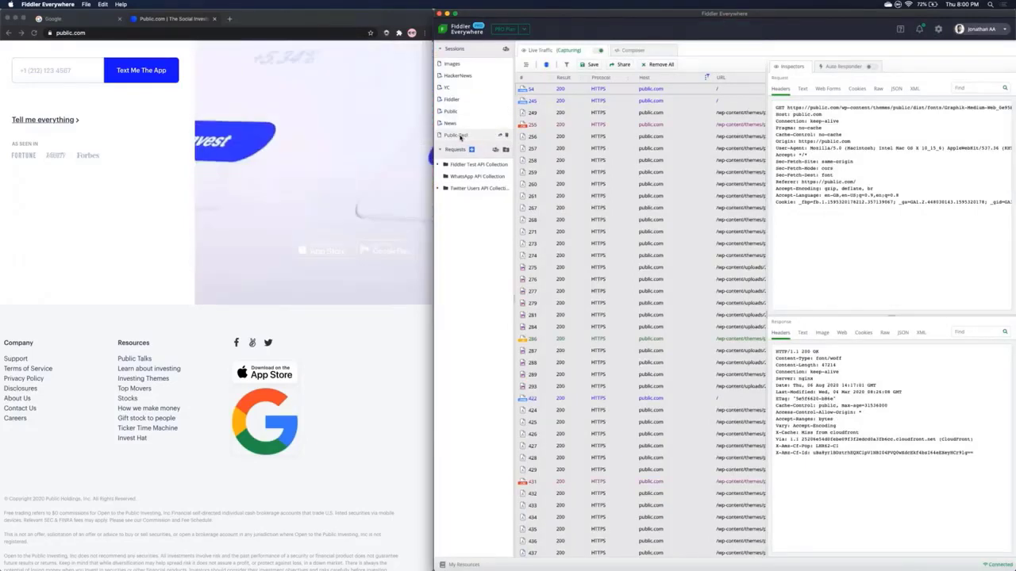
# Step: Open the saved Public Test session and bring its request list back to the first row
pyautogui.click(460, 137)
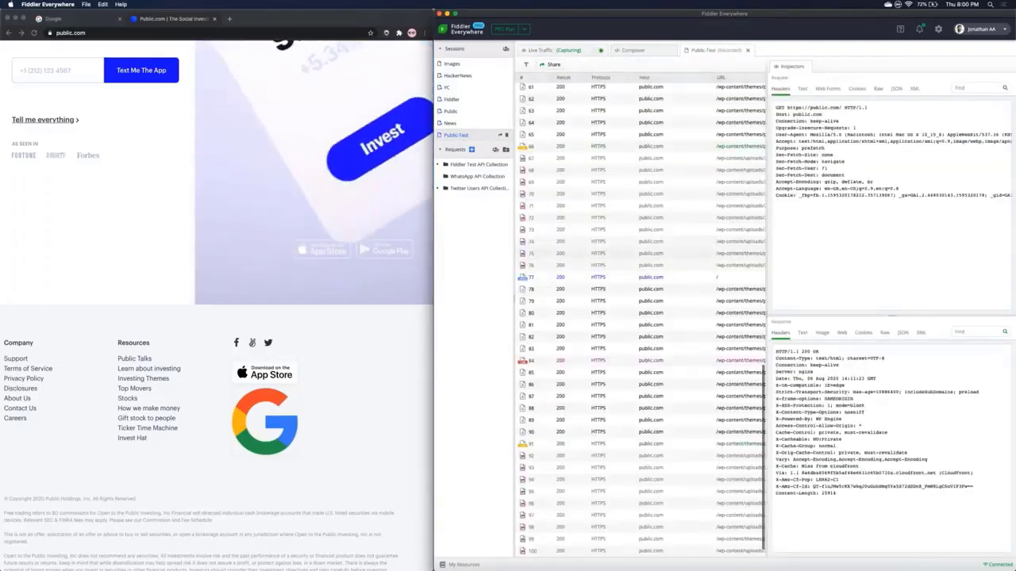
pyautogui.scroll(5, 738, 334)
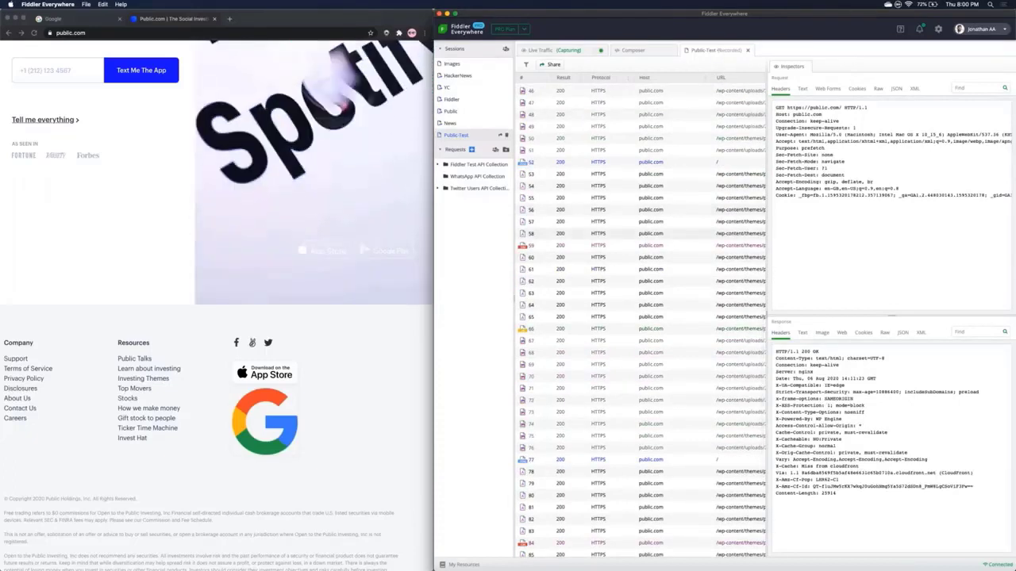
pyautogui.scroll(15, 643, 318)
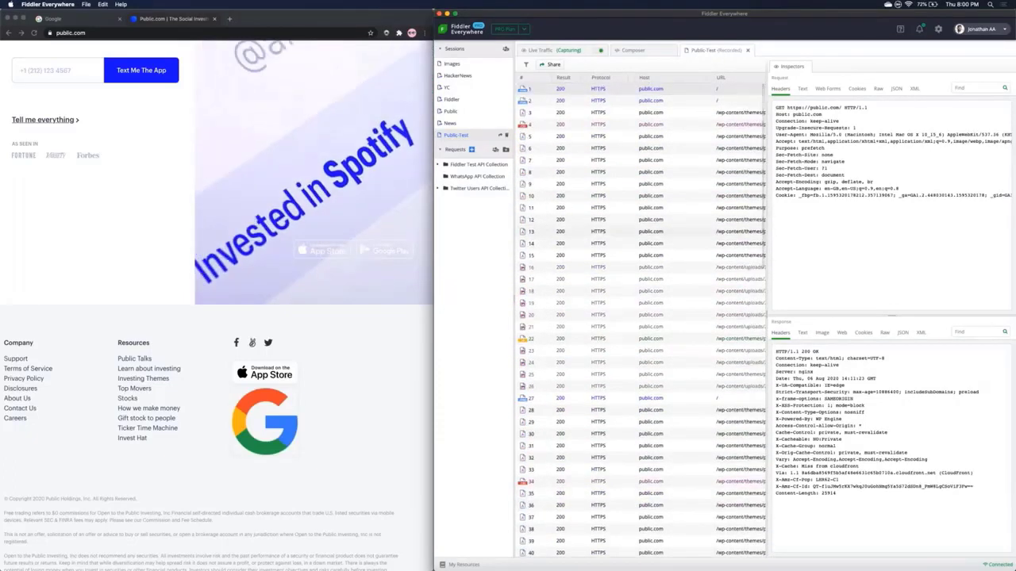
# Step: Add the comment 'Check this session first' to the session's first request
pyautogui.rightClick(646, 89)
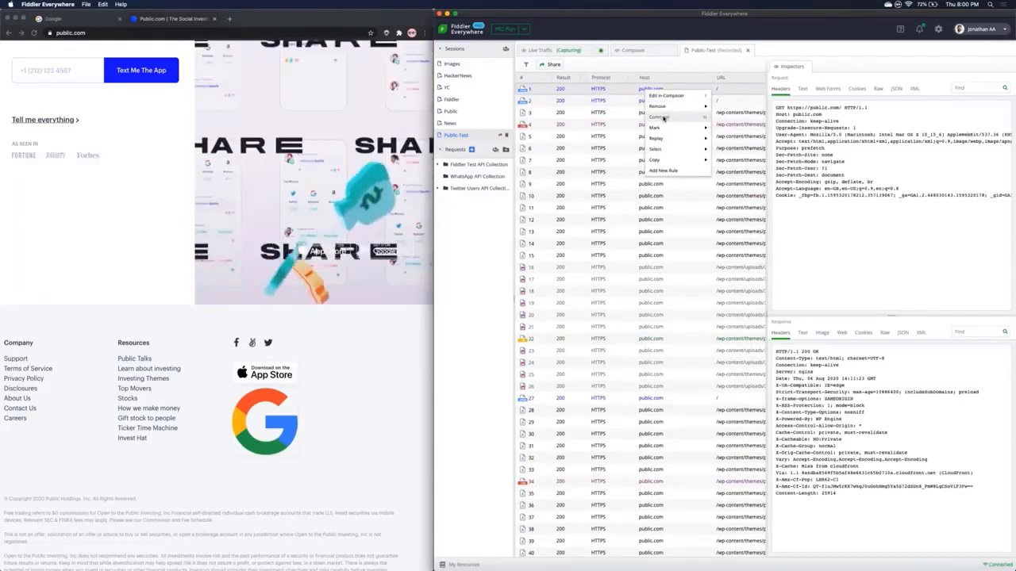
pyautogui.click(660, 117)
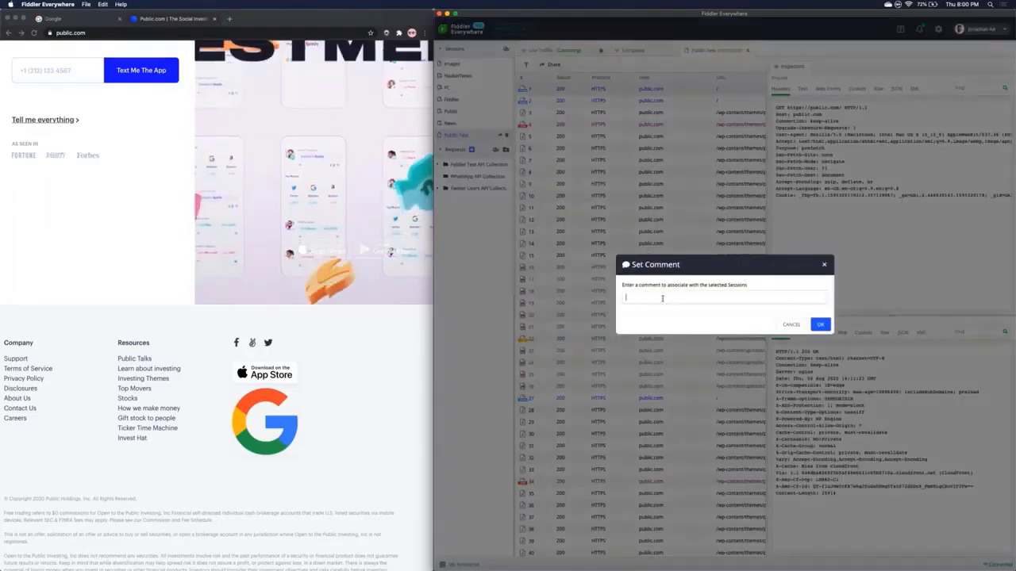
pyautogui.write('Che')
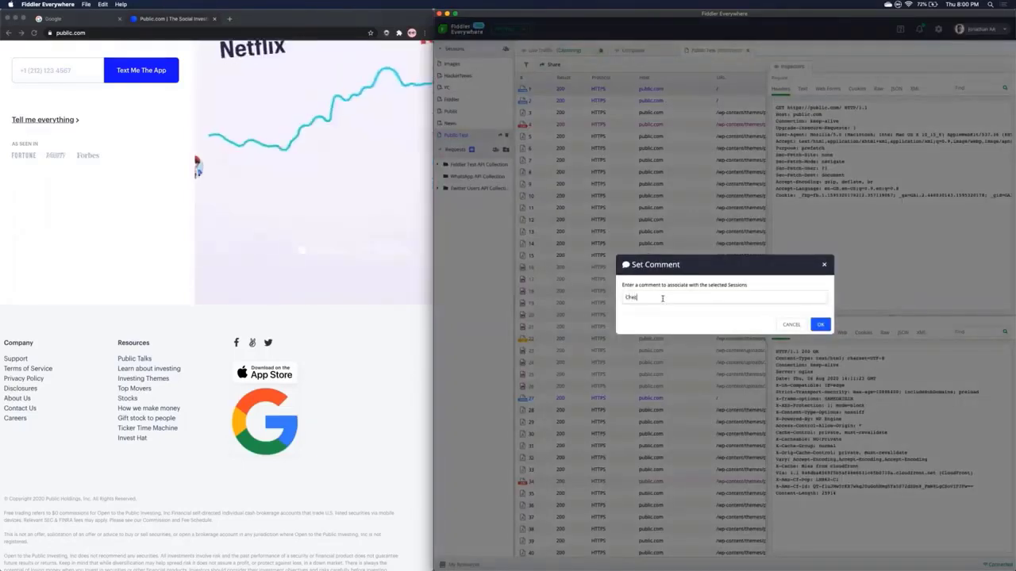
pyautogui.write('ck this session firs')
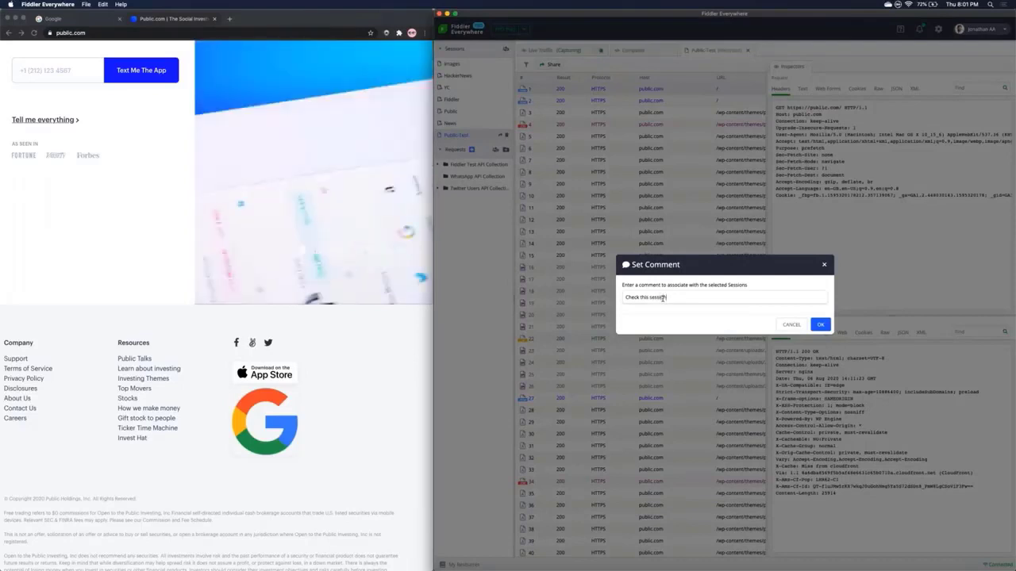
pyautogui.write('t')
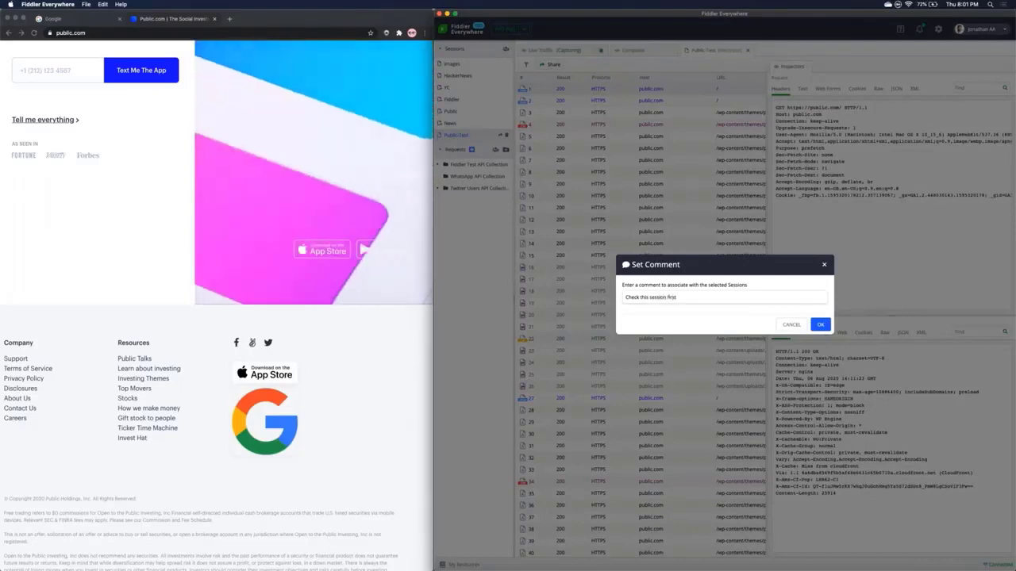
pyautogui.click(821, 326)
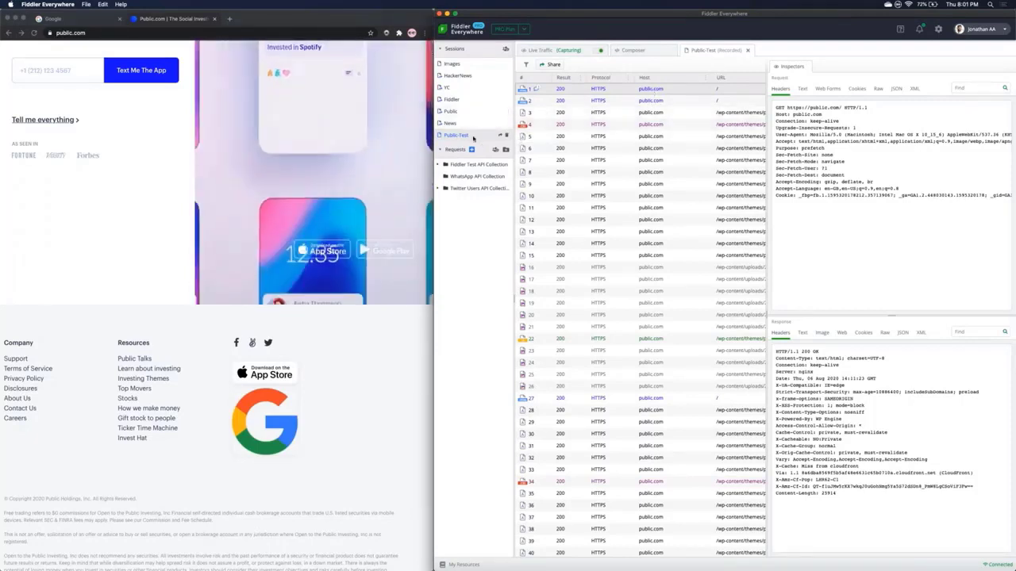
# Step: Share the Public Test session with the recipient's e-mail address, adding the note 'Hey, look at this'
pyautogui.rightClick(467, 136)
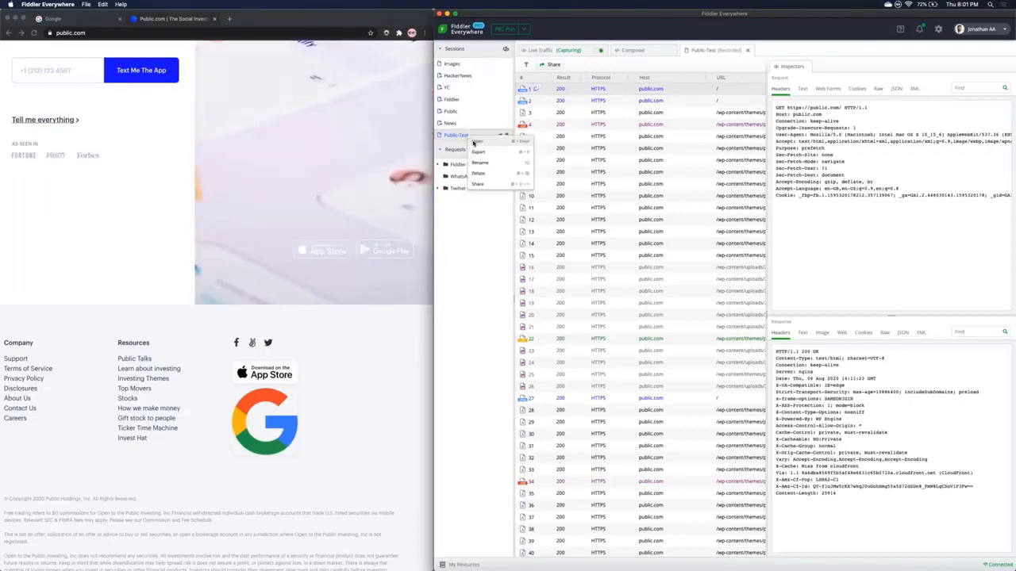
pyautogui.click(479, 185)
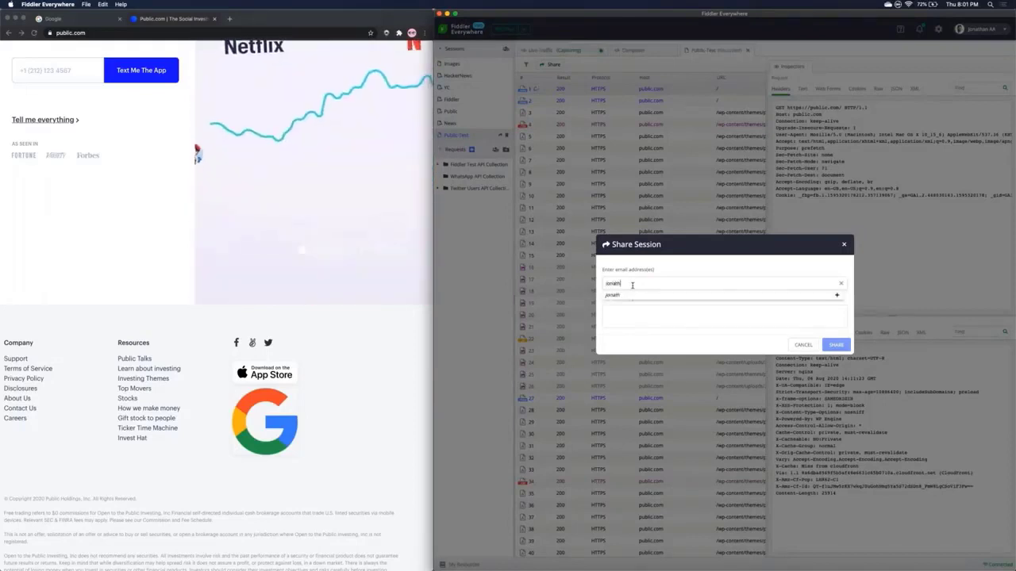
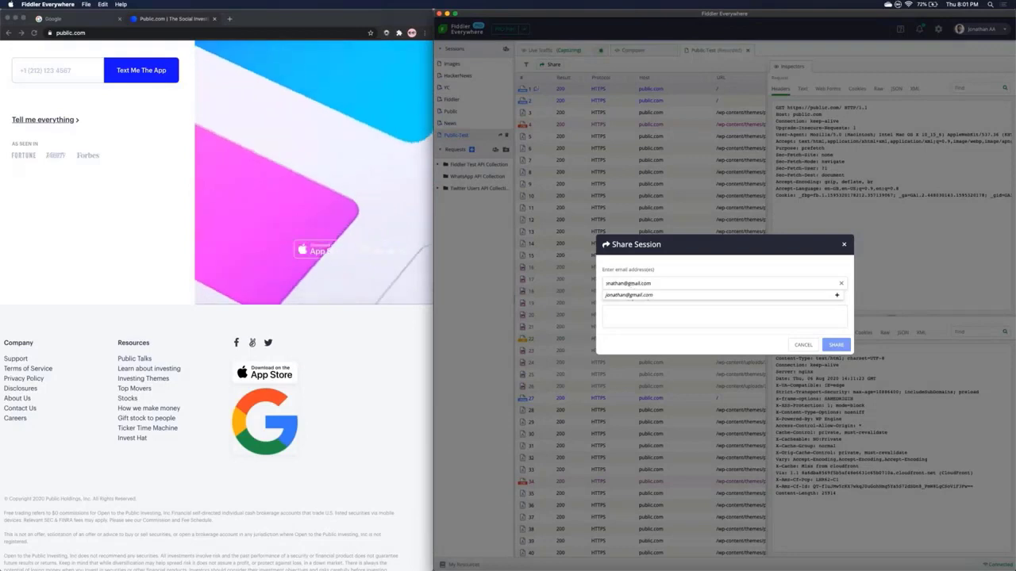
pyautogui.click(631, 313)
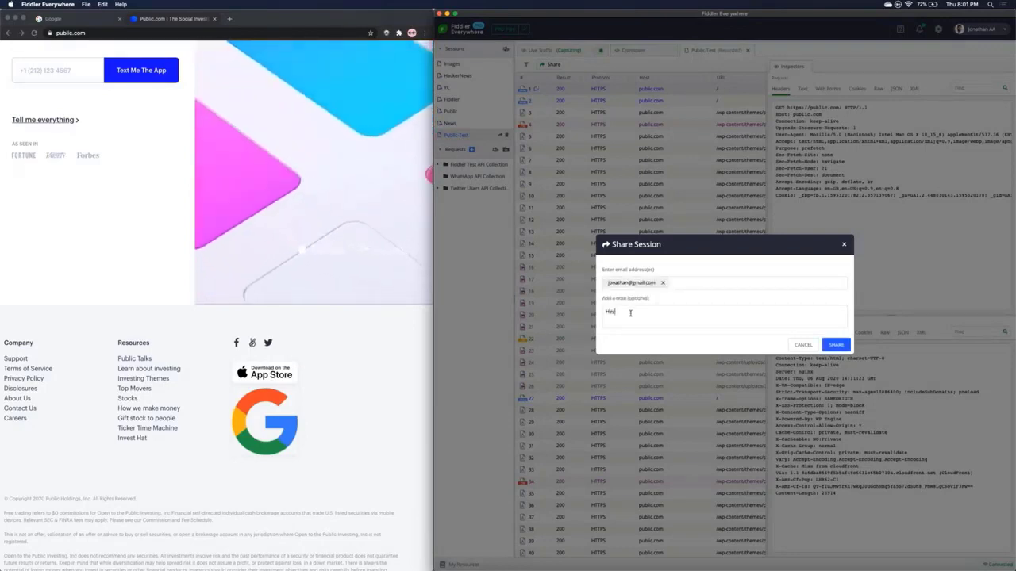
pyautogui.write('Hey, look at this')
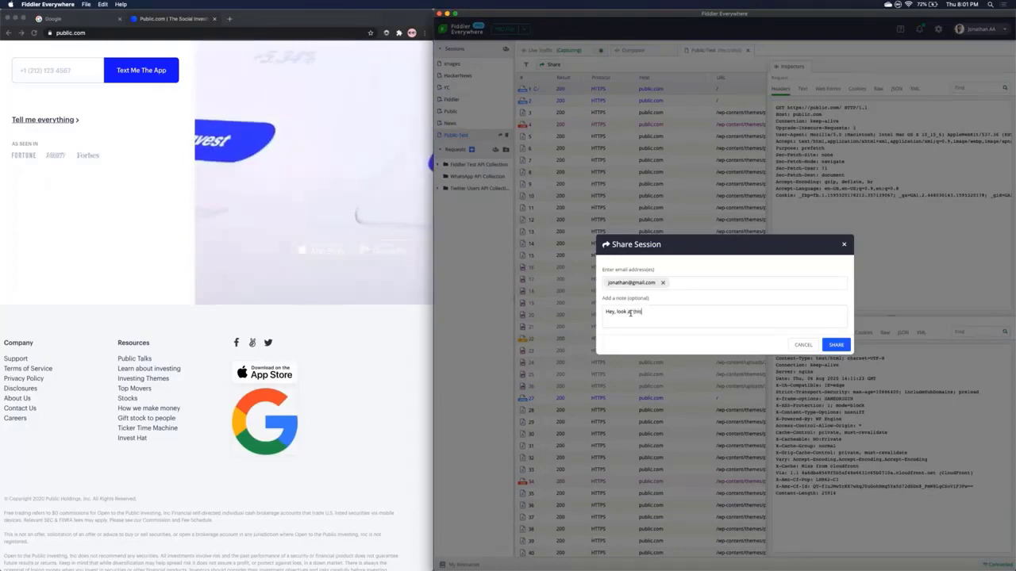
pyautogui.click(835, 346)
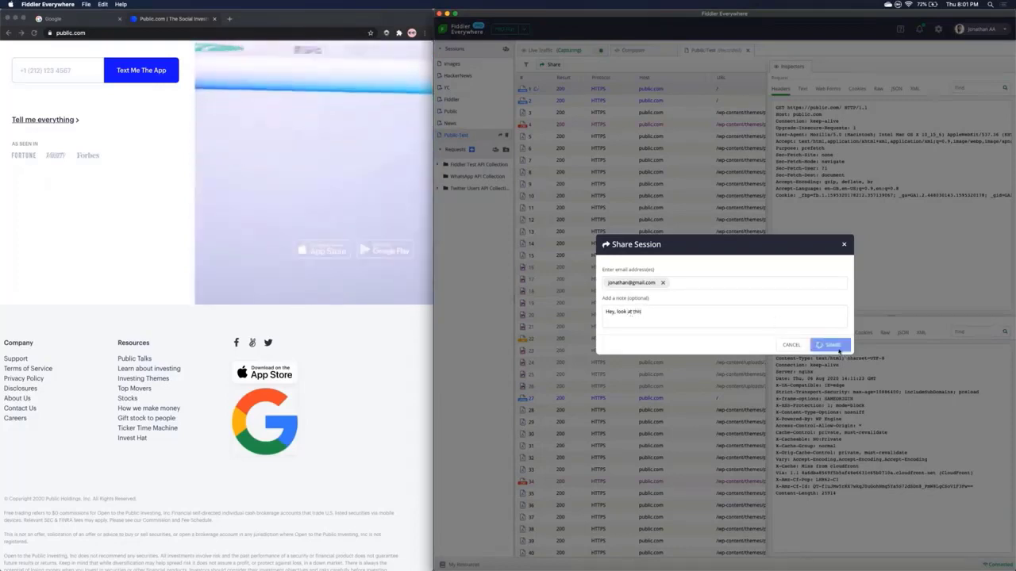